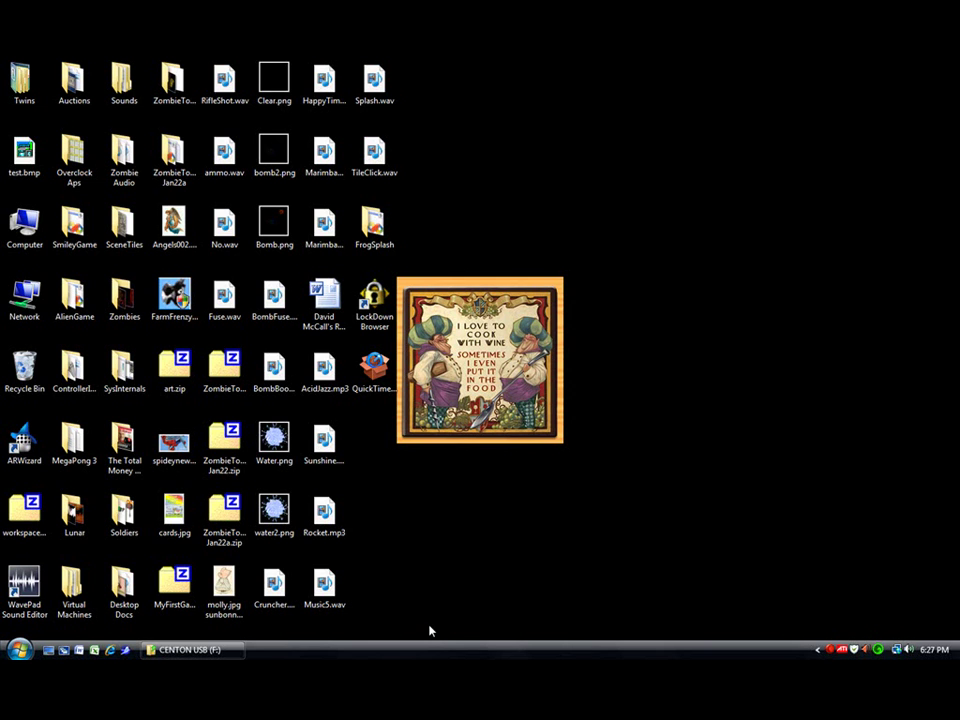
Open the Computer window and display the contents of the Barracuda (C:) drive
{"action": "mouse_move", "coordinate": [187, 650]}
{"action": "left_click", "coordinate": [18, 650]}
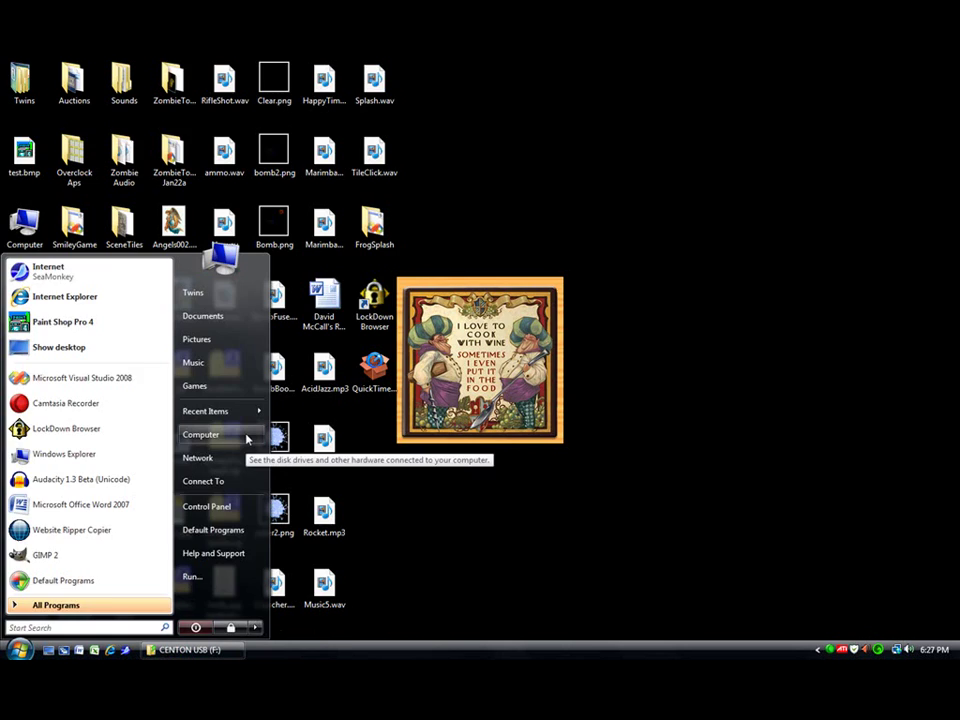
{"action": "left_click", "coordinate": [245, 437]}
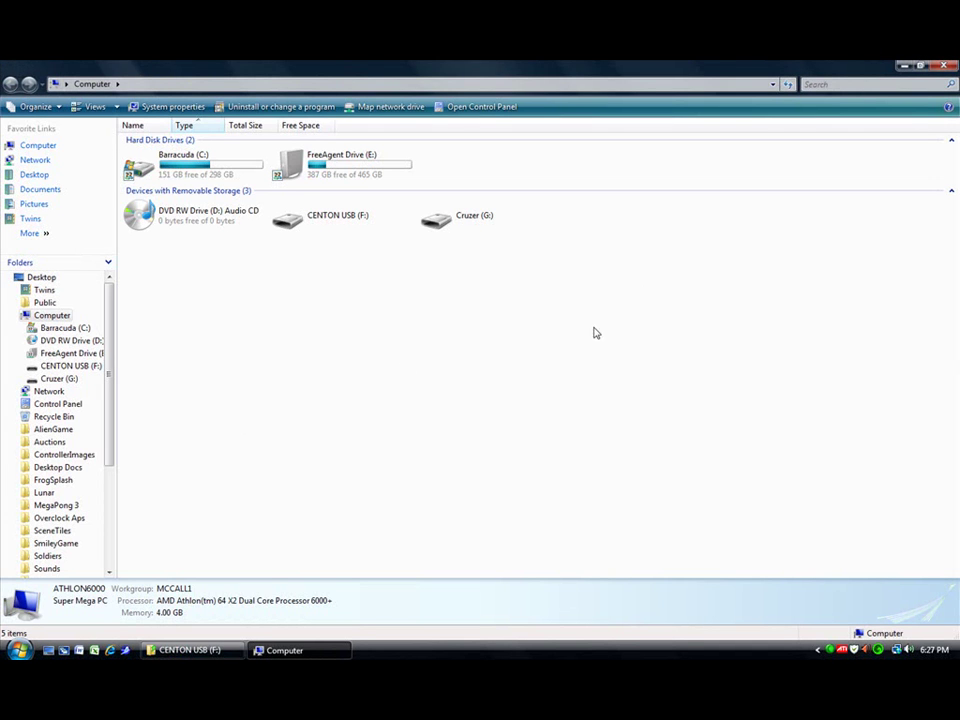
{"action": "left_click", "coordinate": [18, 650]}
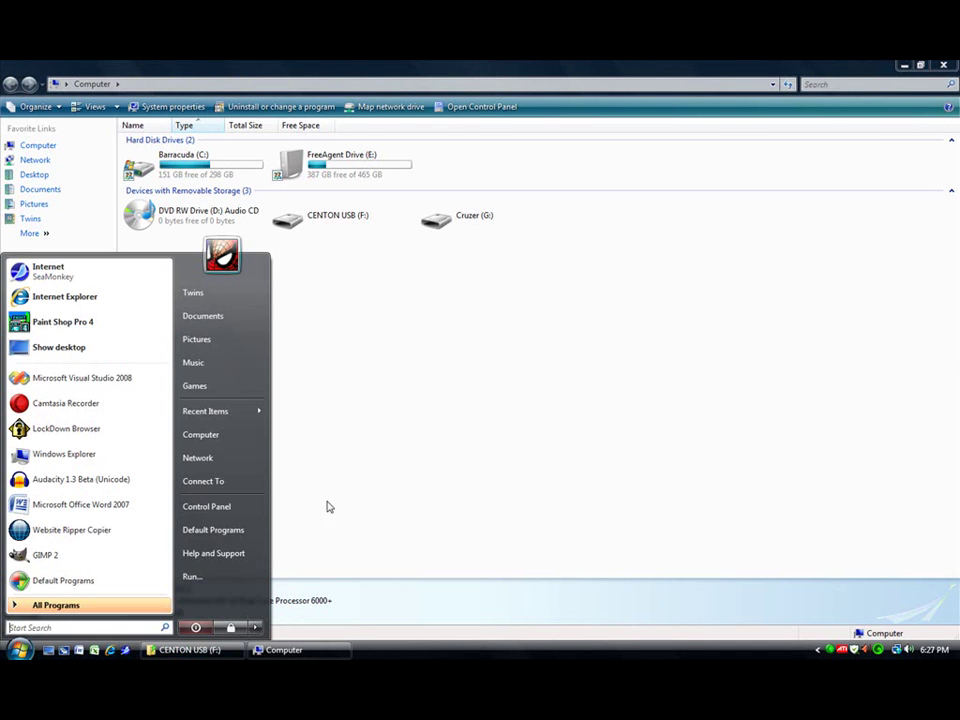
{"action": "left_click", "coordinate": [357, 487]}
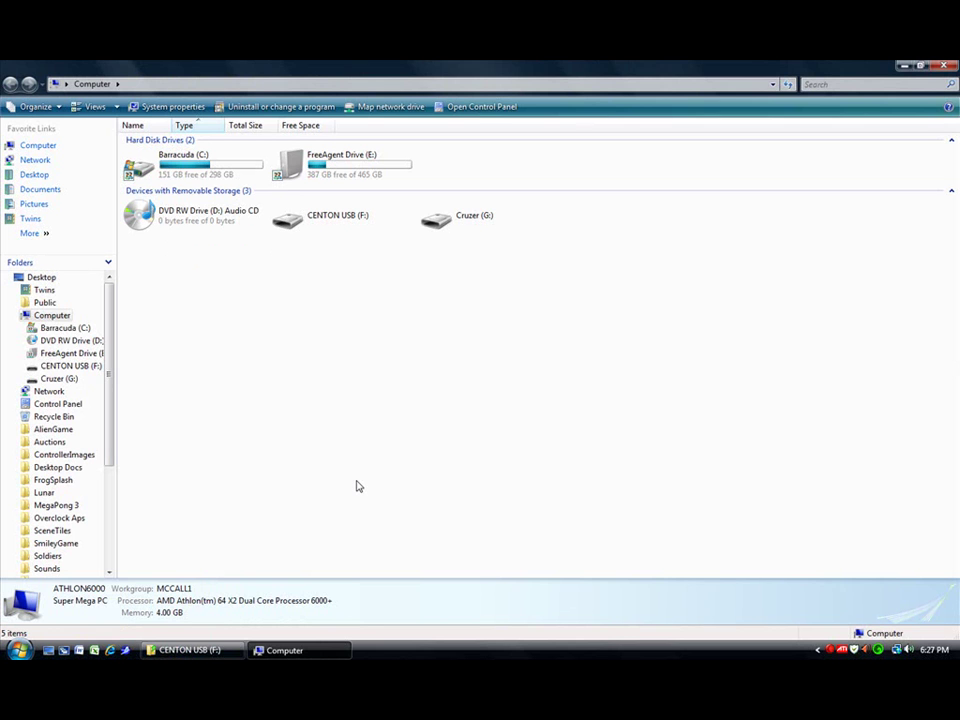
{"action": "double_click", "coordinate": [196, 169]}
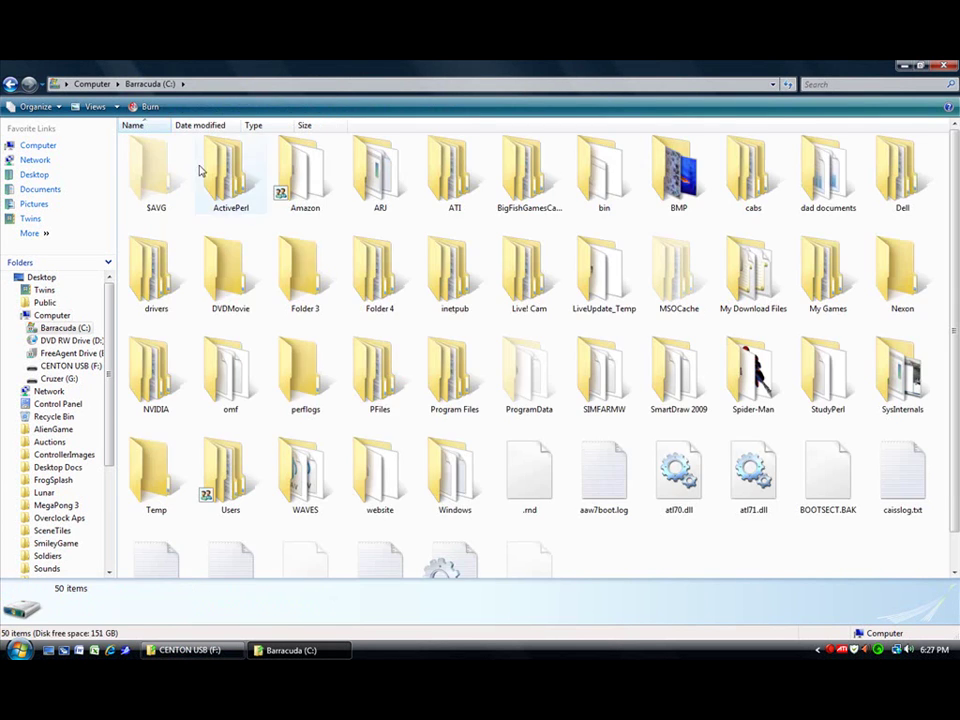
{"action": "scroll", "coordinate": [688, 440], "scroll_direction": "down", "scroll_amount": 1}
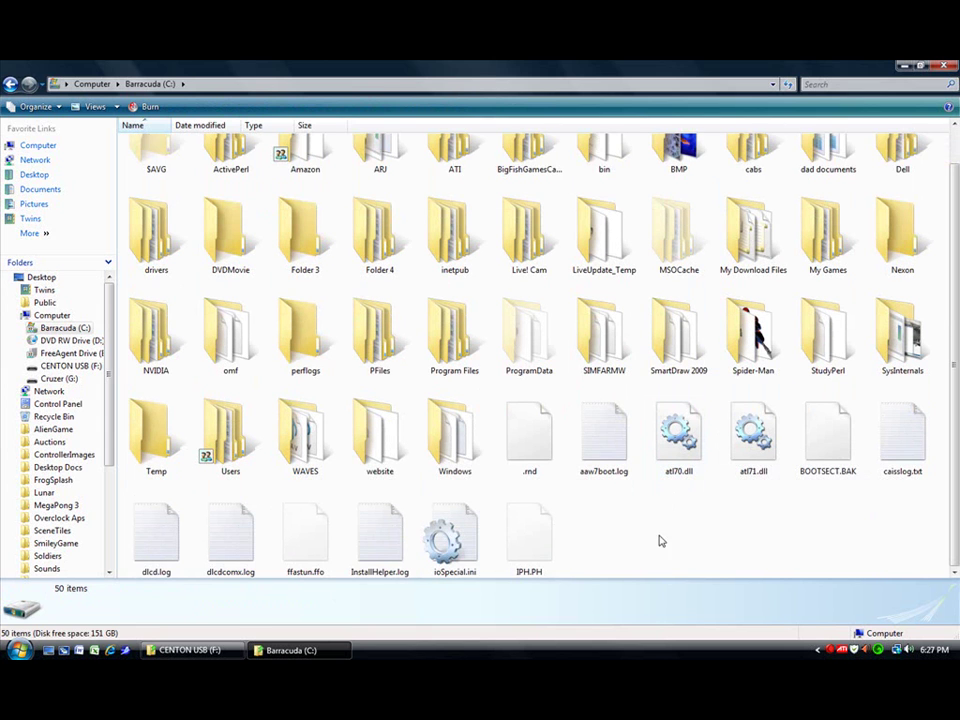
{"action": "mouse_move", "coordinate": [390, 418]}
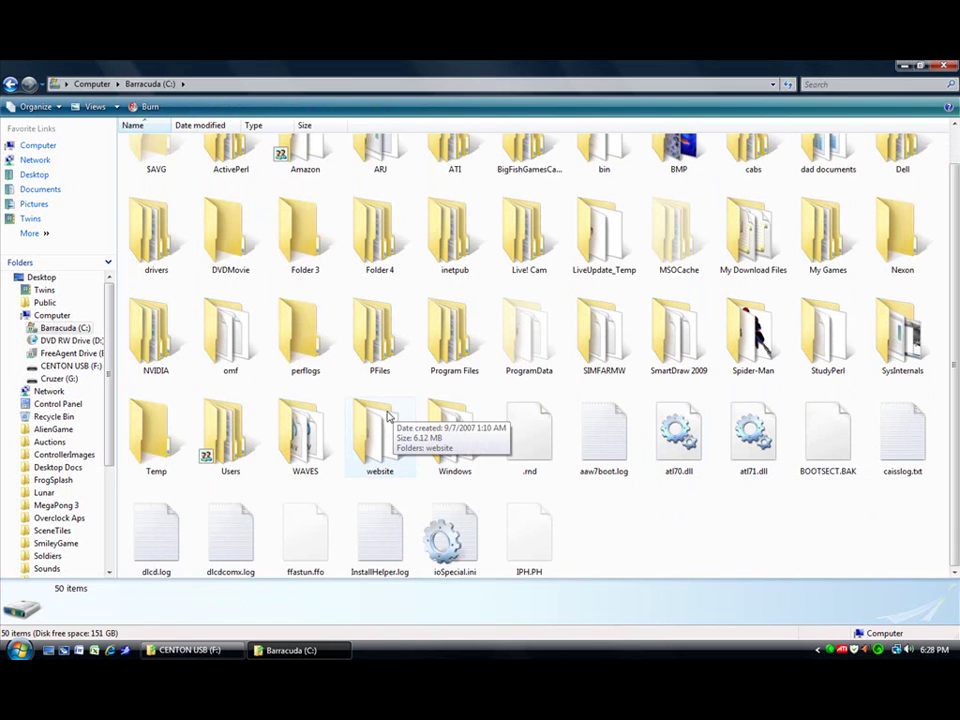
Check the advanced view settings for hidden files and known file extensions in Folder Options
{"action": "key", "text": "alt"}
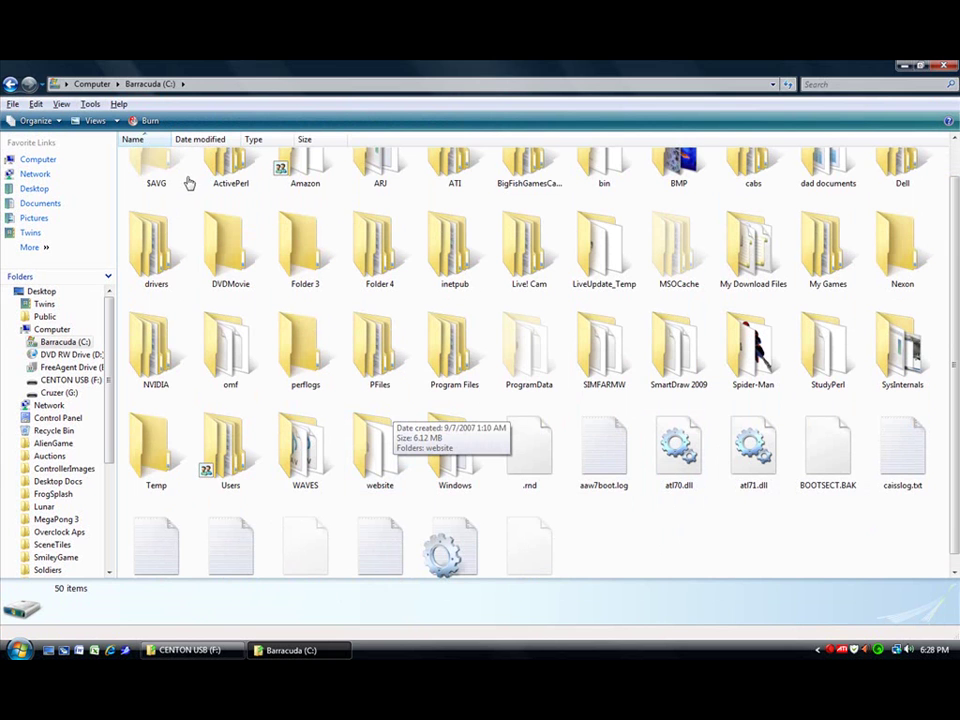
{"action": "left_click", "coordinate": [92, 105]}
{"action": "left_click", "coordinate": [125, 169]}
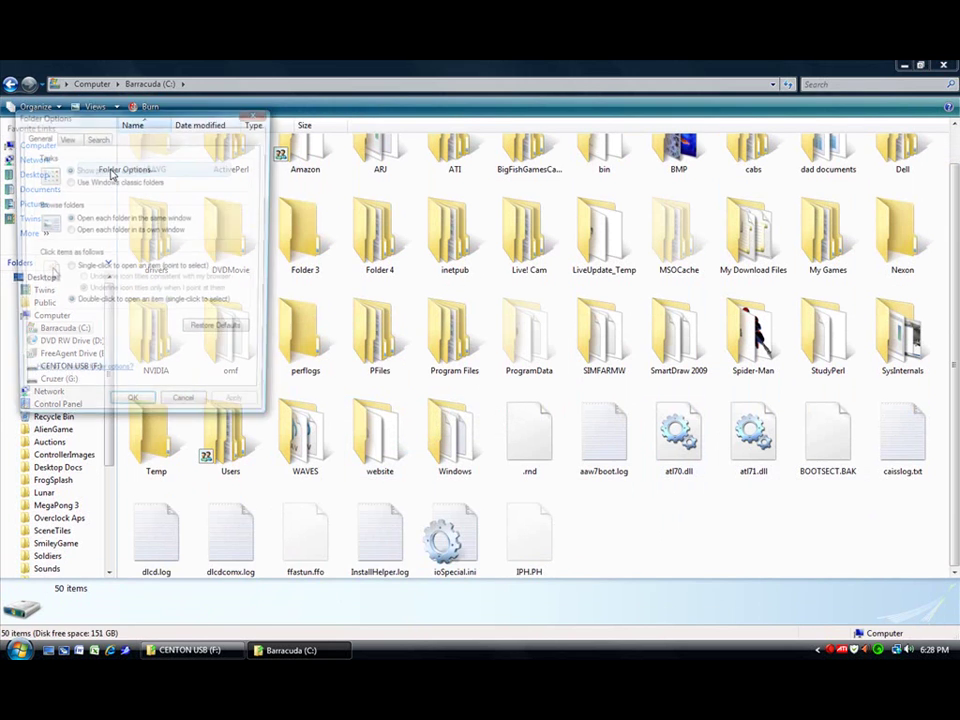
{"action": "left_click", "coordinate": [70, 141]}
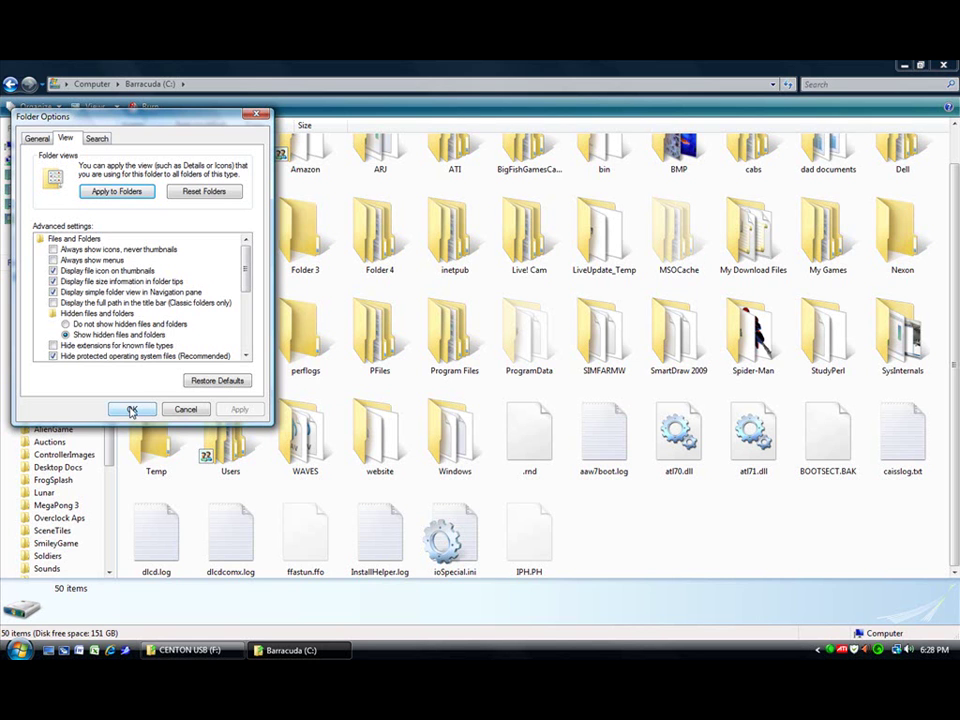
{"action": "left_click", "coordinate": [132, 409]}
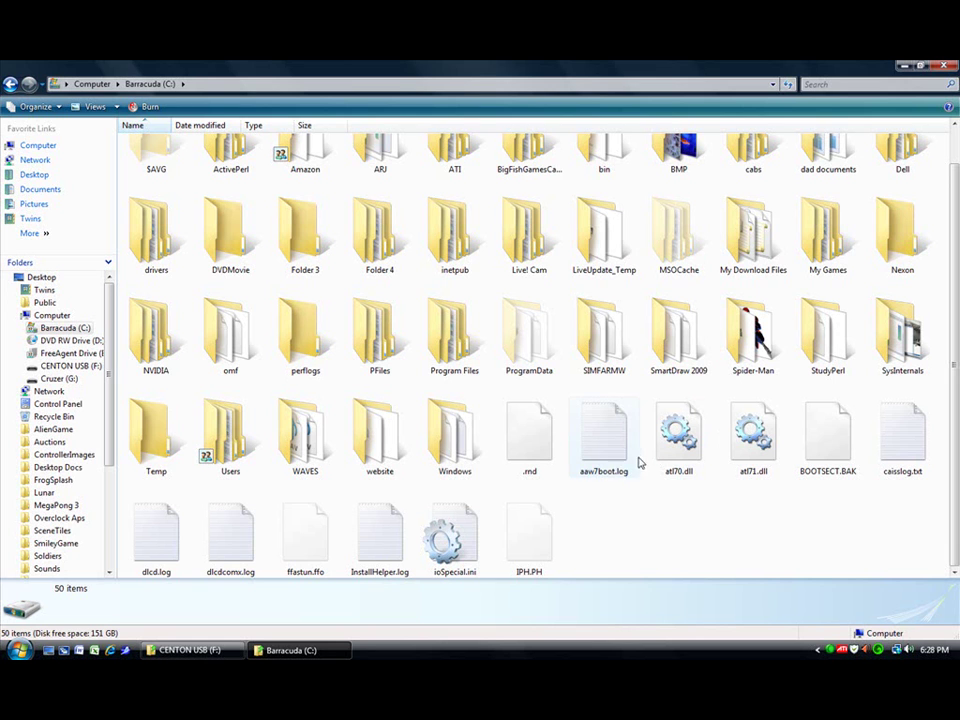
Create a new folder named "Folder 1" in the root of the C: drive
{"action": "right_click", "coordinate": [617, 513]}
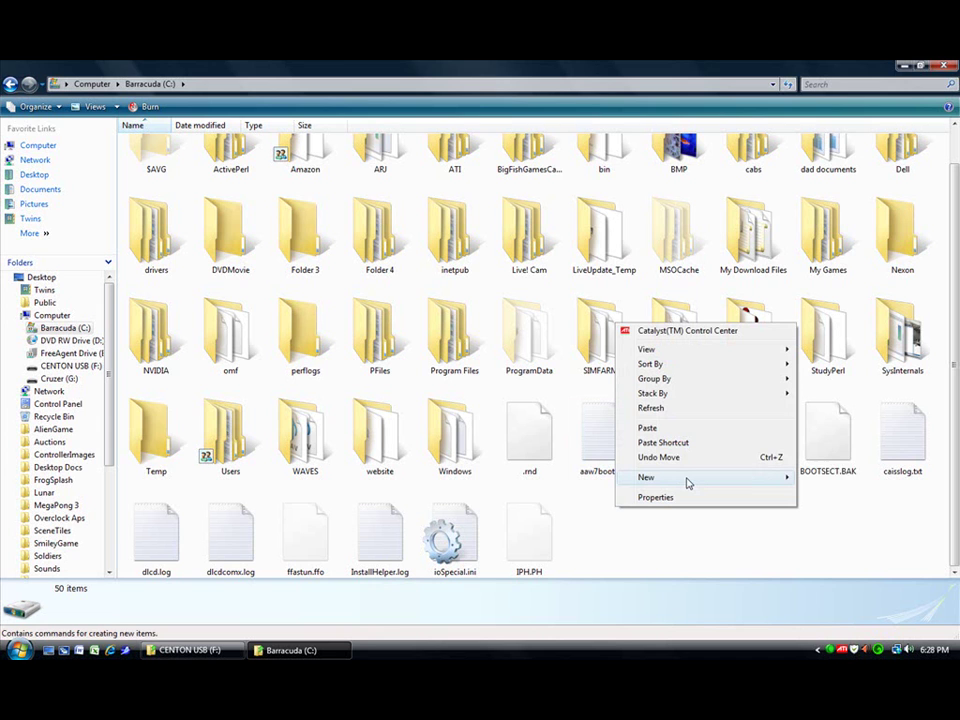
{"action": "mouse_move", "coordinate": [687, 481]}
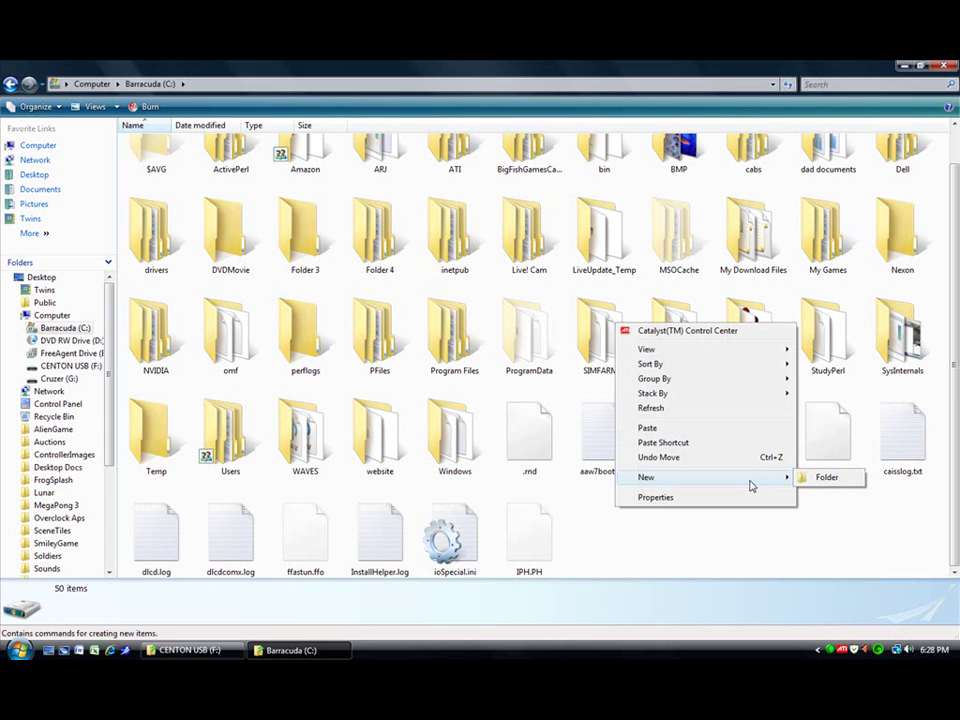
{"action": "left_click", "coordinate": [824, 480]}
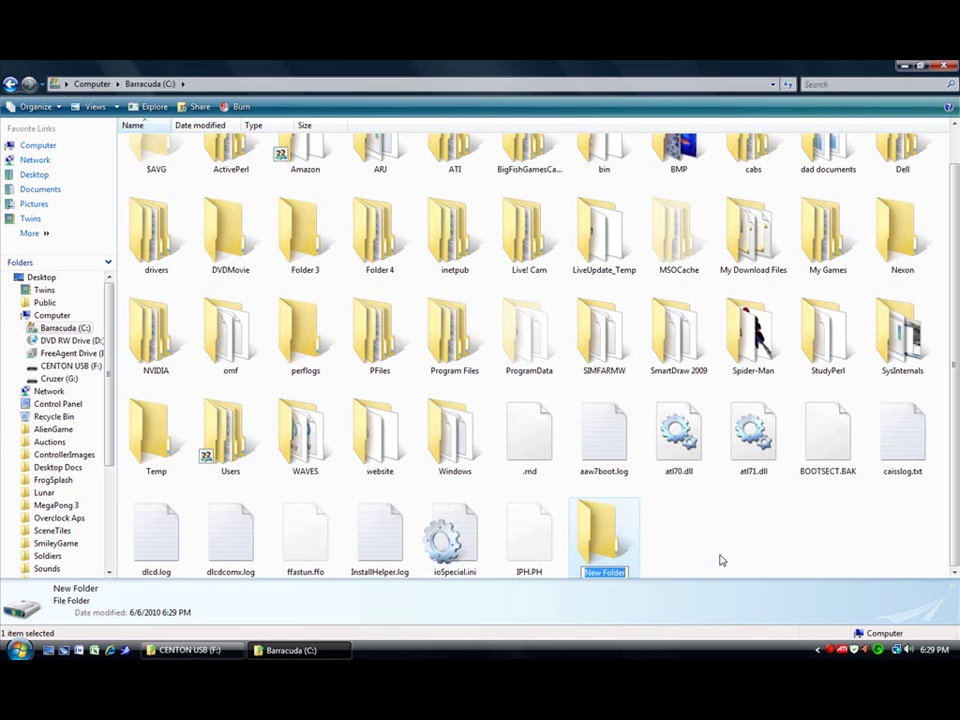
{"action": "type", "text": "Folder 1"}
{"action": "key", "text": "Return"}
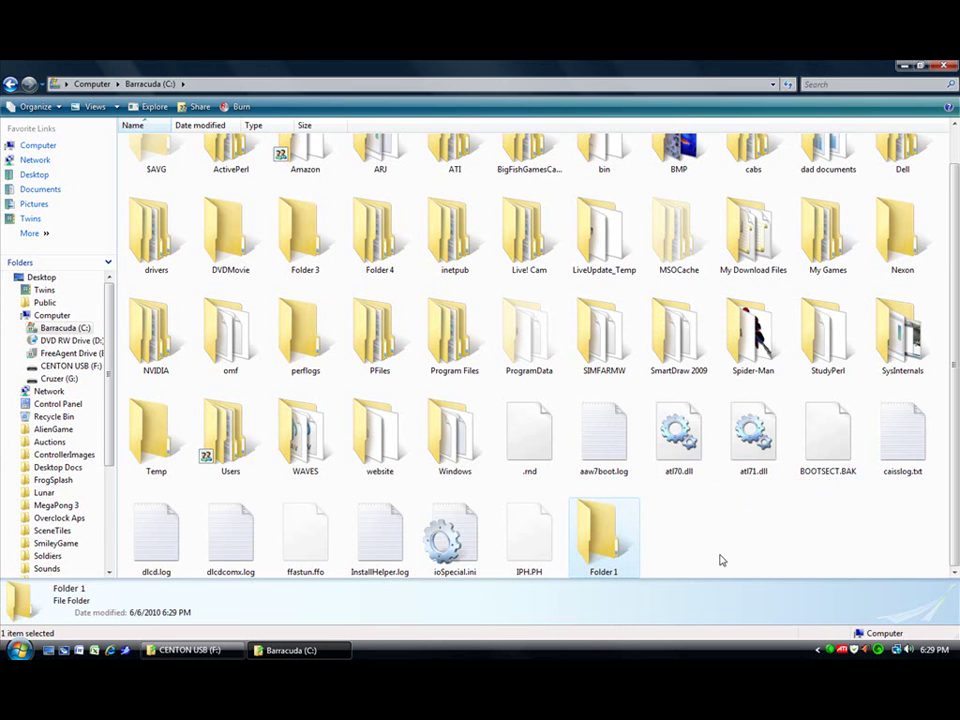
Open Folder 1 and create a subfolder named "Folder 2" inside it
{"action": "double_click", "coordinate": [600, 535]}
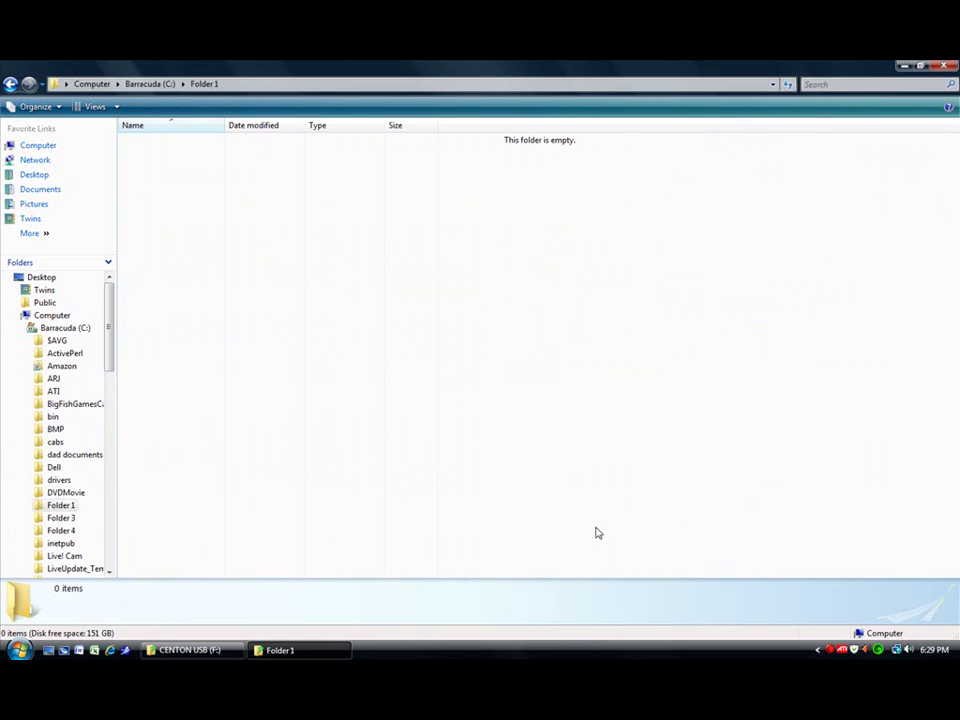
{"action": "right_click", "coordinate": [210, 146]}
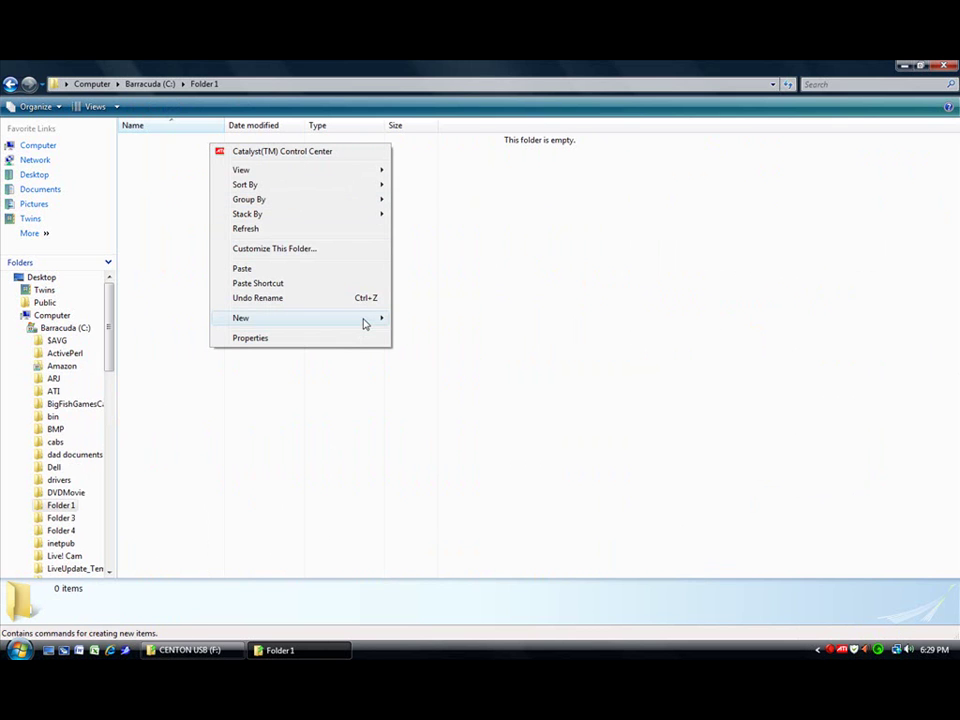
{"action": "mouse_move", "coordinate": [365, 323]}
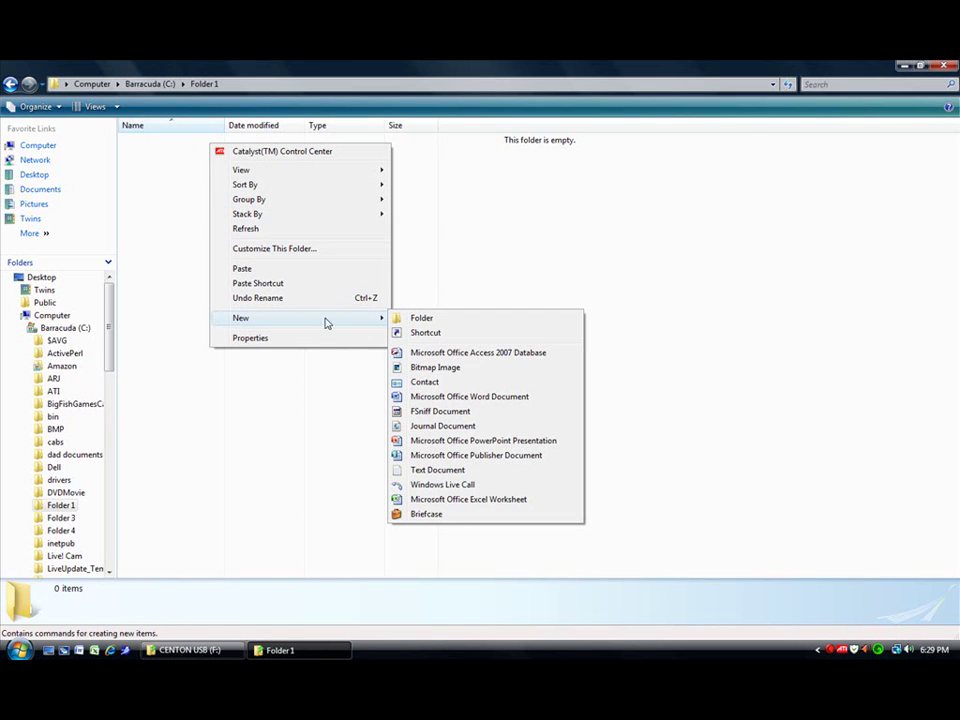
{"action": "left_click", "coordinate": [417, 320]}
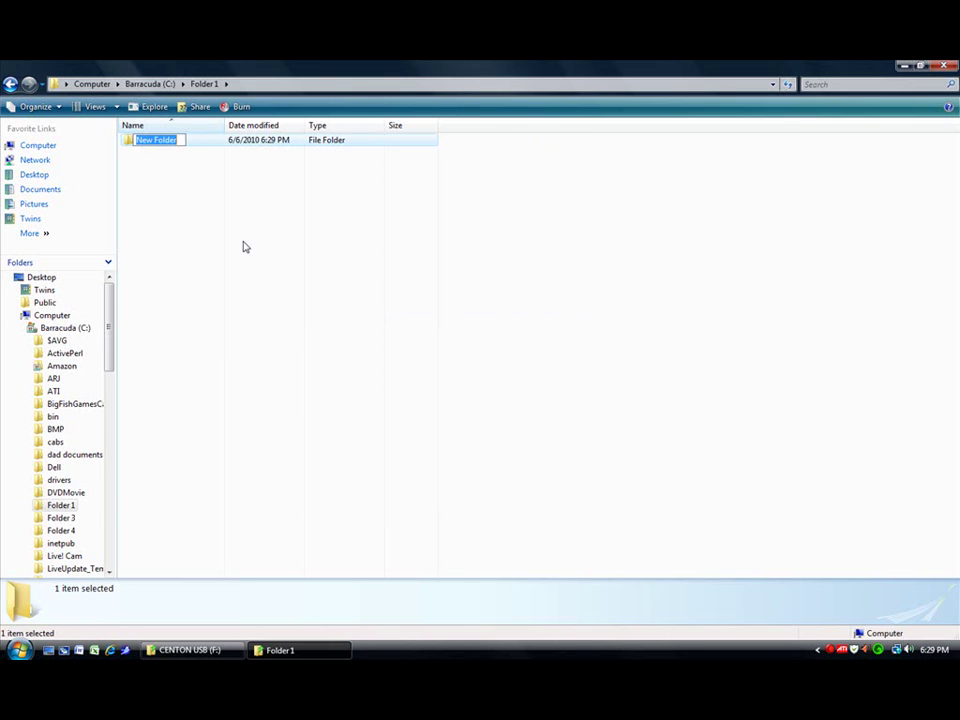
{"action": "type", "text": "Folder"}
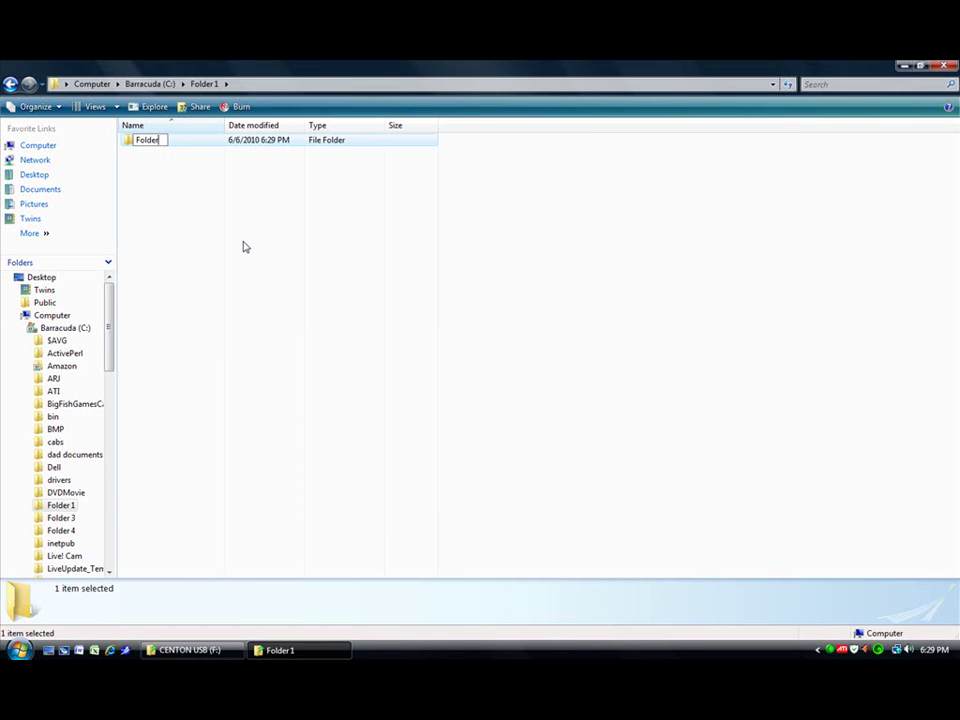
{"action": "type", "text": " 2"}
{"action": "key", "text": "Return"}
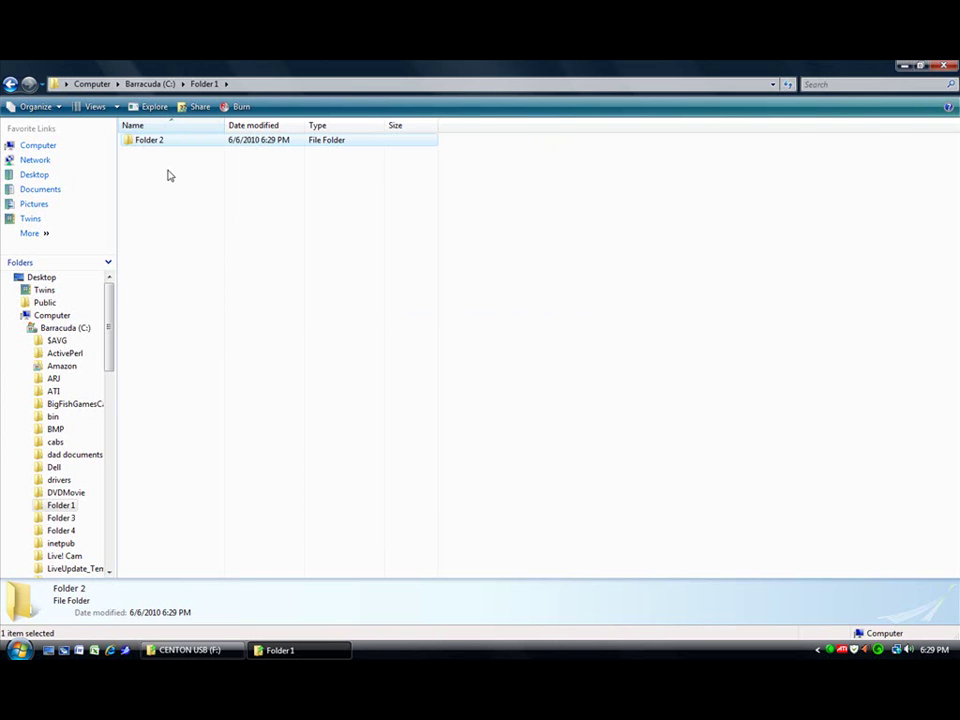
Create a second subfolder named "Folder 3" inside Folder 1
{"action": "key", "text": "alt"}
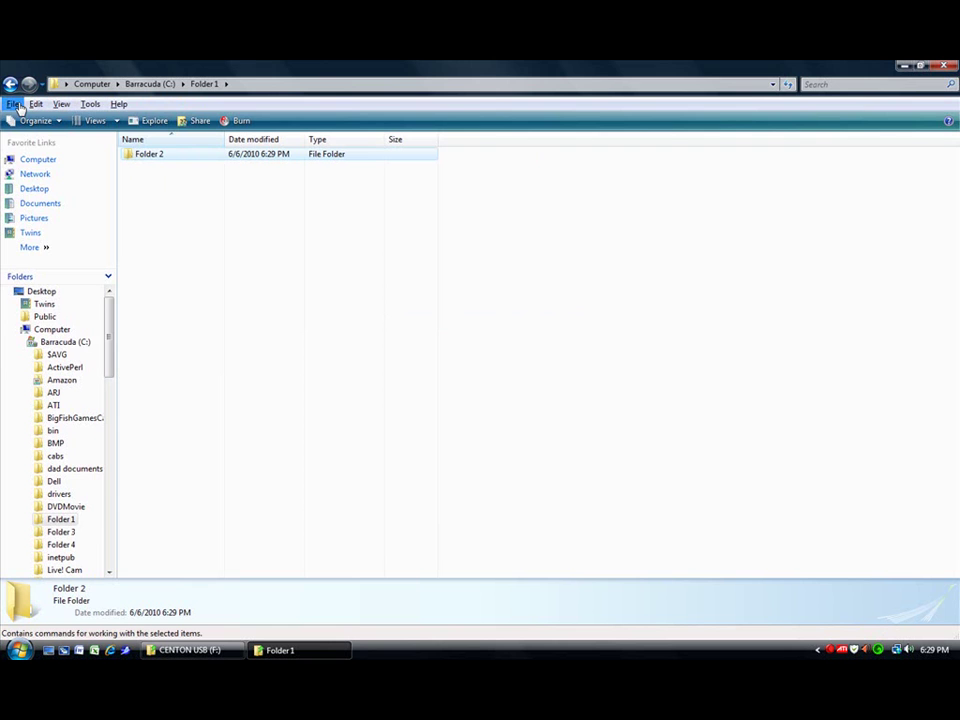
{"action": "left_click", "coordinate": [14, 104]}
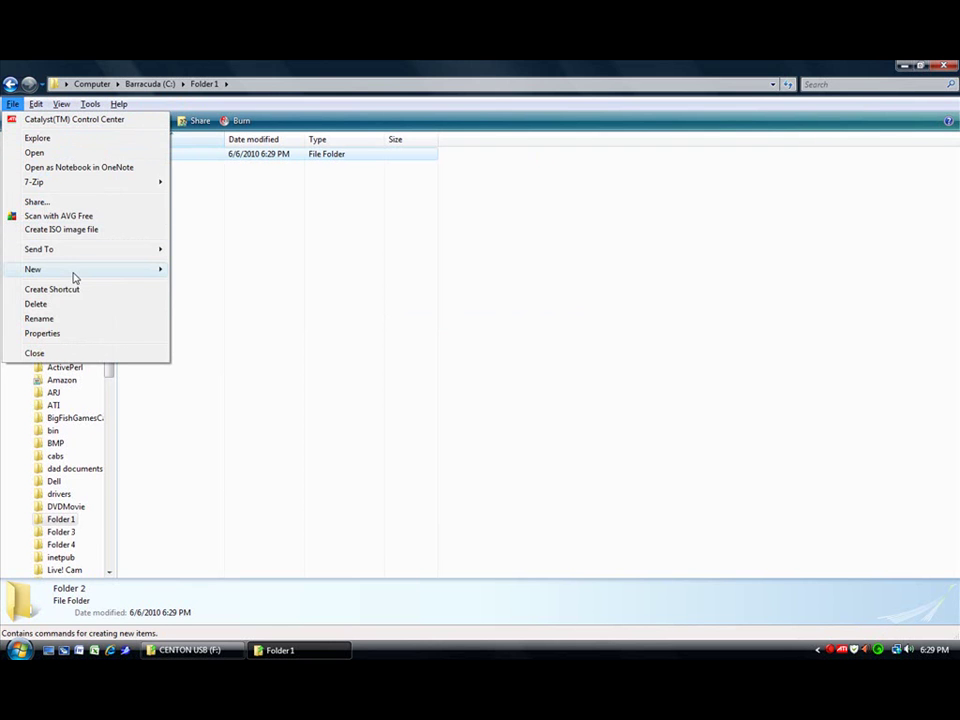
{"action": "mouse_move", "coordinate": [73, 272]}
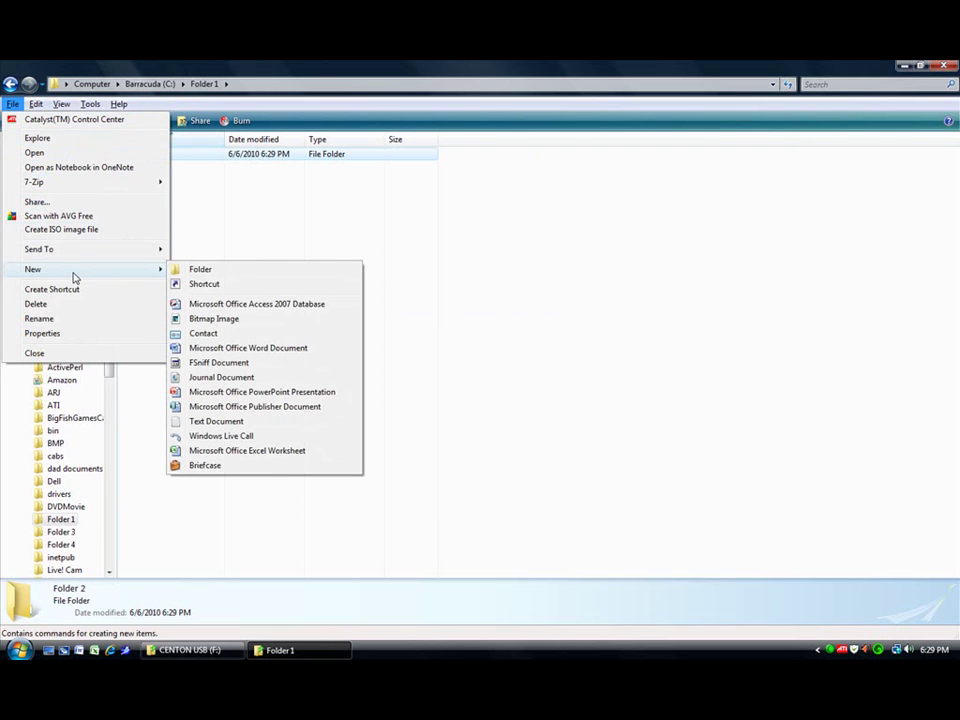
{"action": "left_click", "coordinate": [260, 272]}
{"action": "type", "text": "Fold"}
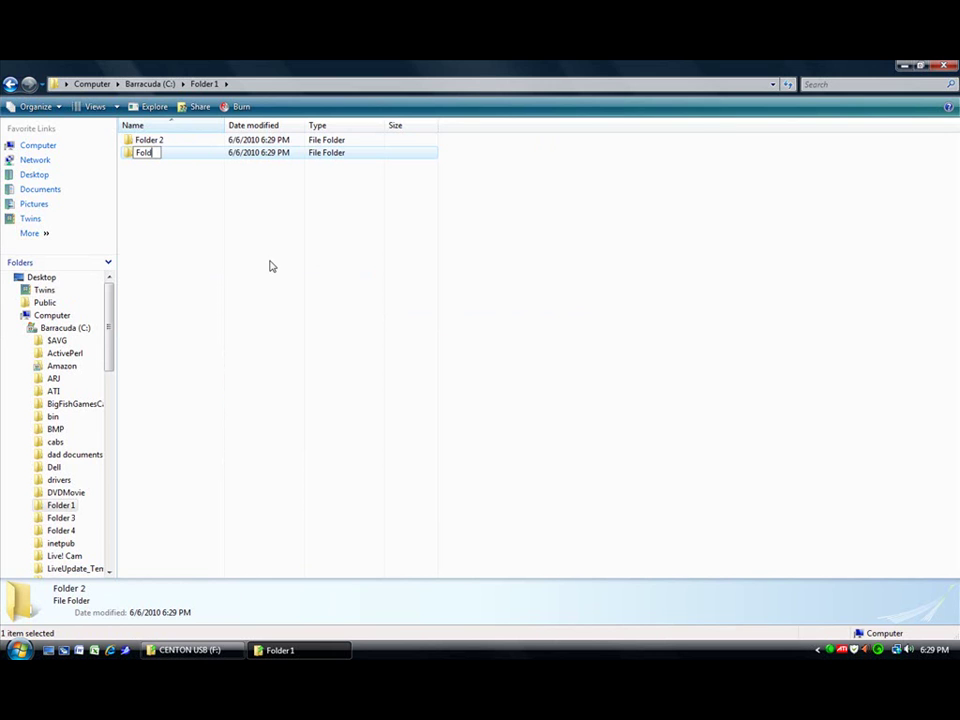
{"action": "type", "text": "er 3"}
{"action": "key", "text": "Return"}
Create a new text document named "My Document.txt" inside Folder 1
{"action": "right_click", "coordinate": [145, 175]}
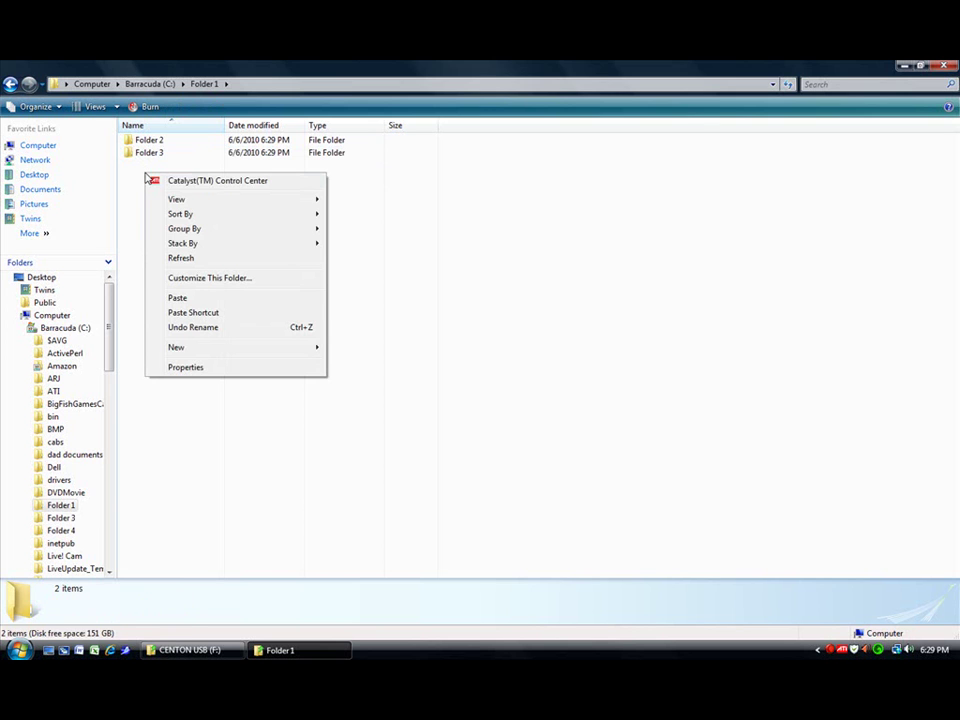
{"action": "mouse_move", "coordinate": [295, 359]}
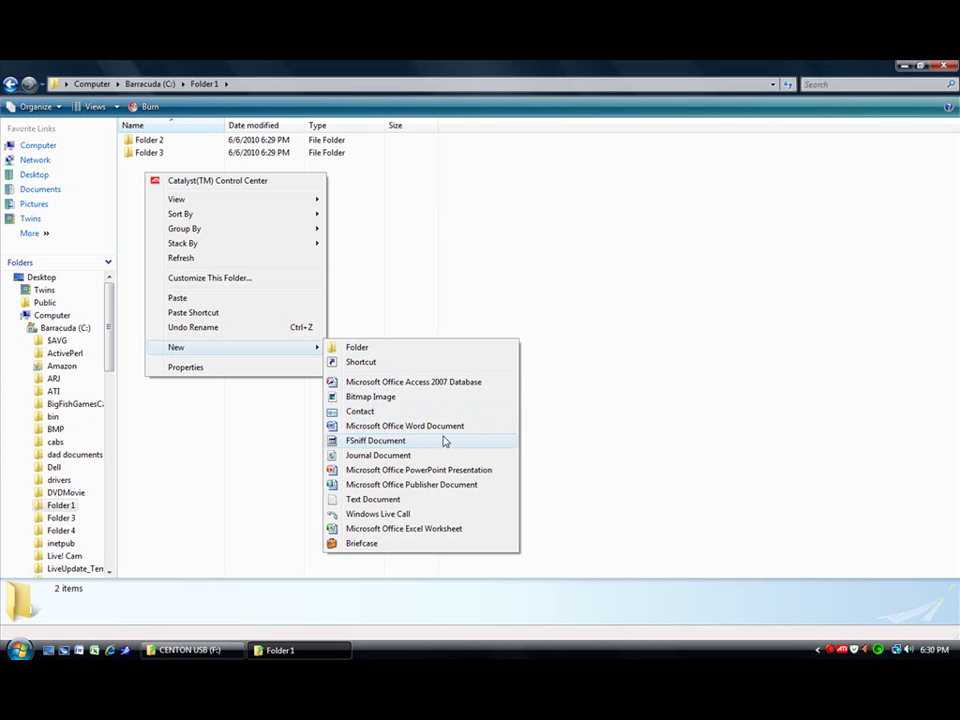
{"action": "left_click", "coordinate": [383, 499]}
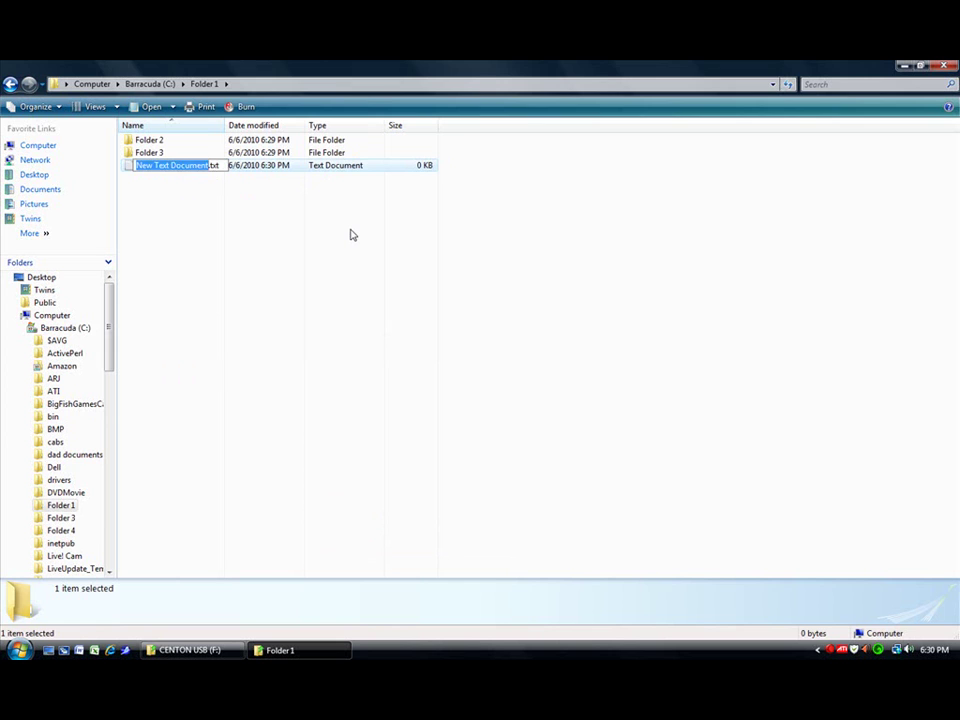
{"action": "type", "text": "My Doc"}
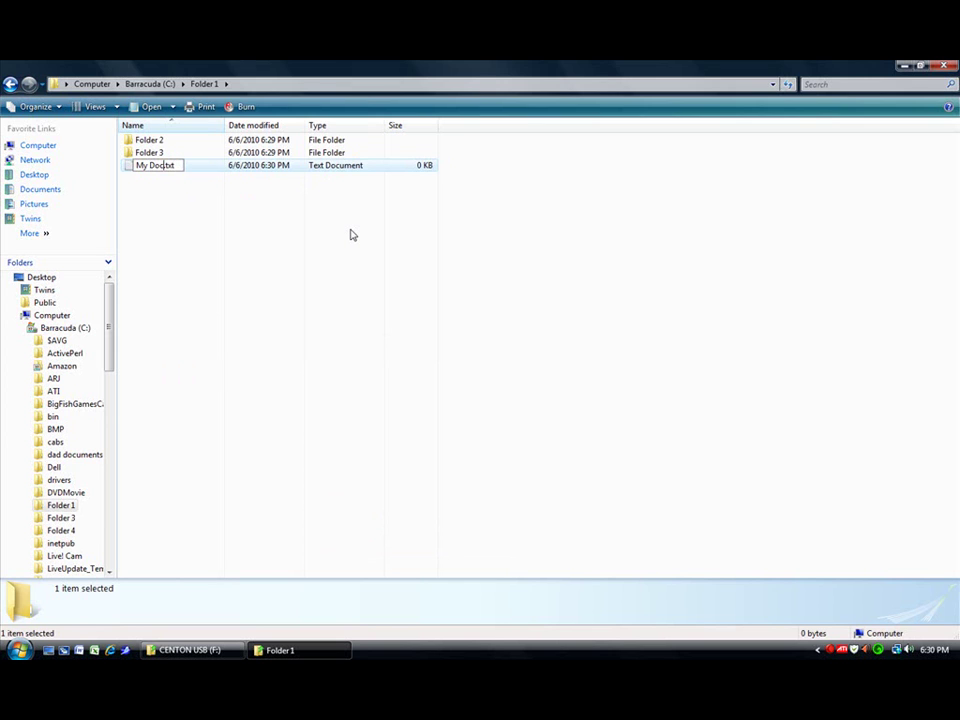
{"action": "type", "text": "ument"}
{"action": "key", "text": "Return"}
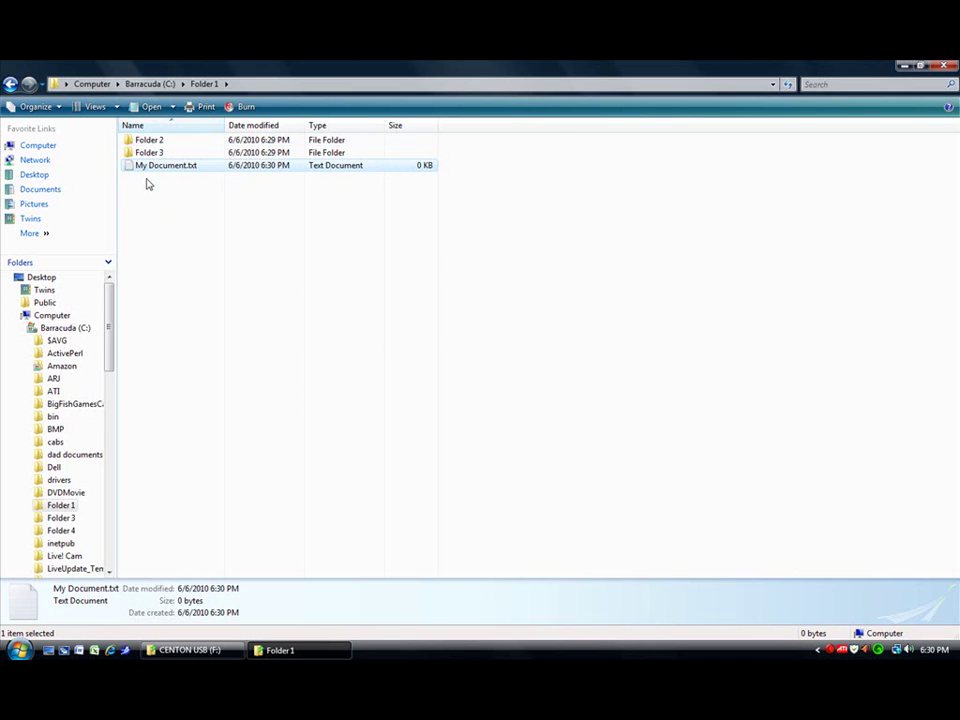
Move My Document.txt from Folder 1 into Folder 2 by cutting and pasting it
{"action": "right_click", "coordinate": [166, 168]}
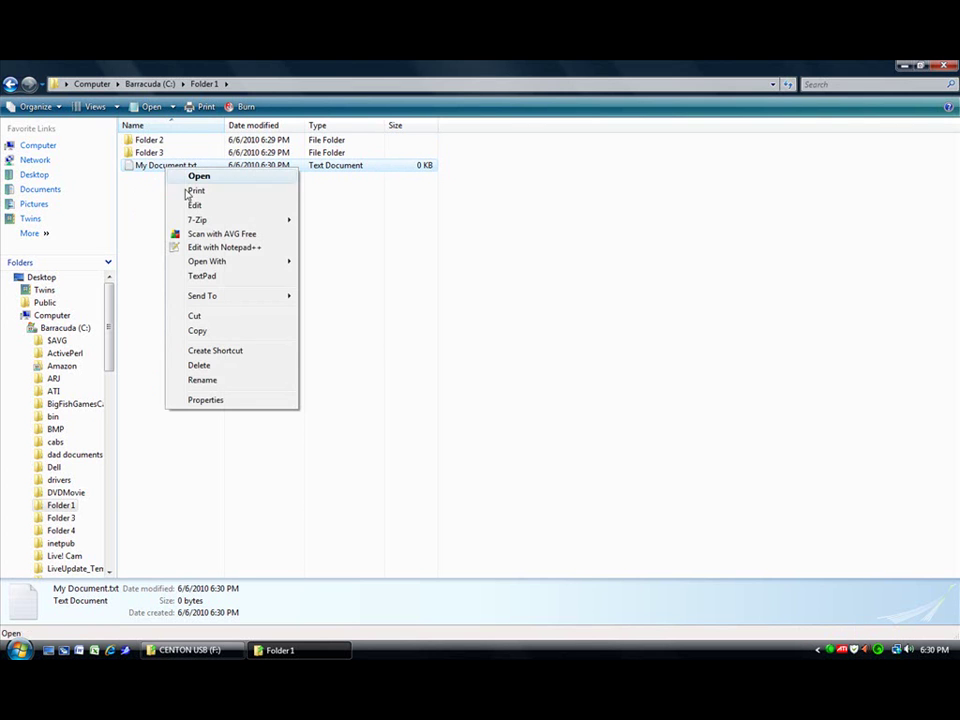
{"action": "left_click", "coordinate": [203, 320]}
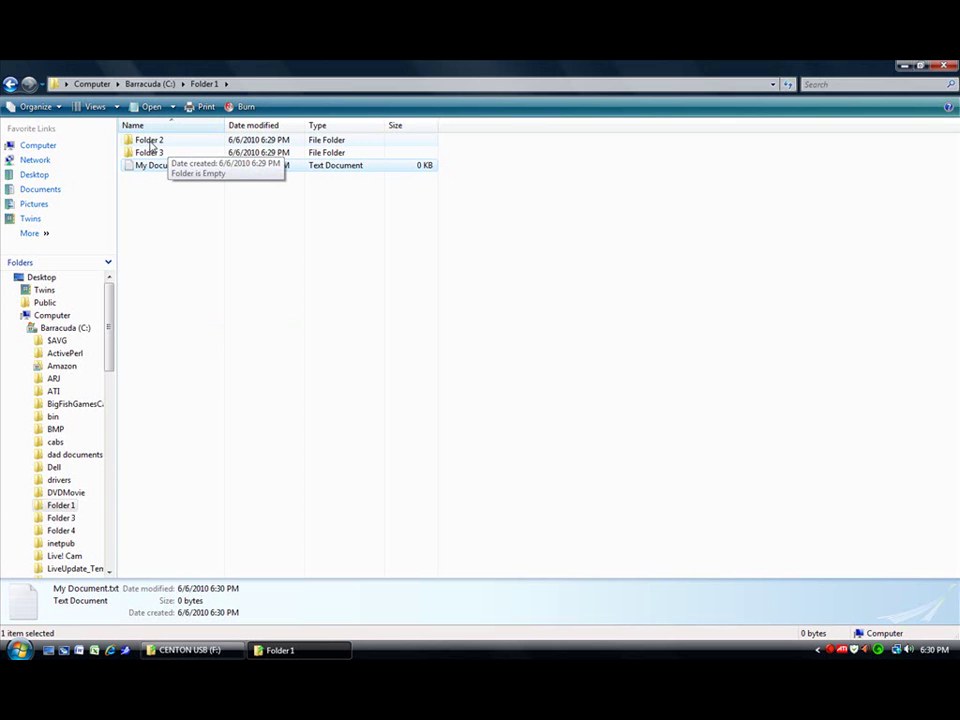
{"action": "double_click", "coordinate": [151, 144]}
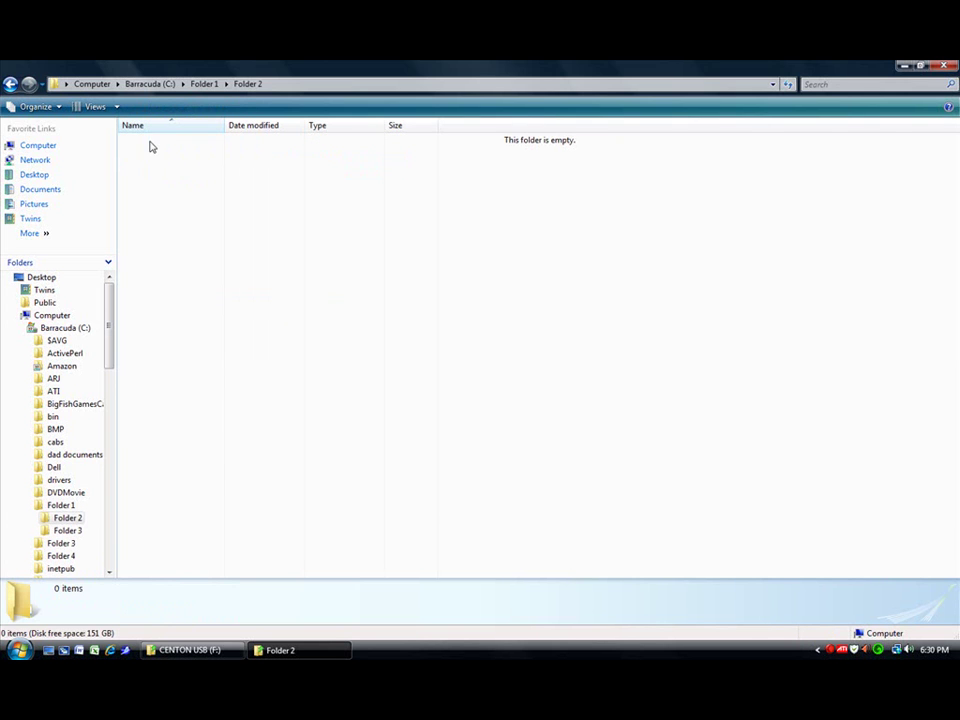
{"action": "right_click", "coordinate": [188, 158]}
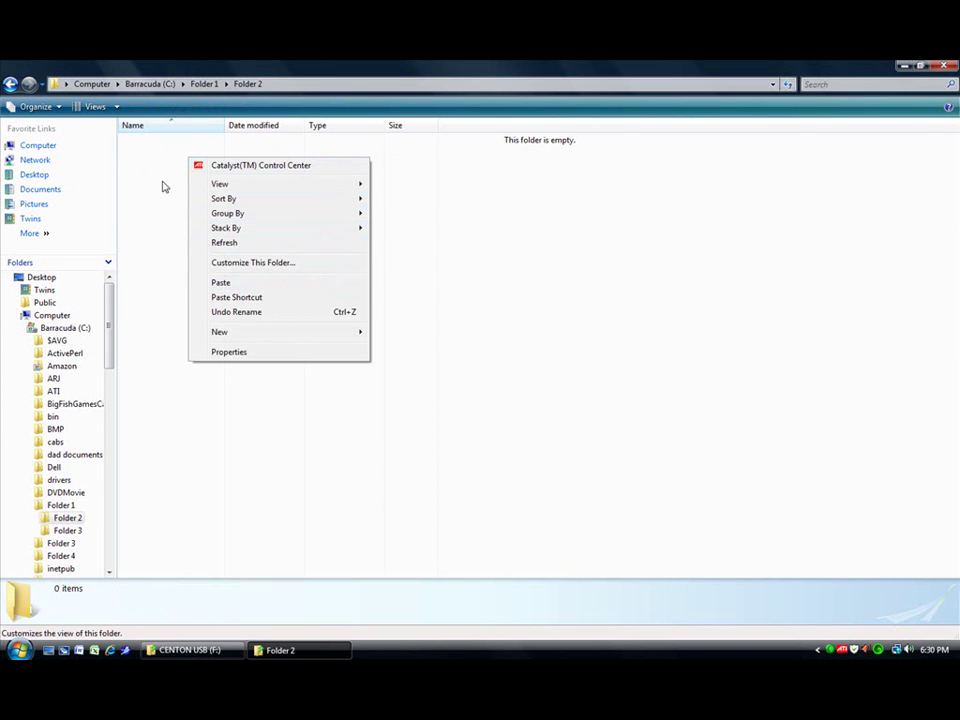
{"action": "left_click", "coordinate": [244, 284]}
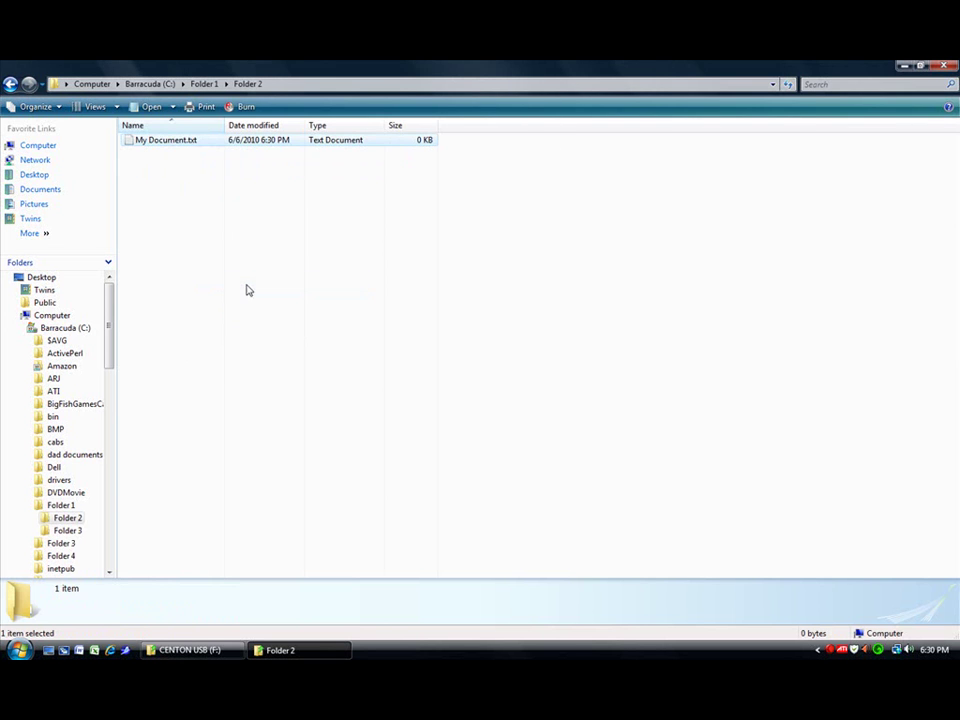
Copy My Document.txt from Folder 1 and paste it into Folder 3
{"action": "left_click", "coordinate": [10, 86]}
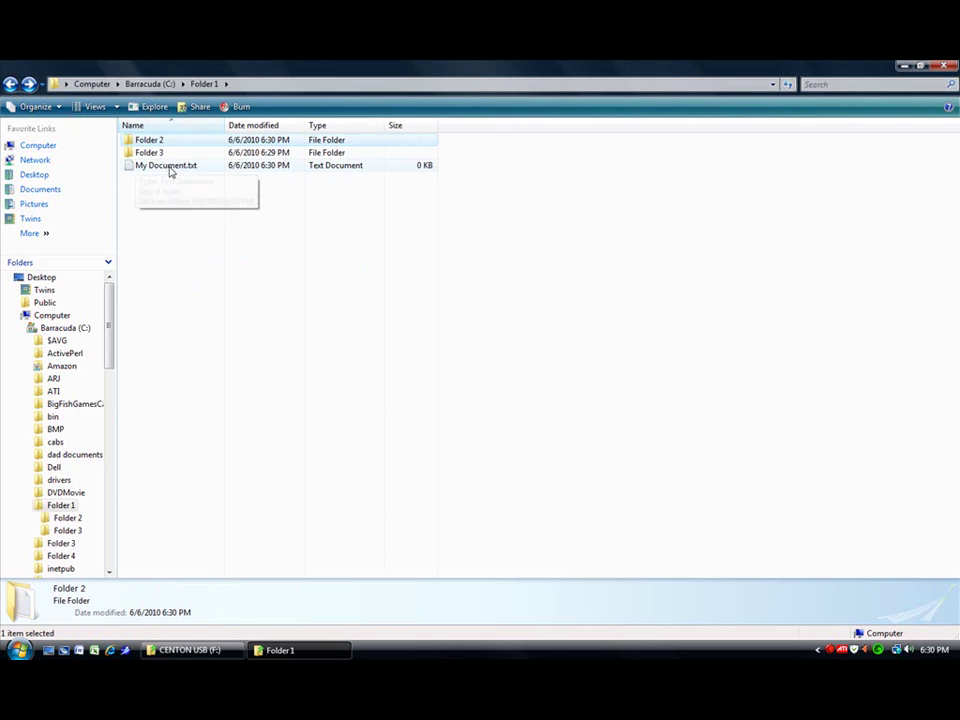
{"action": "double_click", "coordinate": [160, 142]}
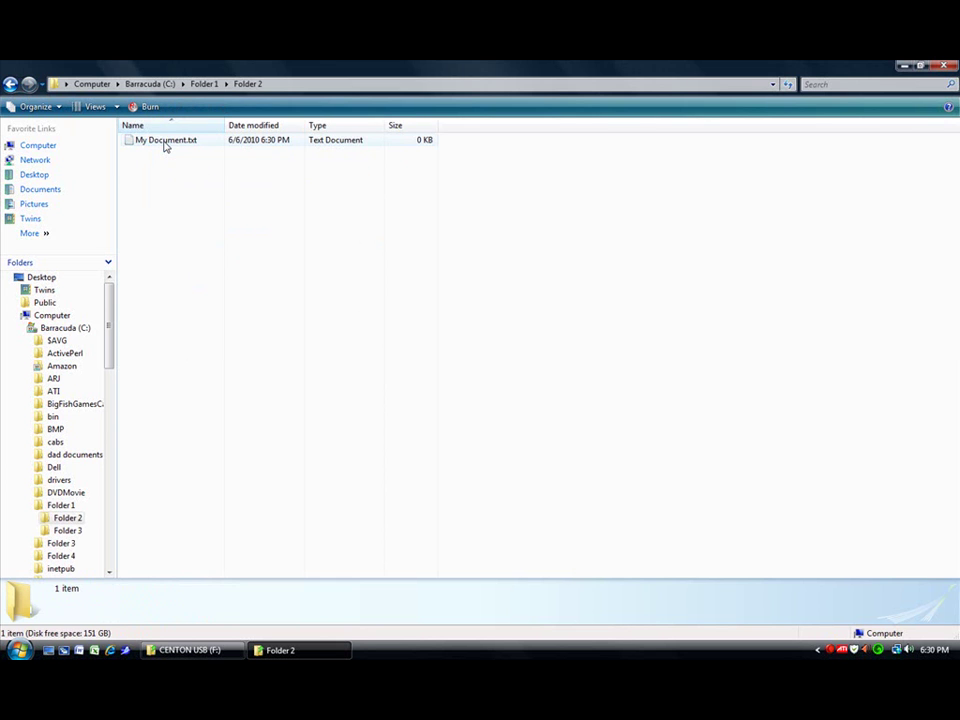
{"action": "left_click", "coordinate": [10, 86]}
{"action": "left_click", "coordinate": [187, 167]}
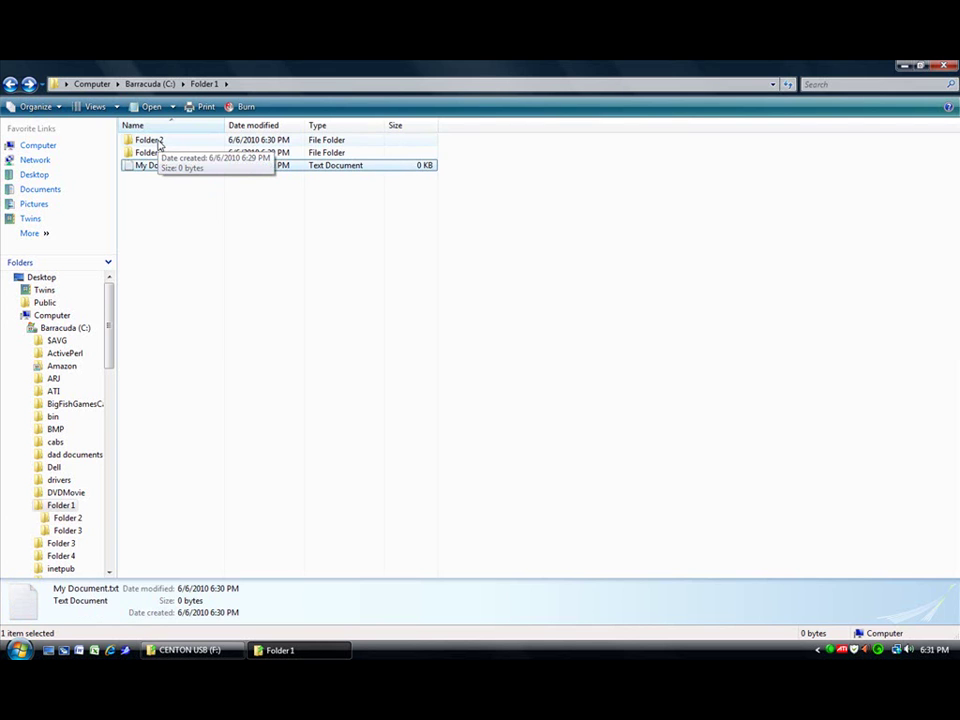
{"action": "left_click", "coordinate": [160, 153]}
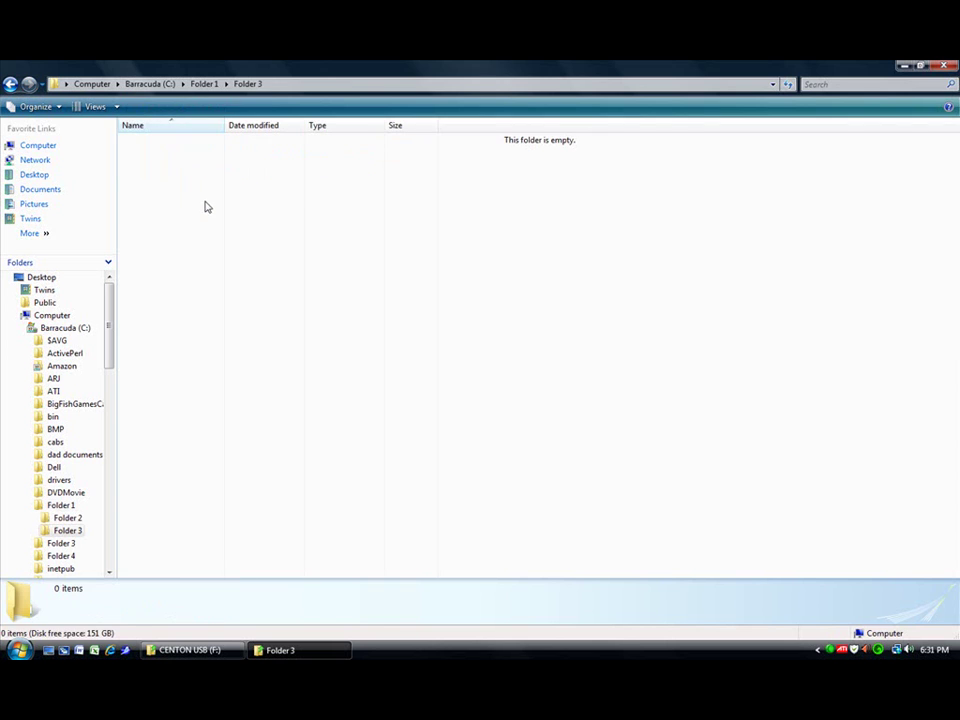
{"action": "key", "text": "ctrl+v"}
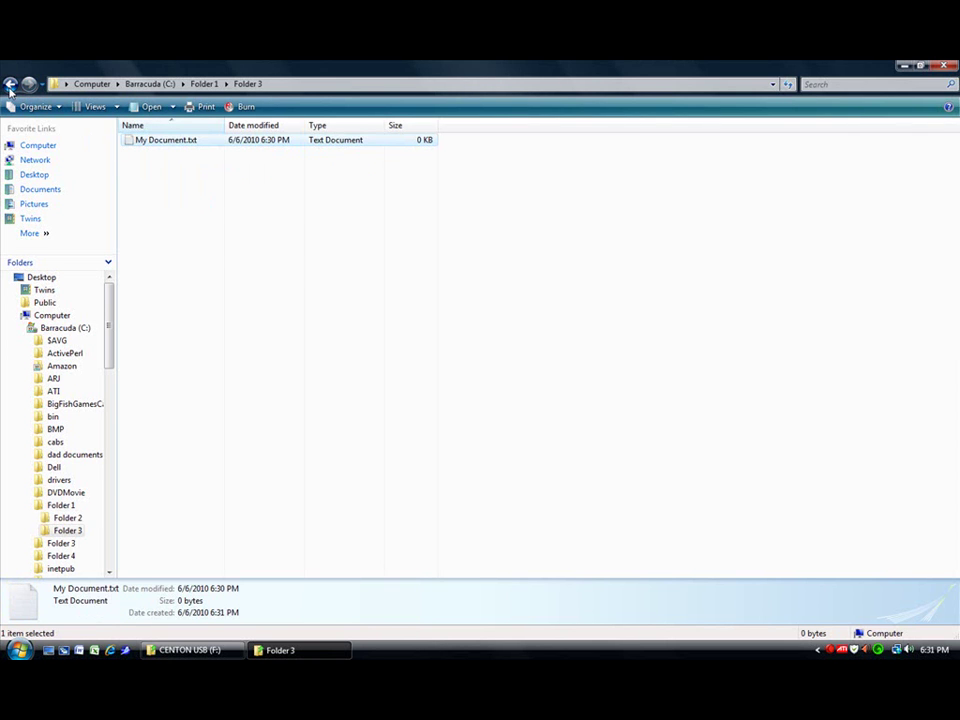
Return to Folder 1 and create a new subfolder named "Folder 4" in it
{"action": "left_click", "coordinate": [10, 84]}
{"action": "right_click", "coordinate": [178, 209]}
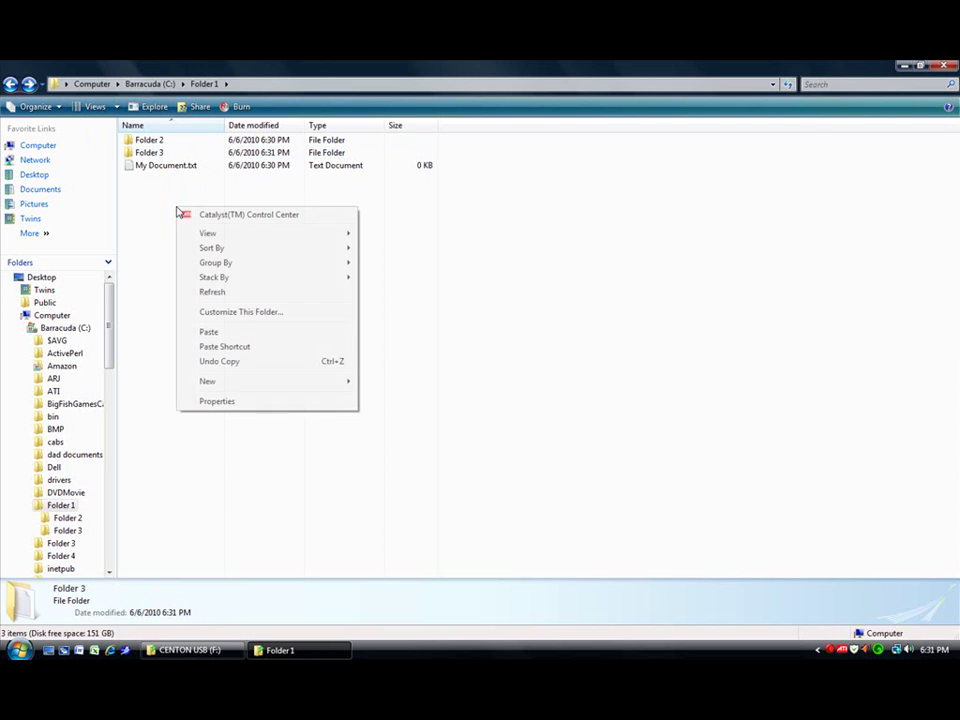
{"action": "mouse_move", "coordinate": [331, 384]}
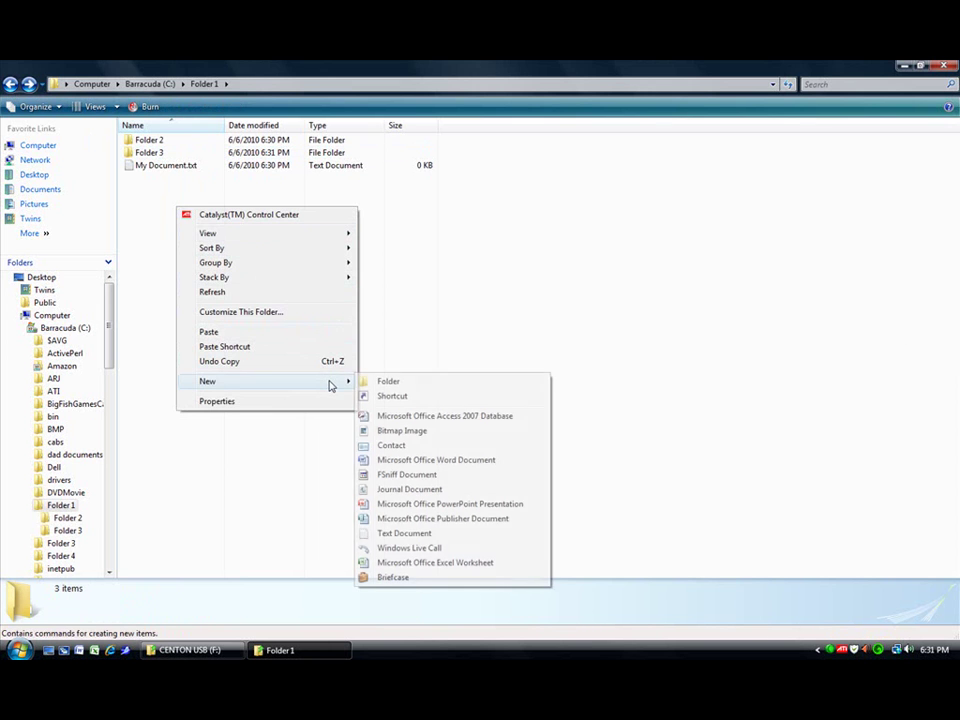
{"action": "left_click", "coordinate": [390, 381]}
{"action": "type", "text": "Folder"}
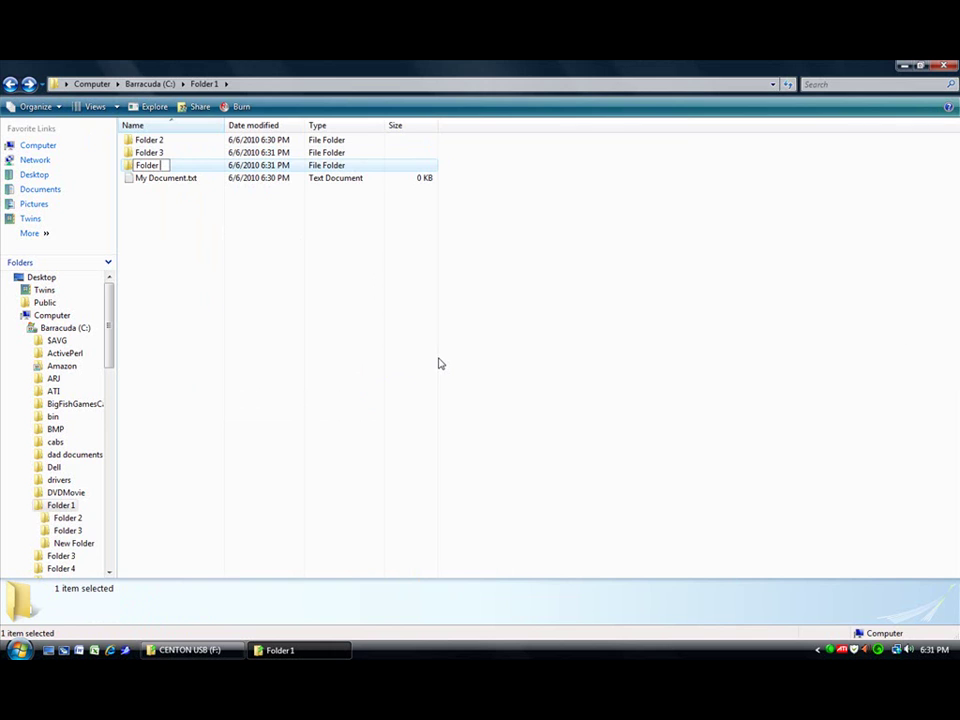
{"action": "type", "text": " 4"}
{"action": "key", "text": "Return"}
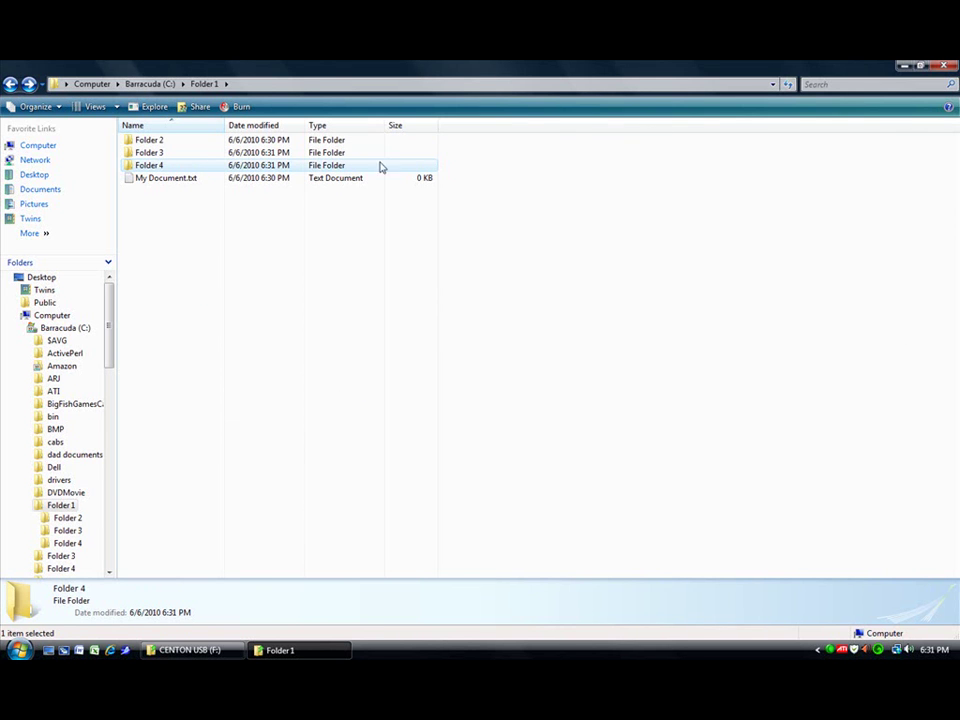
Copy My Document.txt from Folder 1 and paste it into the new Folder 4
{"action": "left_click", "coordinate": [144, 179]}
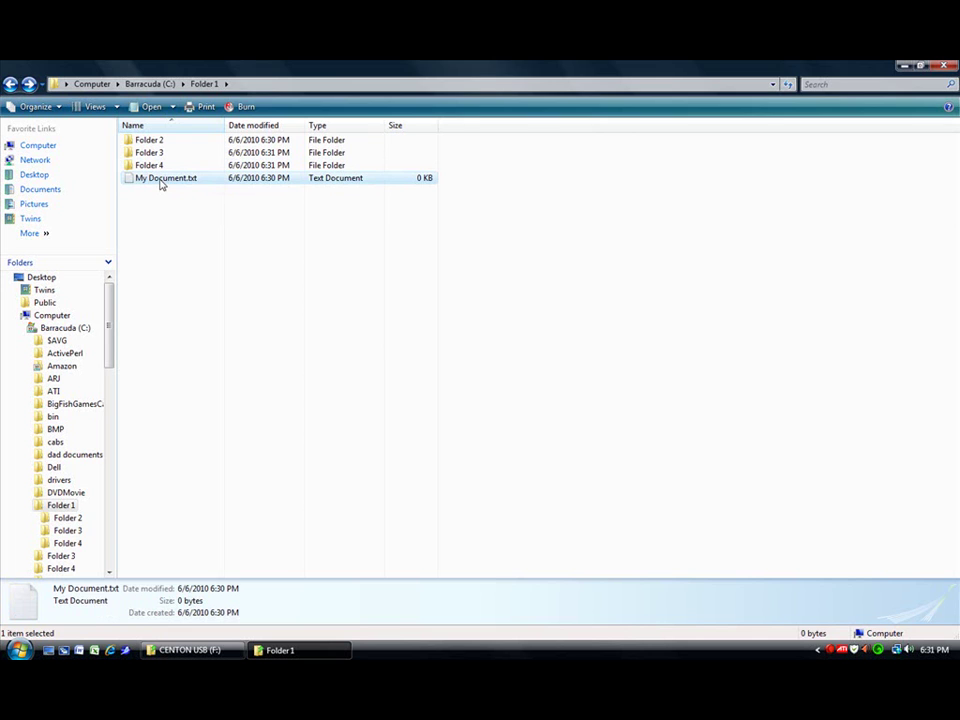
{"action": "key", "text": "alt"}
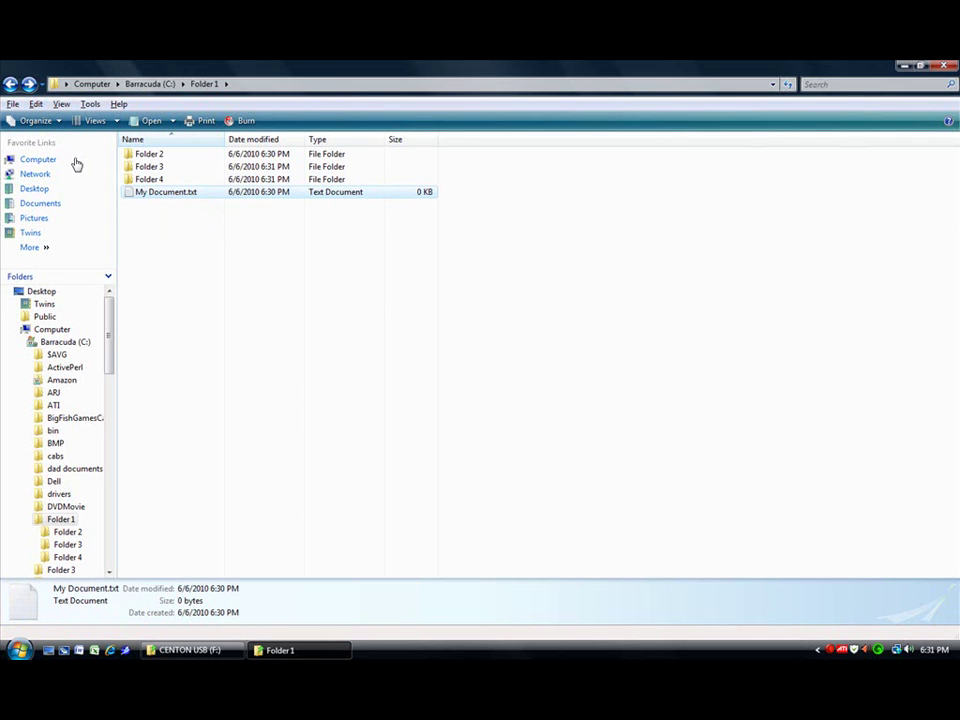
{"action": "left_click", "coordinate": [36, 105]}
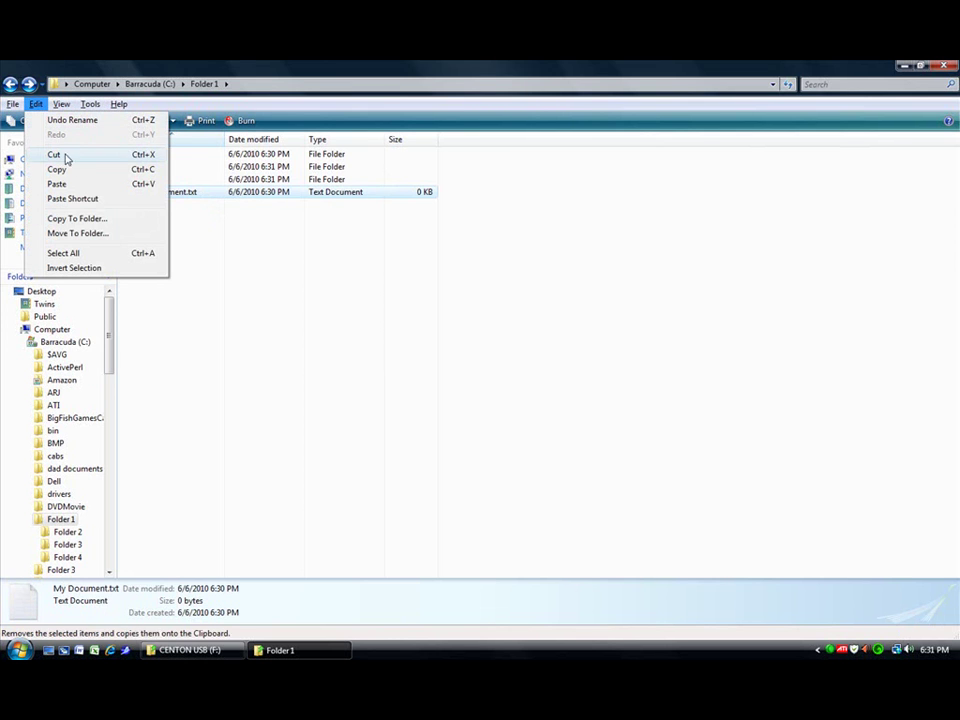
{"action": "left_click", "coordinate": [71, 173]}
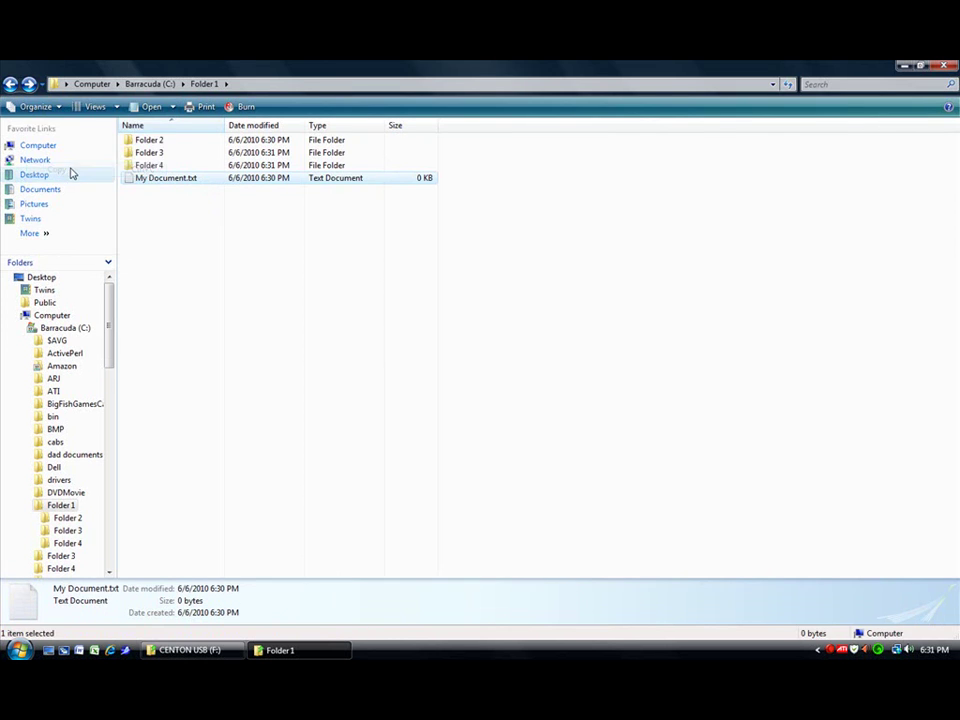
{"action": "double_click", "coordinate": [148, 166]}
{"action": "right_click", "coordinate": [198, 160]}
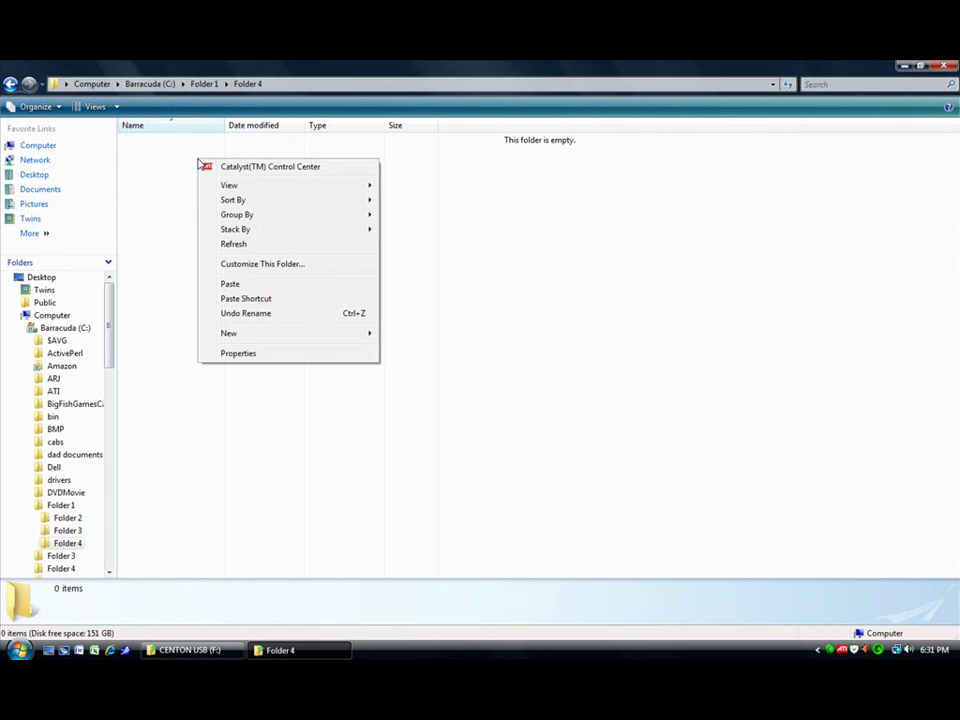
{"action": "key", "text": "alt"}
{"action": "left_click", "coordinate": [36, 104]}
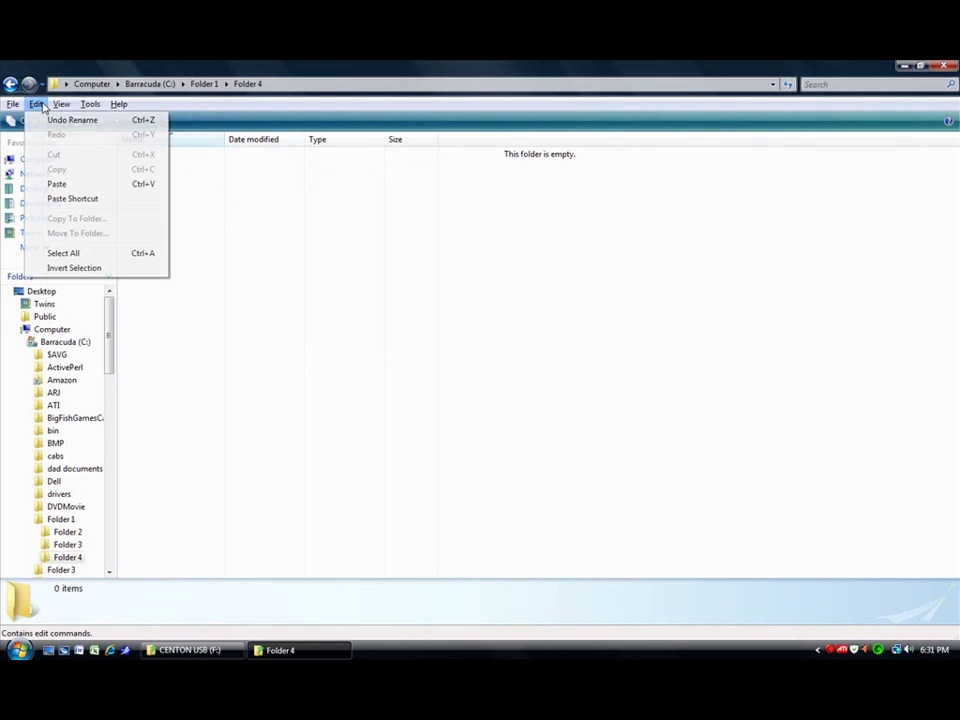
{"action": "left_click", "coordinate": [87, 187]}
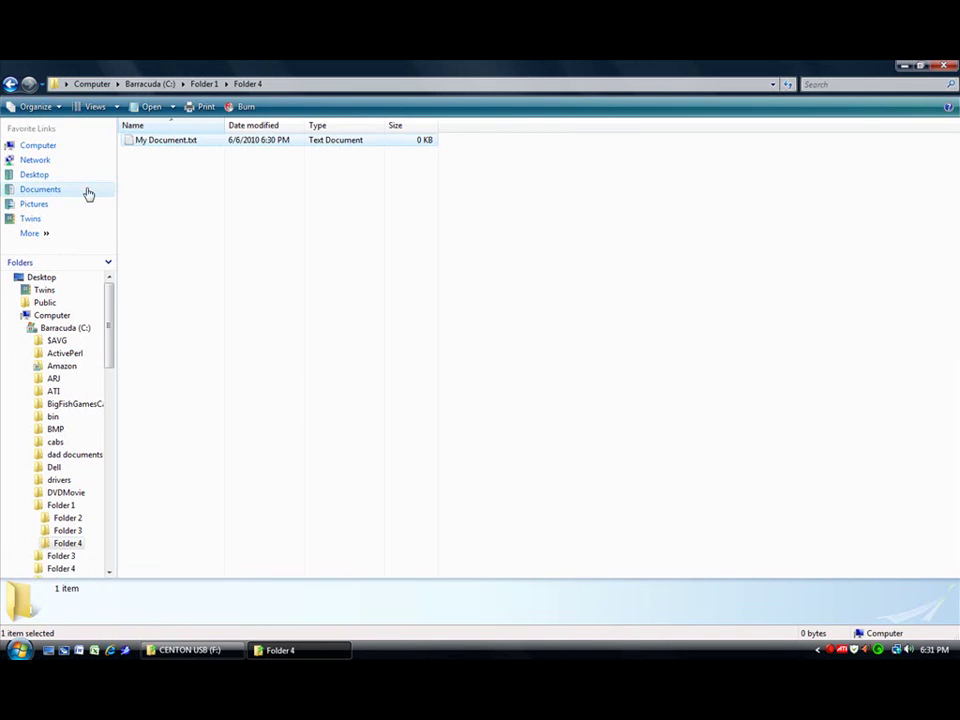
Delete the copy of My Document.txt in Folder 2, sending it to the Recycle Bin
{"action": "left_click", "coordinate": [11, 84]}
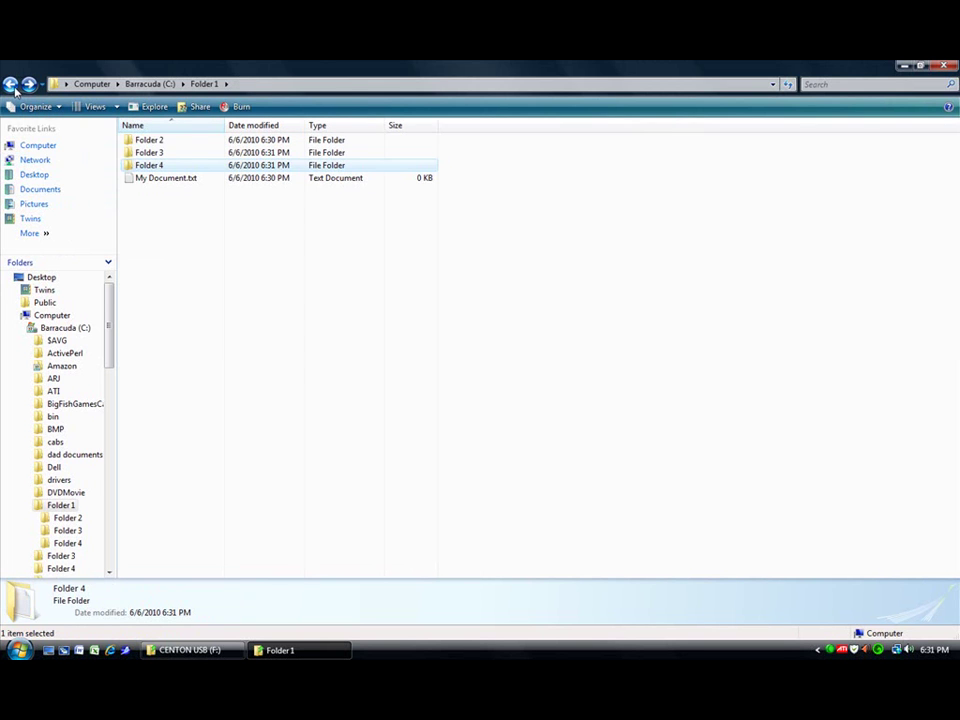
{"action": "double_click", "coordinate": [148, 141]}
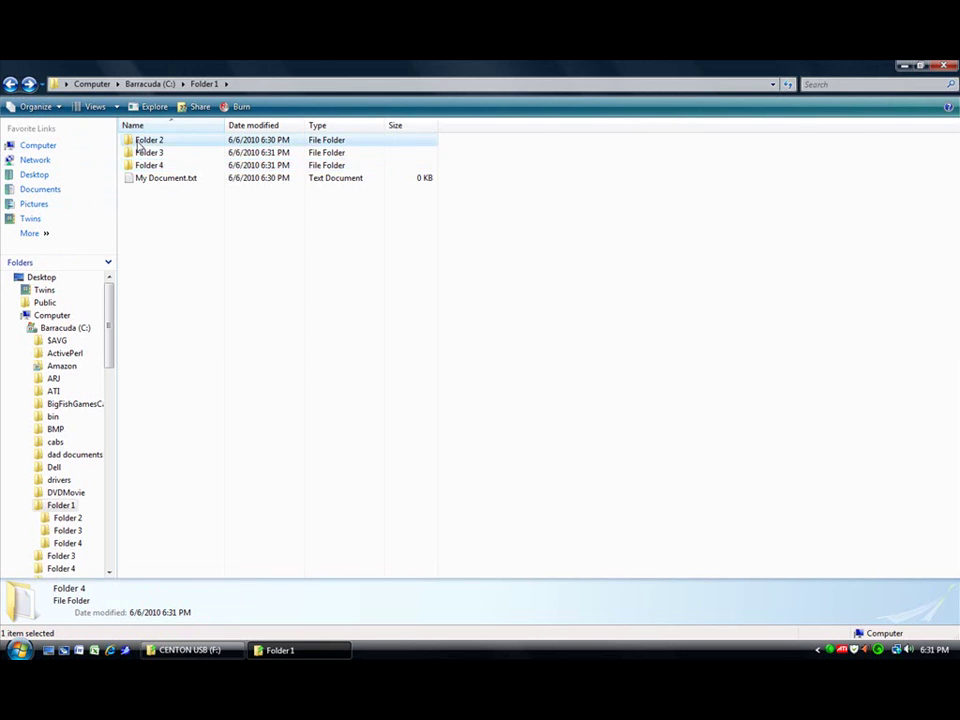
{"action": "left_click", "coordinate": [187, 143]}
{"action": "right_click", "coordinate": [187, 145]}
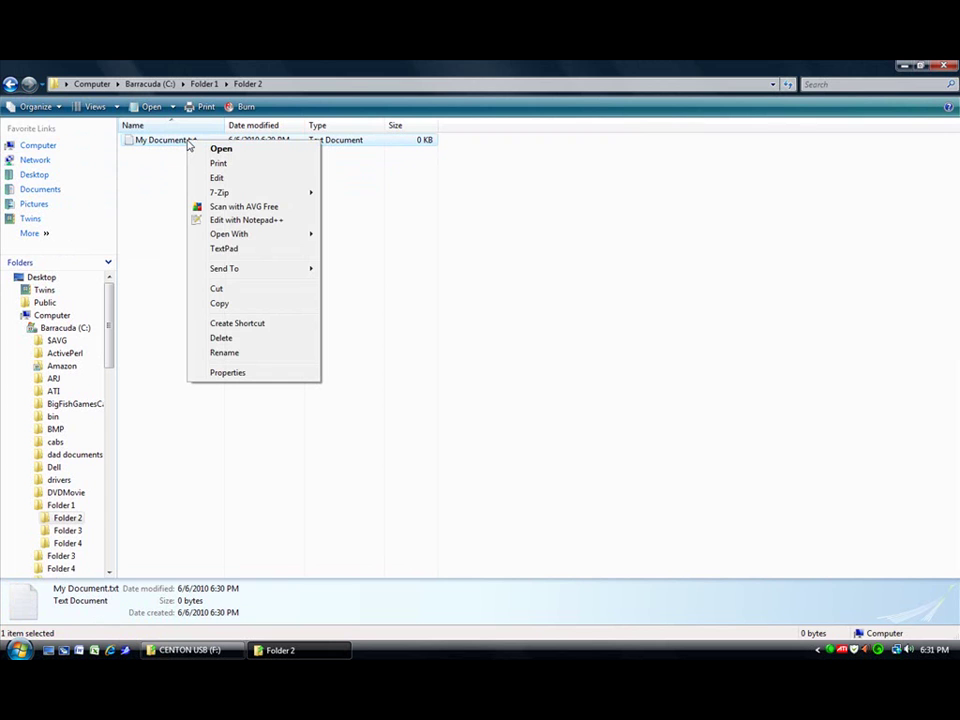
{"action": "left_click", "coordinate": [254, 344]}
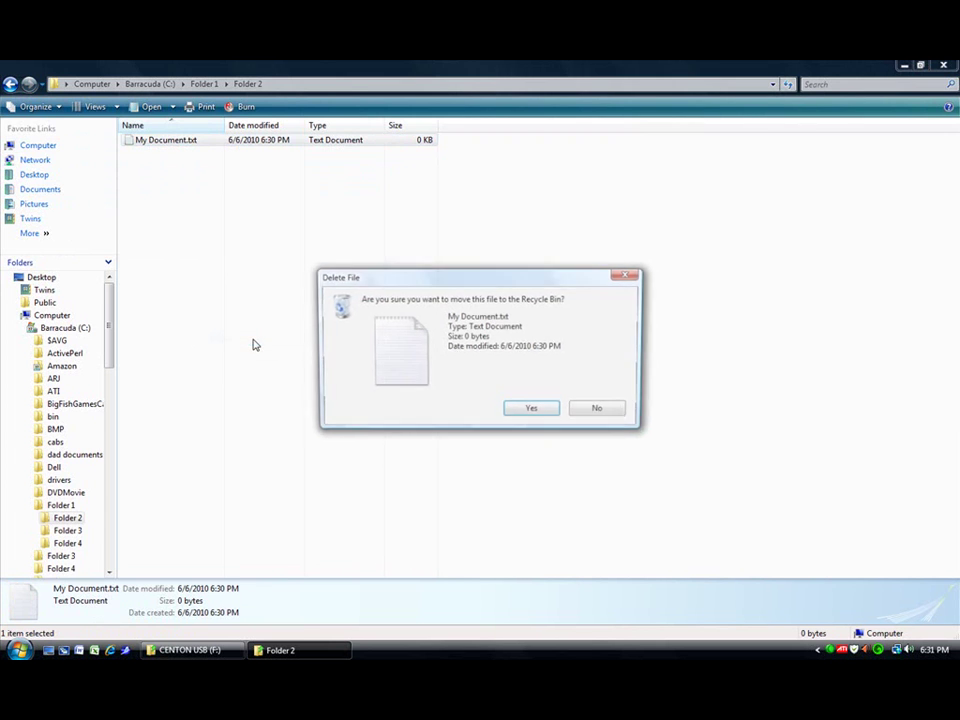
{"action": "left_click", "coordinate": [535, 412]}
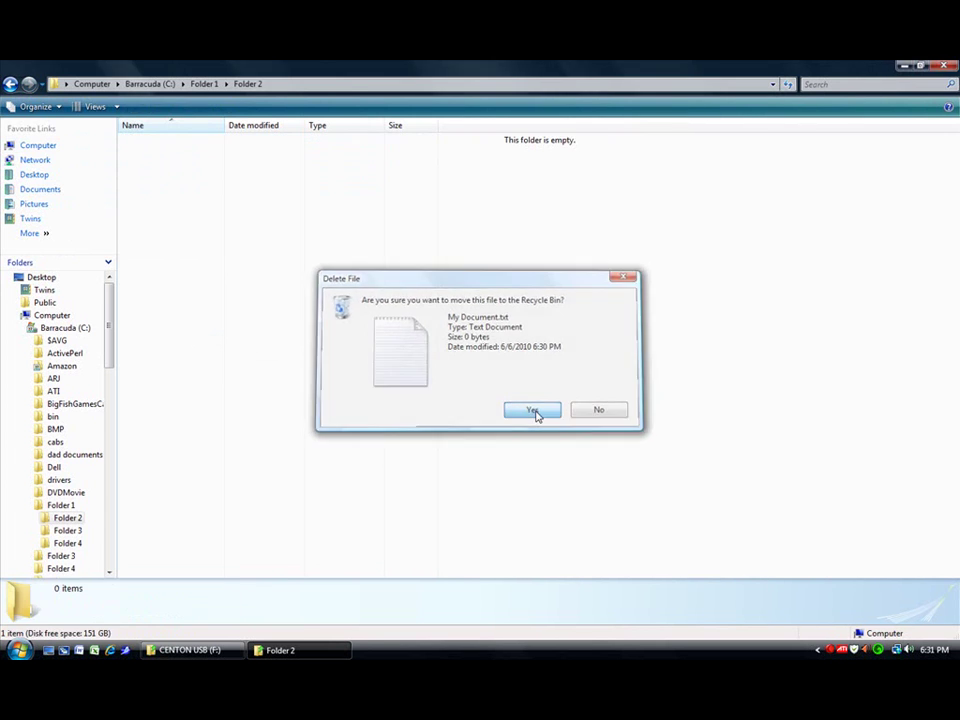
Go back to Folder 1 and delete the subfolder Folder 2
{"action": "left_click", "coordinate": [10, 84]}
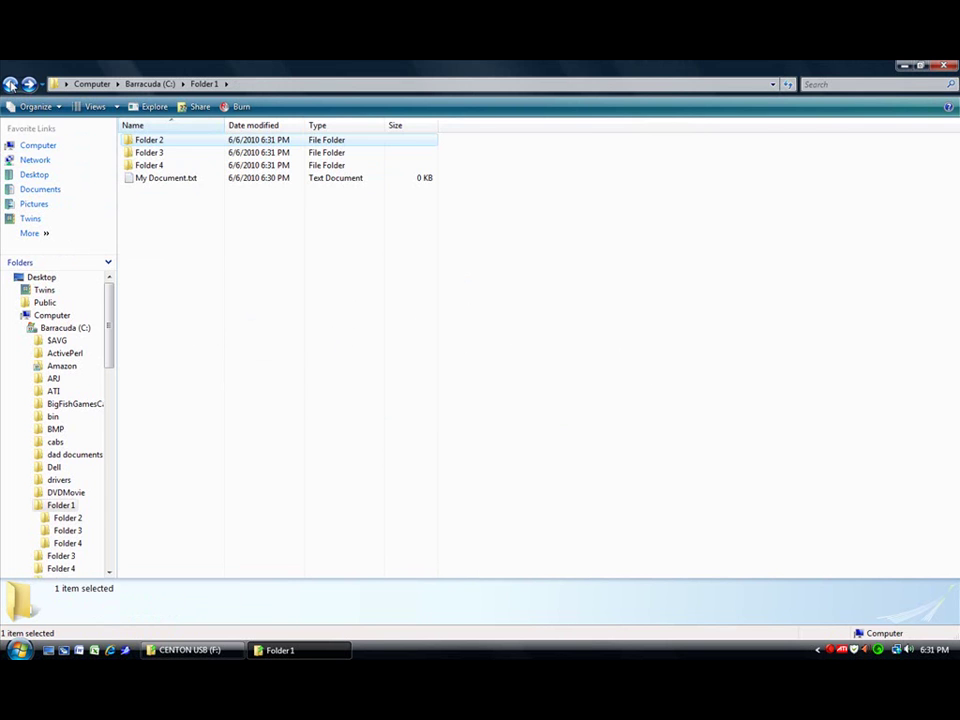
{"action": "right_click", "coordinate": [145, 145]}
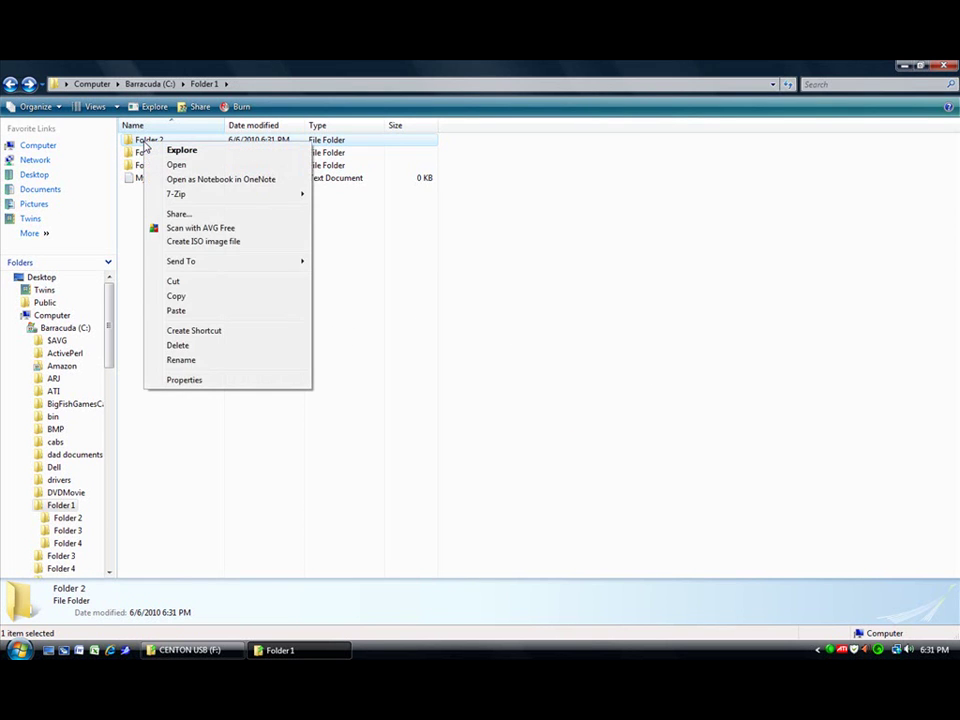
{"action": "left_click", "coordinate": [200, 347]}
{"action": "left_click", "coordinate": [538, 414]}
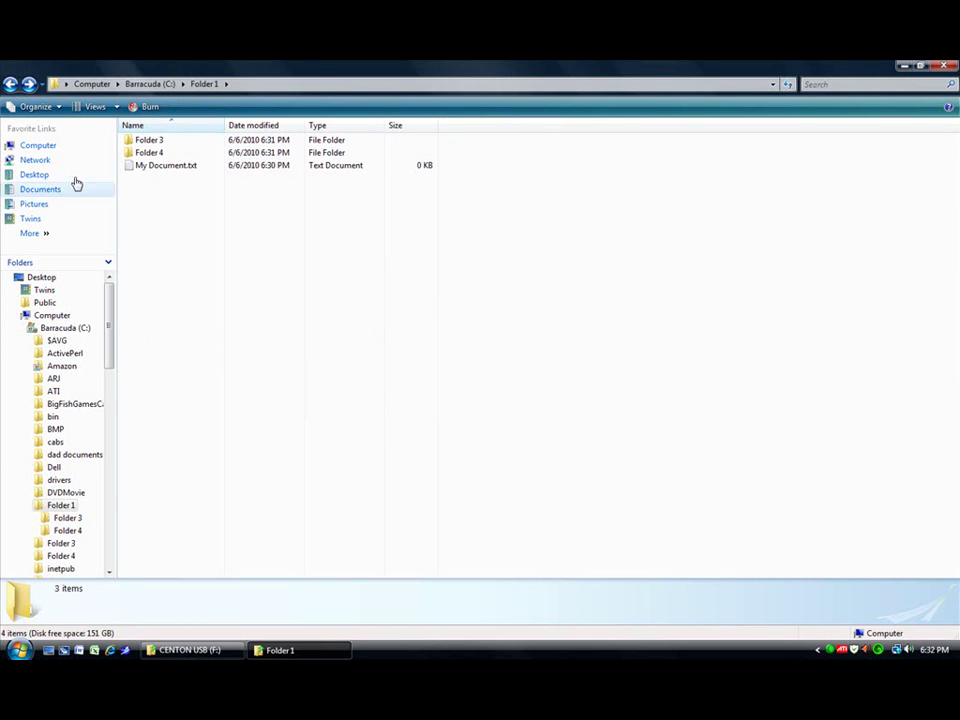
Duplicate Folder 3 within Folder 1 by copying and pasting it in the same location
{"action": "left_click", "coordinate": [148, 144]}
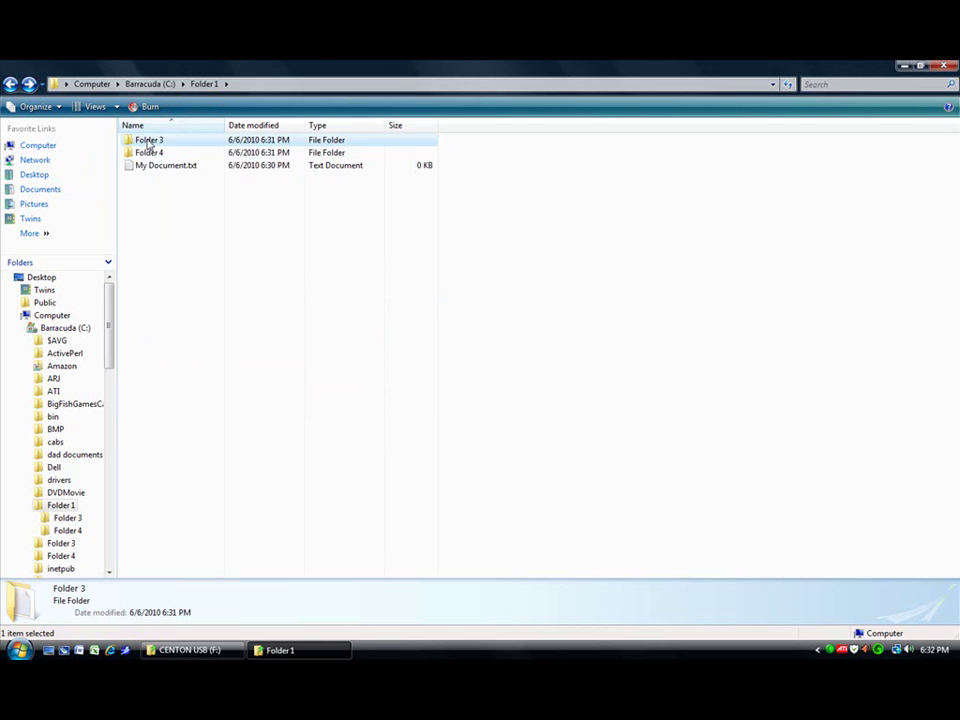
{"action": "right_click", "coordinate": [148, 145]}
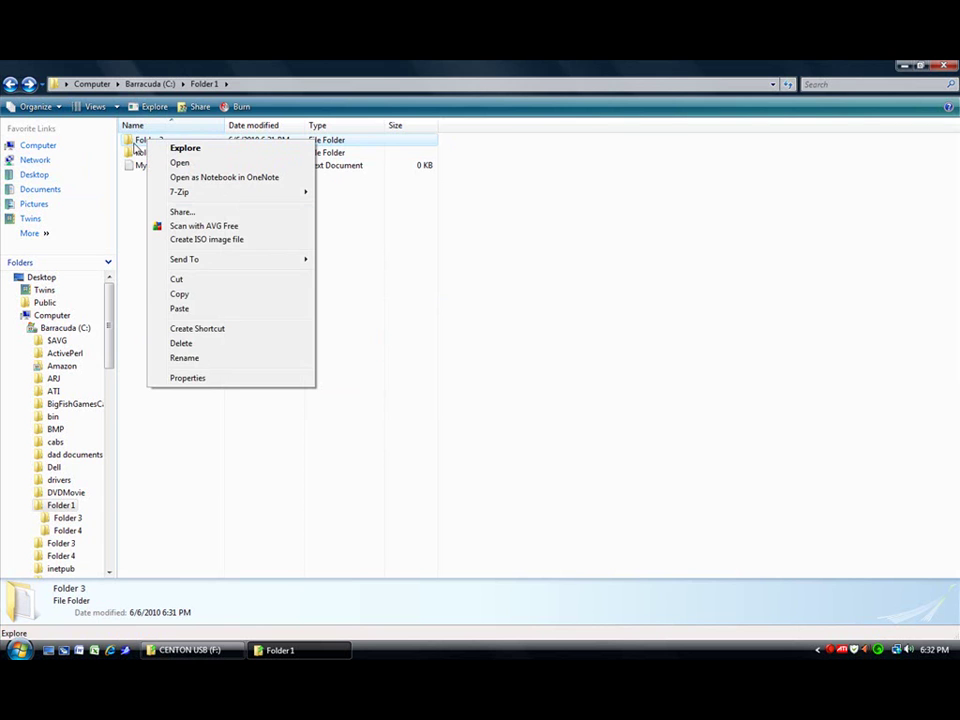
{"action": "left_click", "coordinate": [196, 296]}
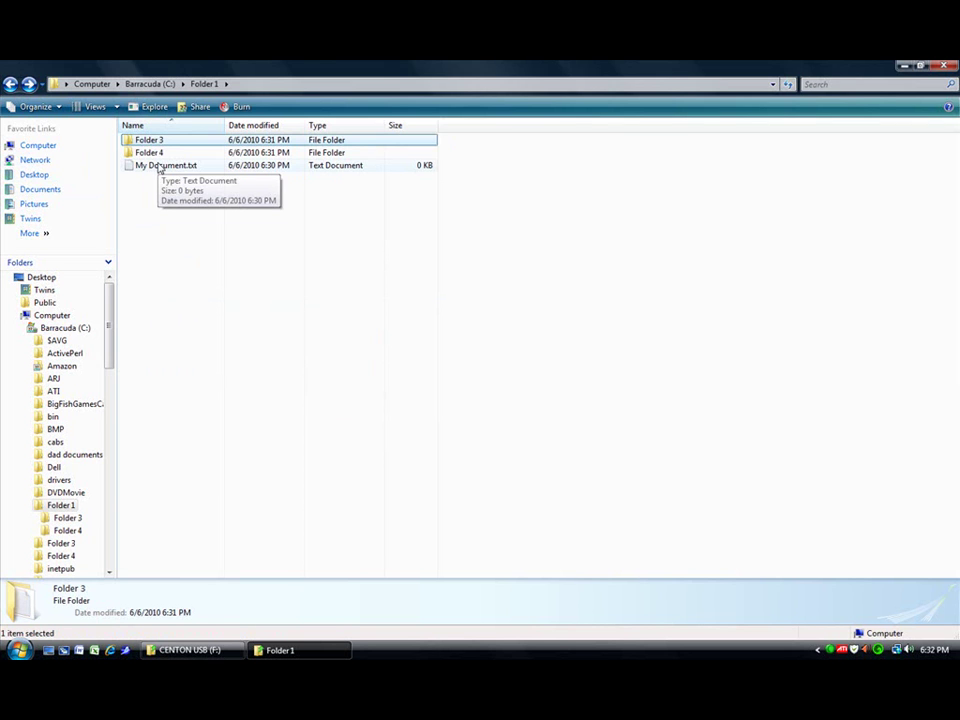
{"action": "right_click", "coordinate": [178, 205]}
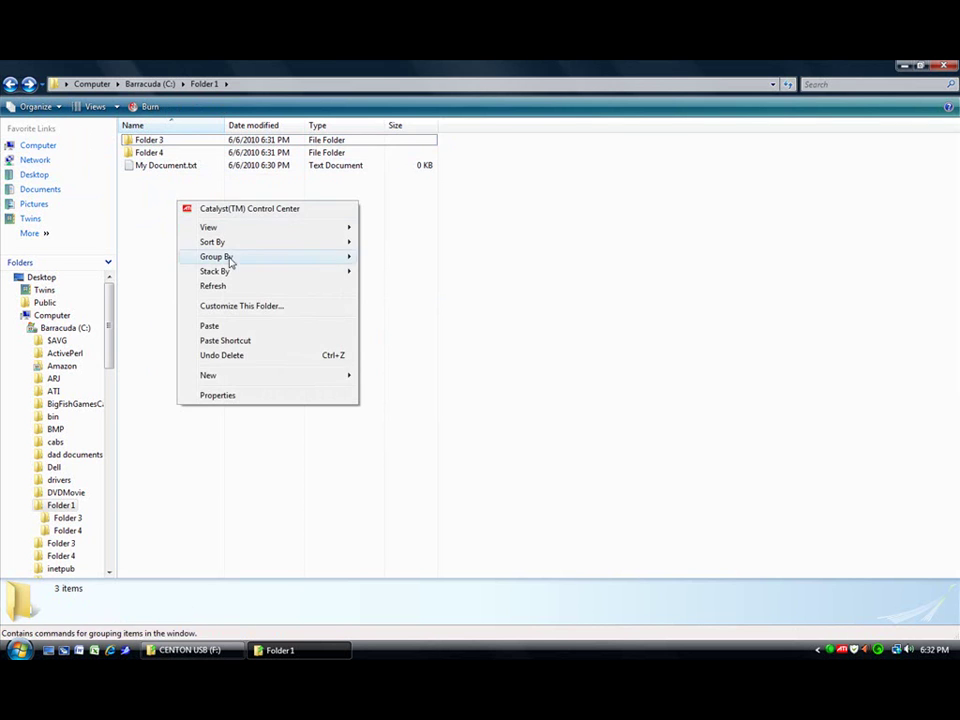
{"action": "left_click", "coordinate": [257, 326]}
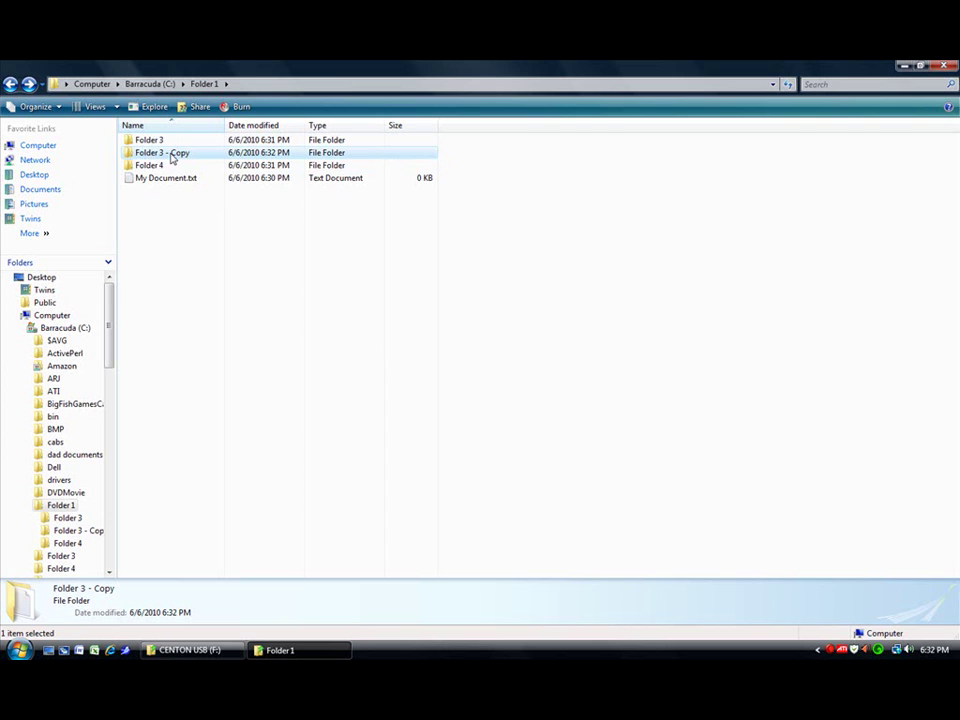
{"action": "left_click", "coordinate": [172, 154]}
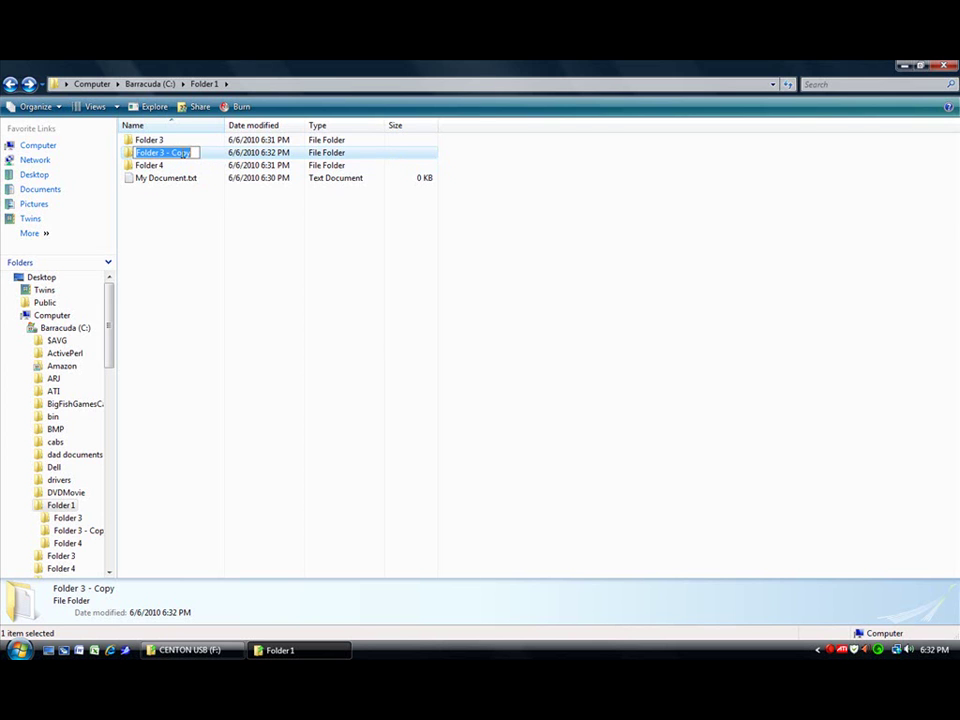
{"action": "left_click", "coordinate": [158, 142]}
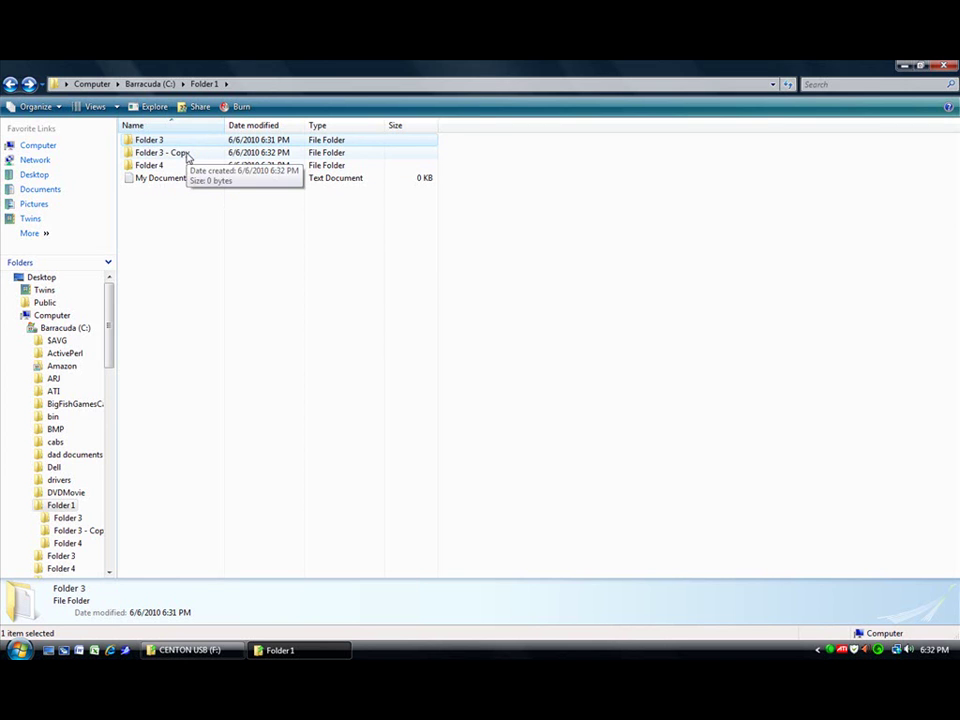
Delete the duplicate folder "Folder 3 - Copy" from Folder 1
{"action": "left_click", "coordinate": [188, 155]}
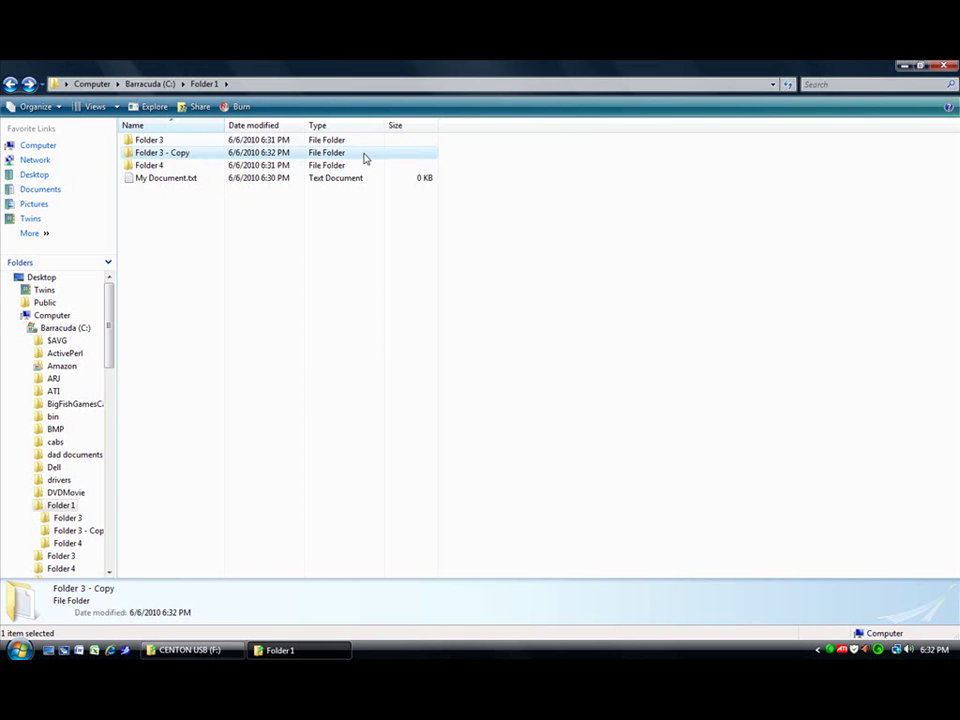
{"action": "key", "text": "Delete"}
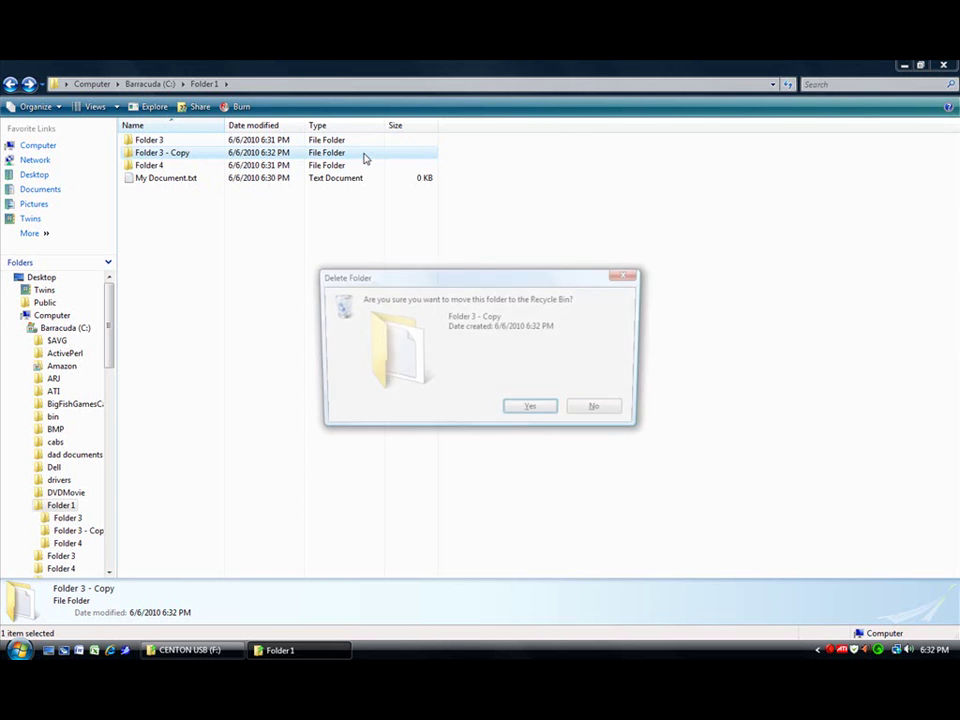
{"action": "key", "text": "Return"}
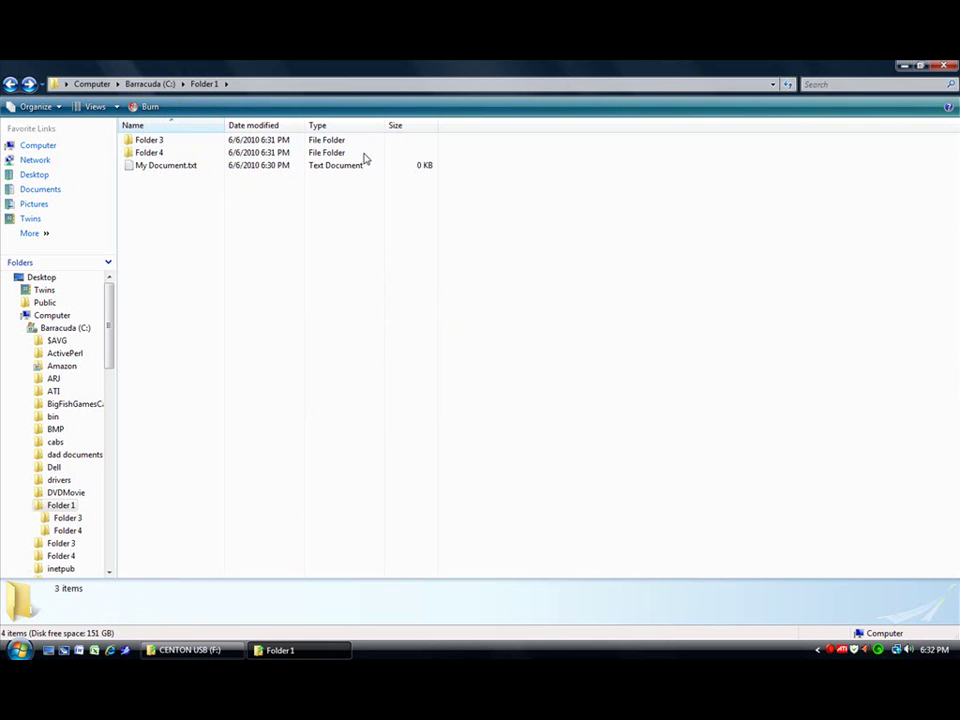
Delete My Document.txt from Folder 1, sending it to the Recycle Bin
{"action": "left_click", "coordinate": [183, 165]}
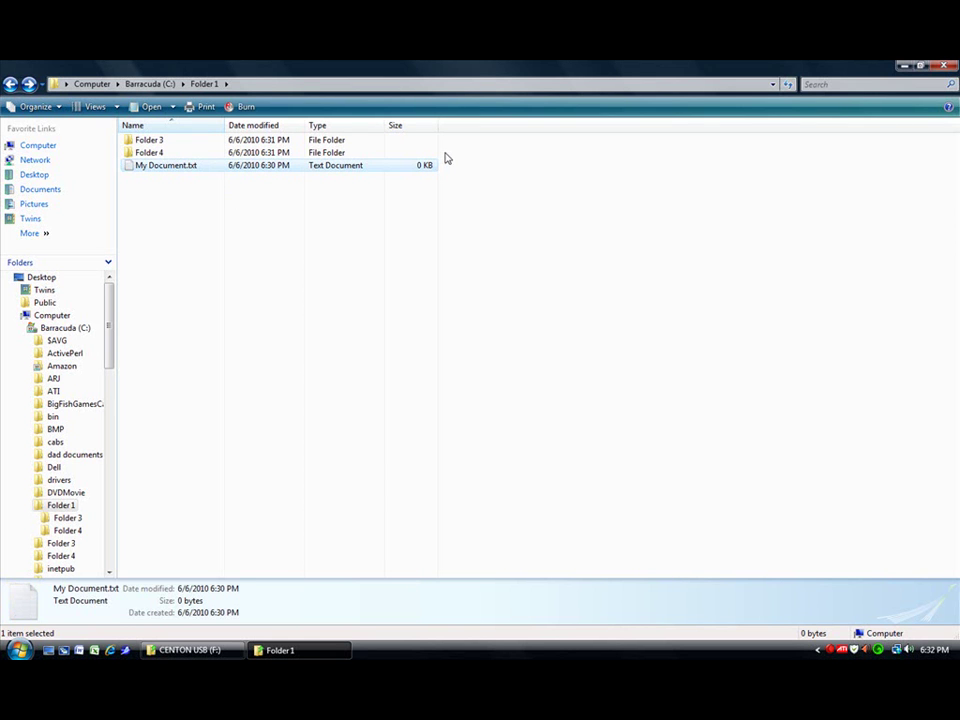
{"action": "key", "text": "Delete"}
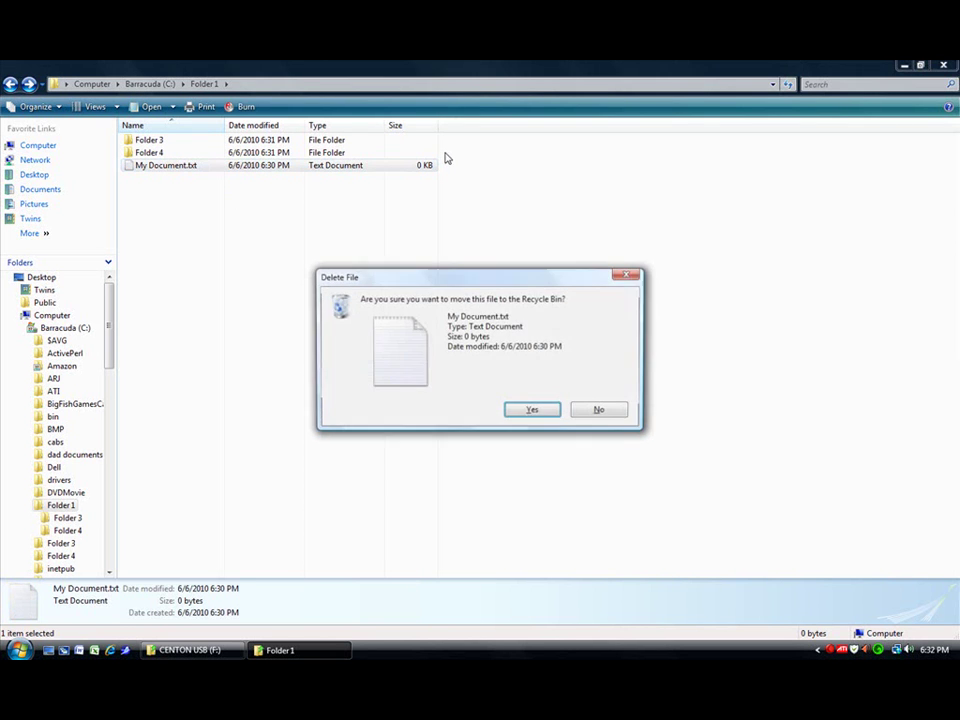
{"action": "key", "text": "Return"}
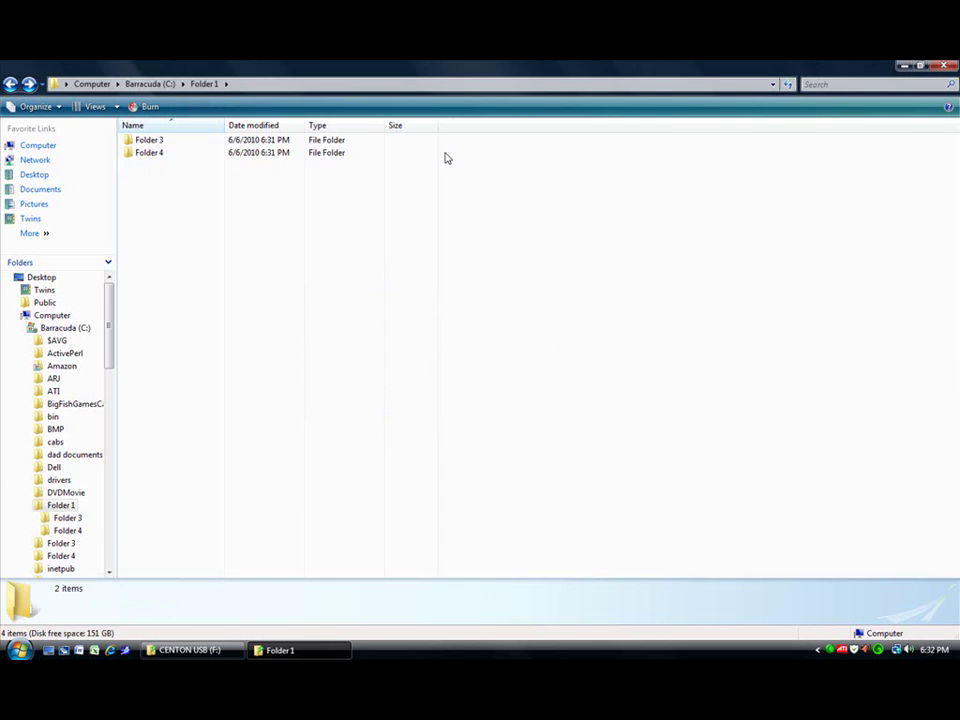
Open Folder 4 inside Folder 1 and delete its My Document.txt, sending it to the Recycle Bin
{"action": "left_click", "coordinate": [150, 152]}
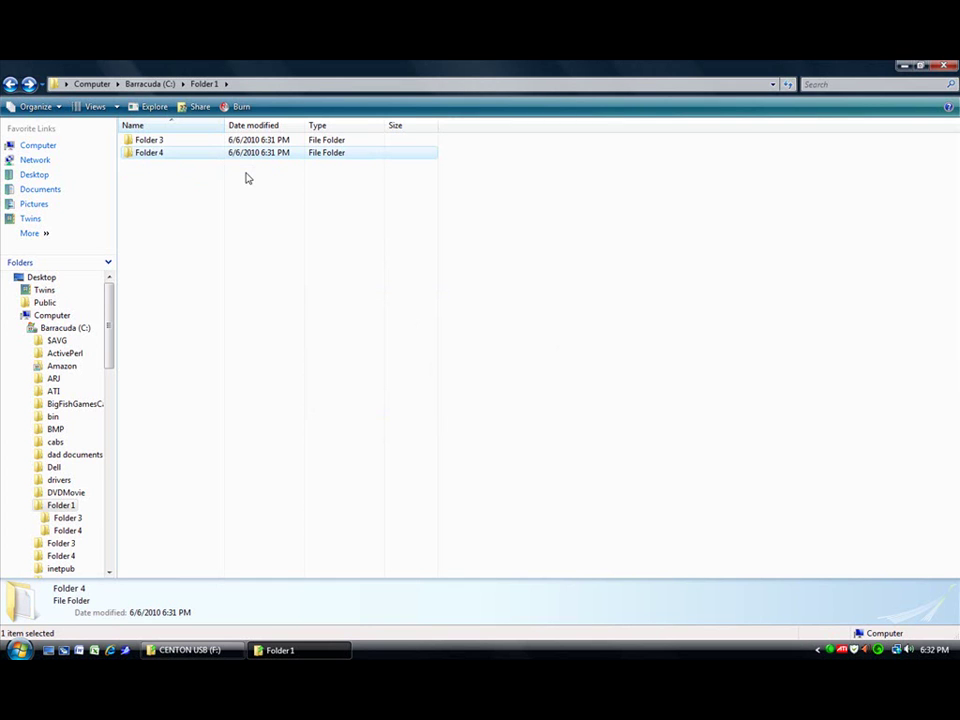
{"action": "key", "text": "Return"}
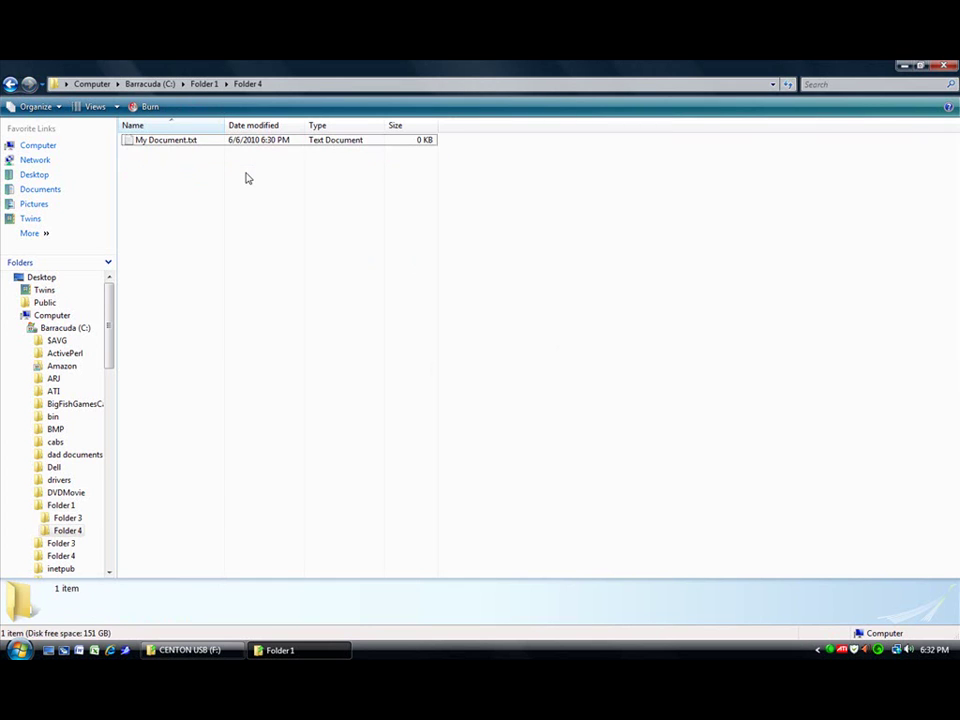
{"action": "key", "text": "Down"}
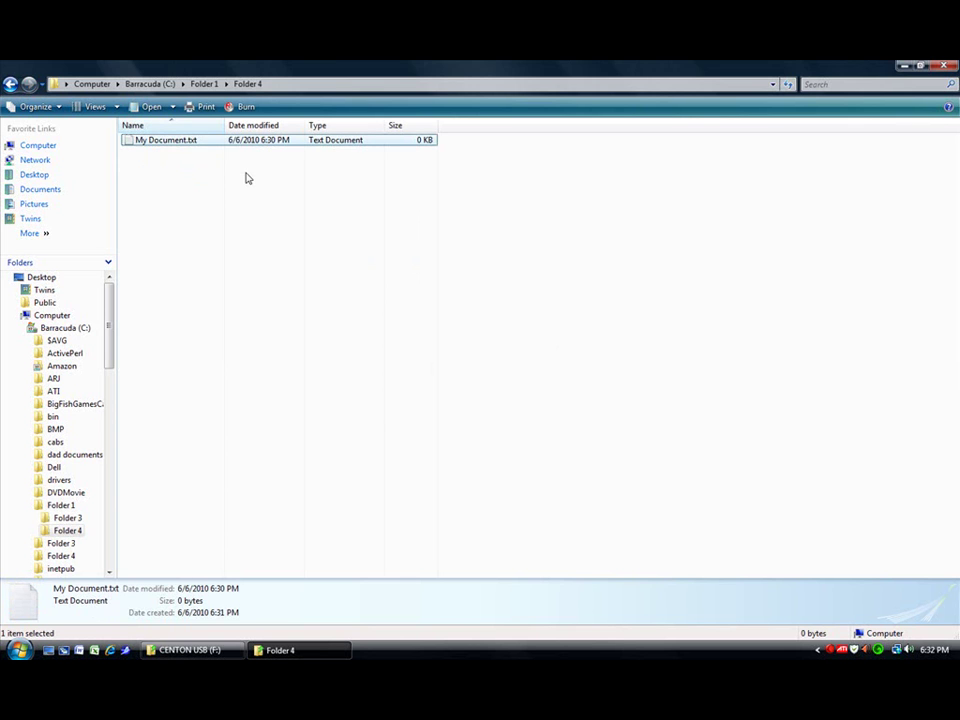
{"action": "key", "text": "alt"}
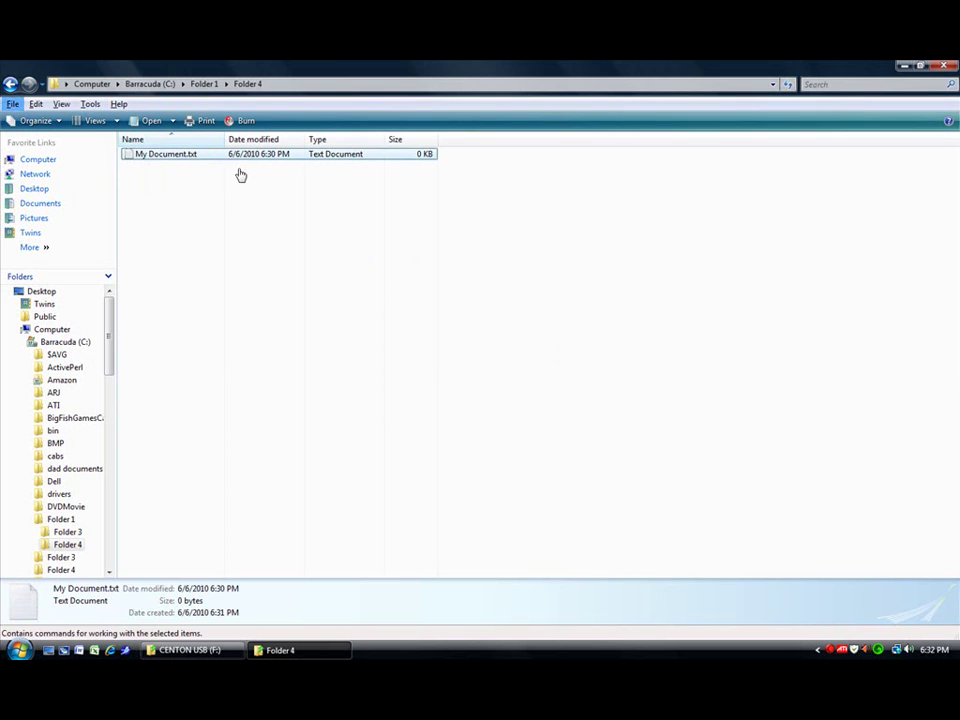
{"action": "left_click", "coordinate": [14, 104]}
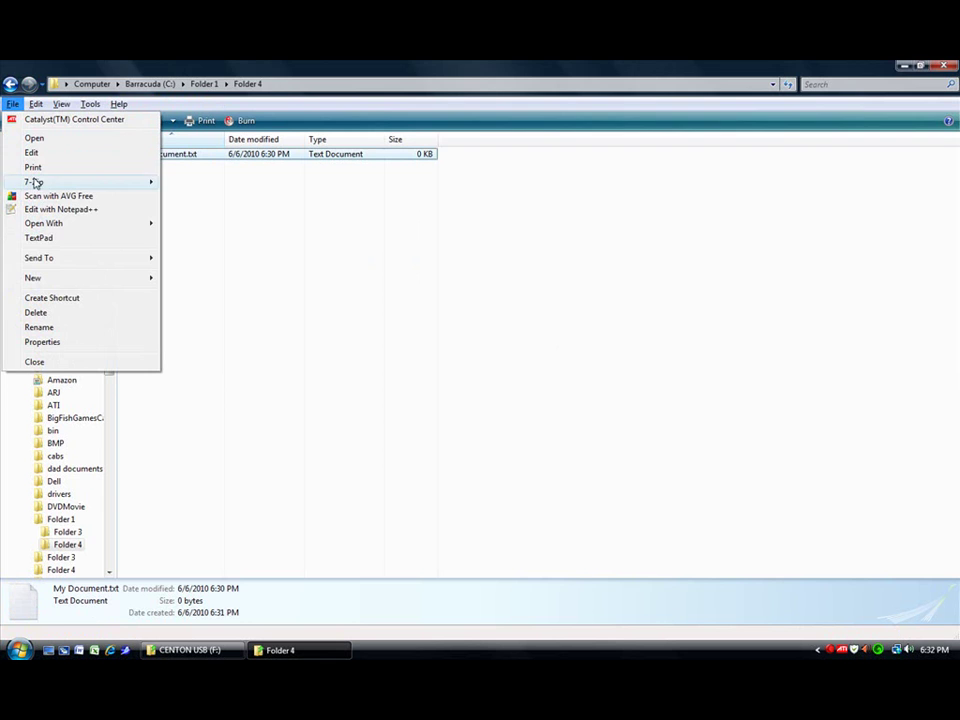
{"action": "left_click", "coordinate": [52, 313]}
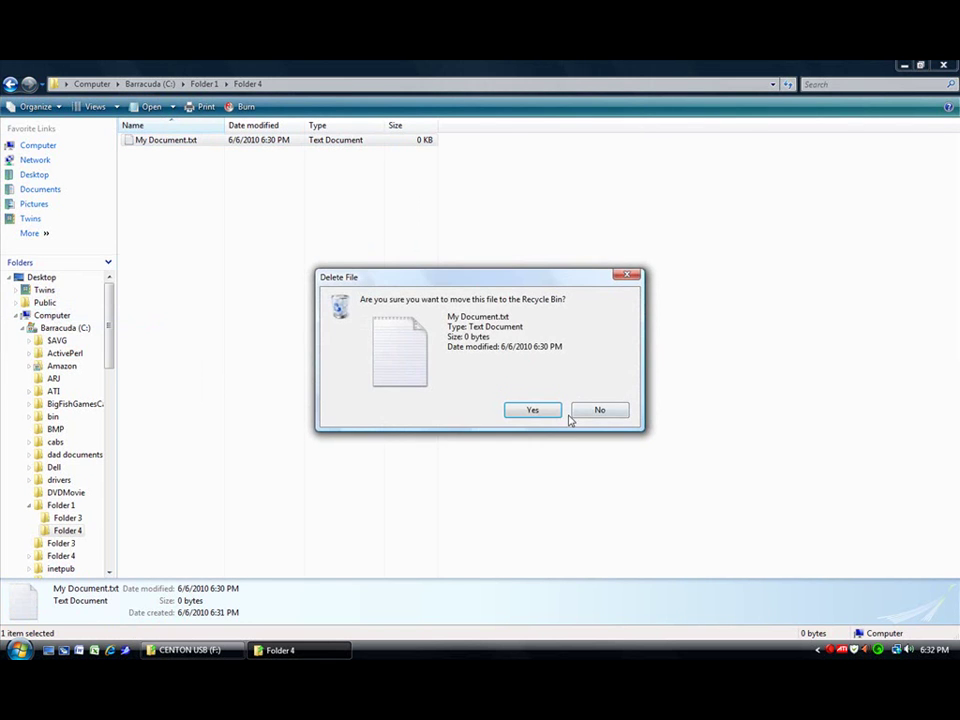
{"action": "left_click", "coordinate": [538, 412]}
Go back to Folder 1 and delete its subfolder Folder 4
{"action": "left_click", "coordinate": [9, 85]}
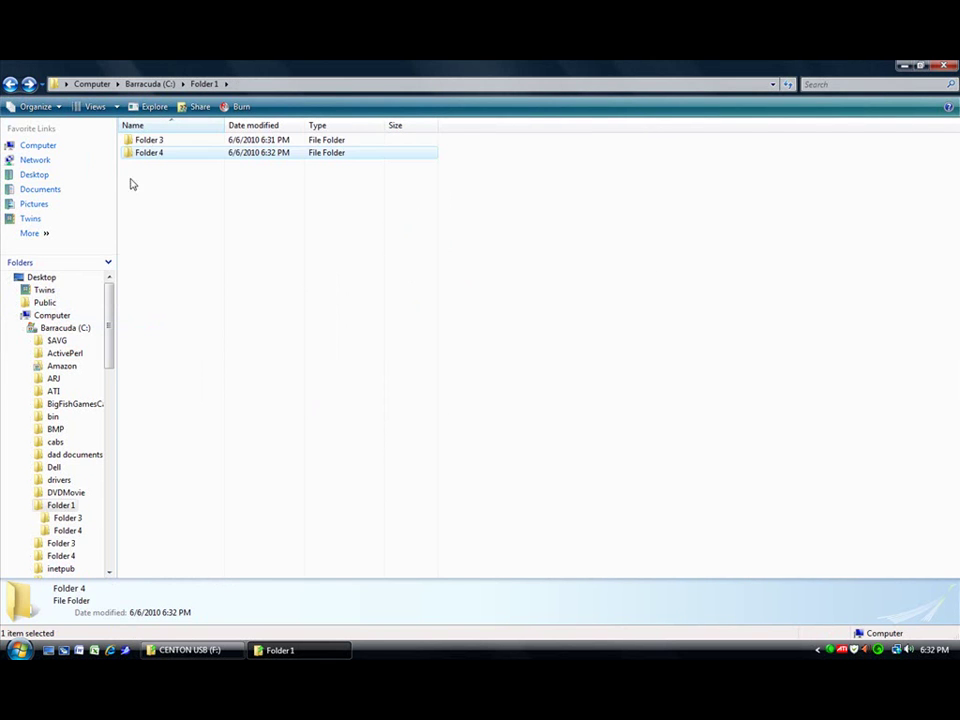
{"action": "key", "text": "alt"}
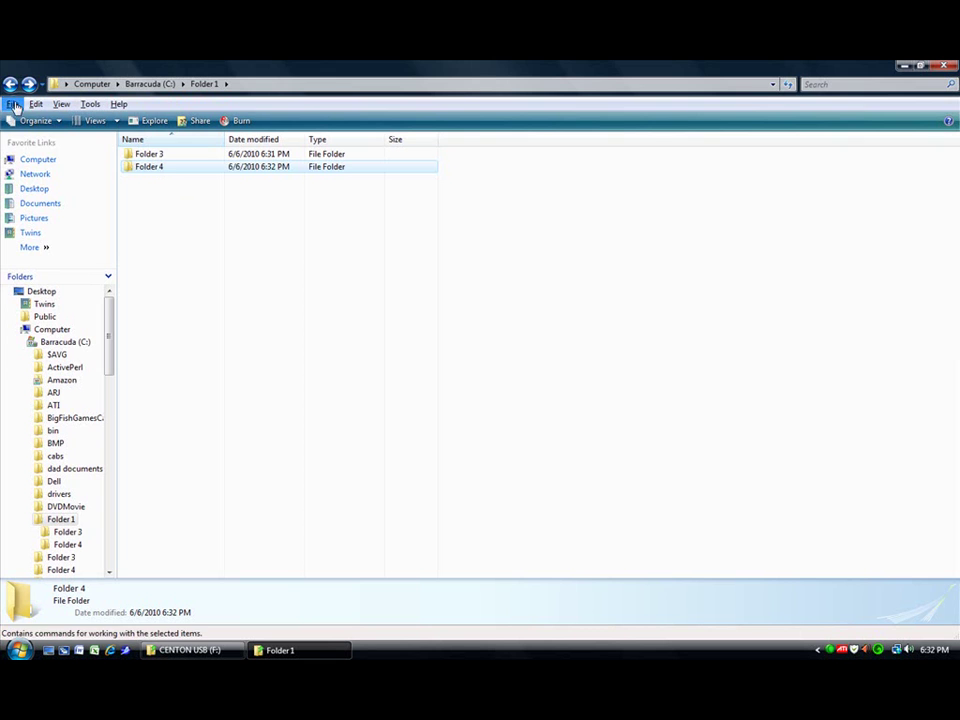
{"action": "left_click", "coordinate": [12, 104]}
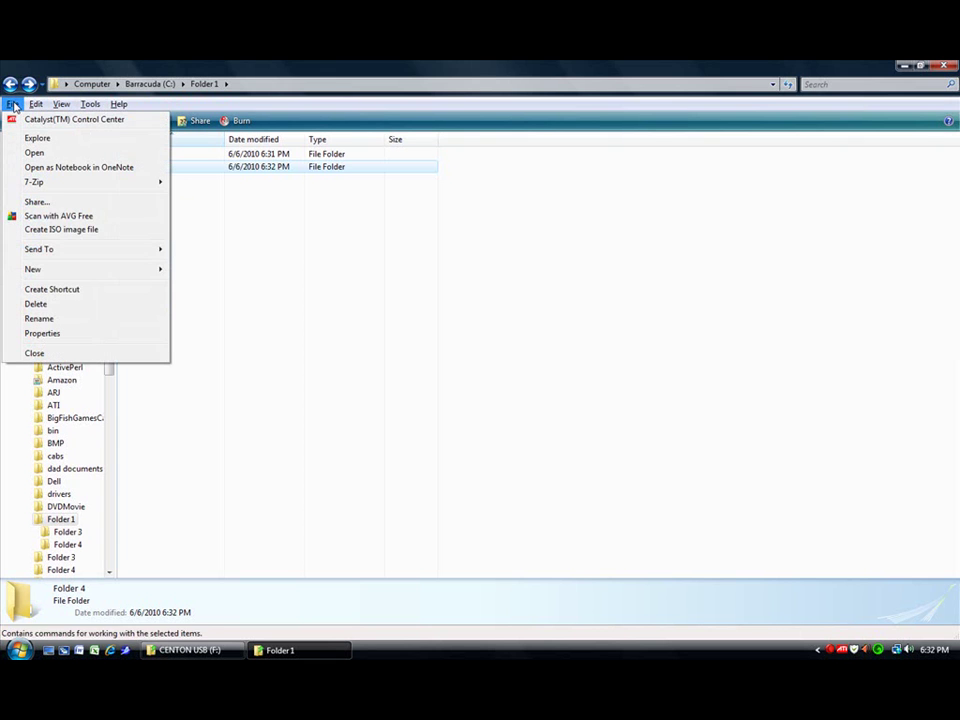
{"action": "left_click", "coordinate": [88, 313]}
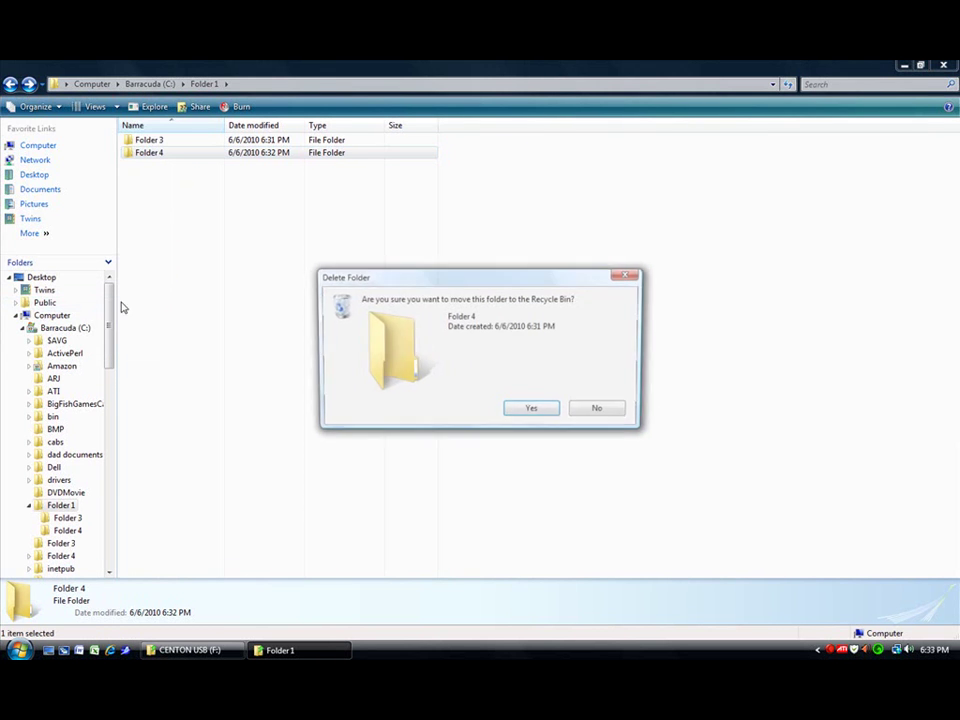
{"action": "left_click", "coordinate": [538, 412]}
Create a new folder named "Folder Destination" inside Folder 1
{"action": "right_click", "coordinate": [212, 257]}
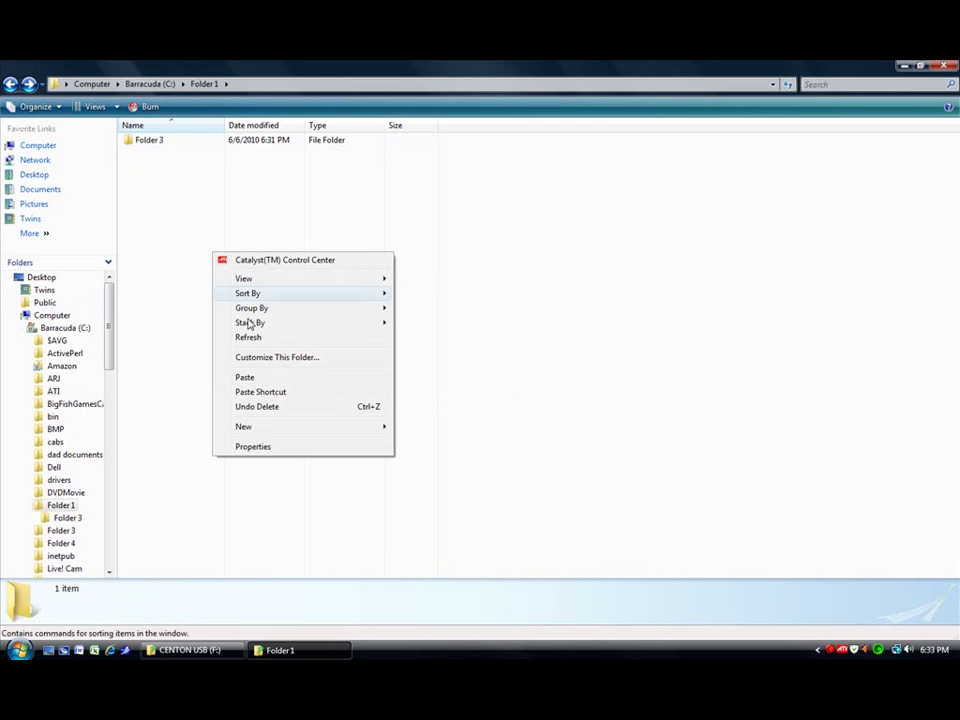
{"action": "mouse_move", "coordinate": [325, 432]}
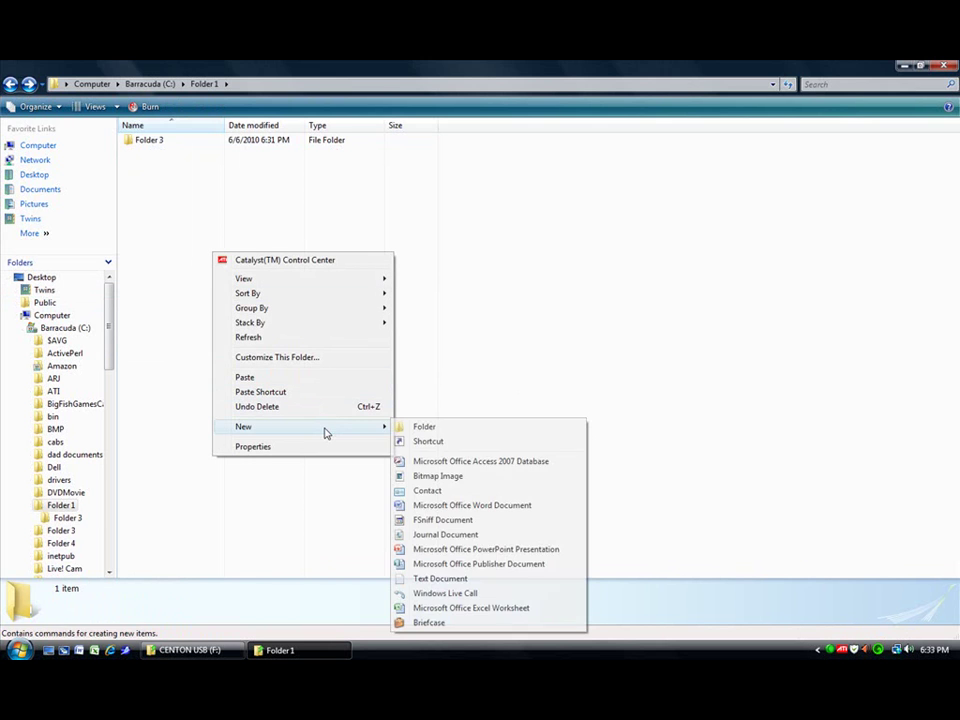
{"action": "left_click", "coordinate": [420, 428]}
{"action": "type", "text": "Fo"}
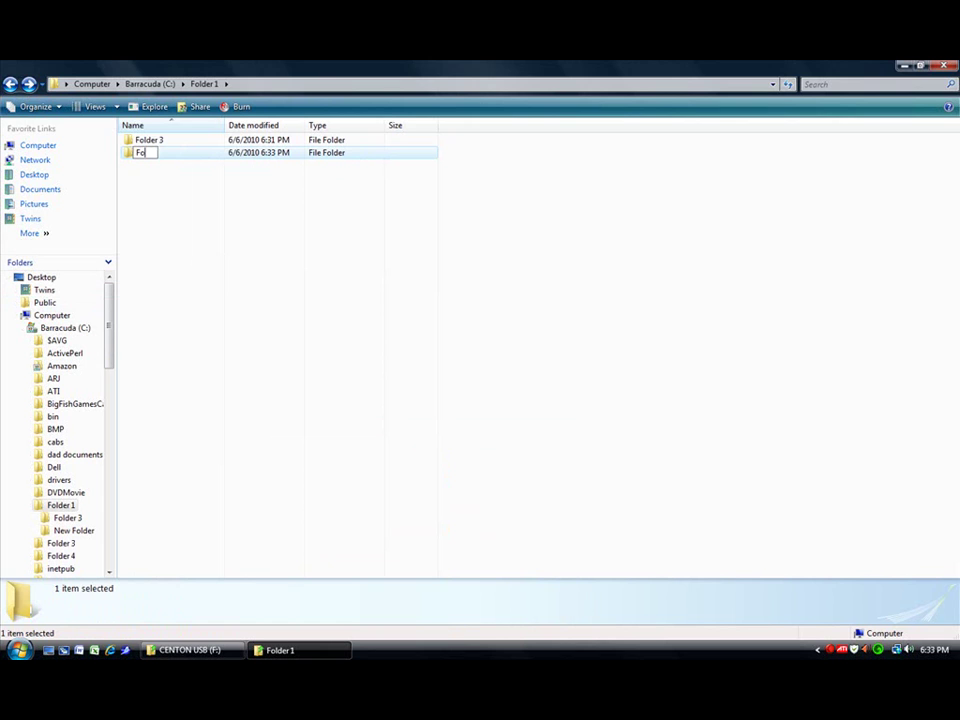
{"action": "type", "text": "lder Destination"}
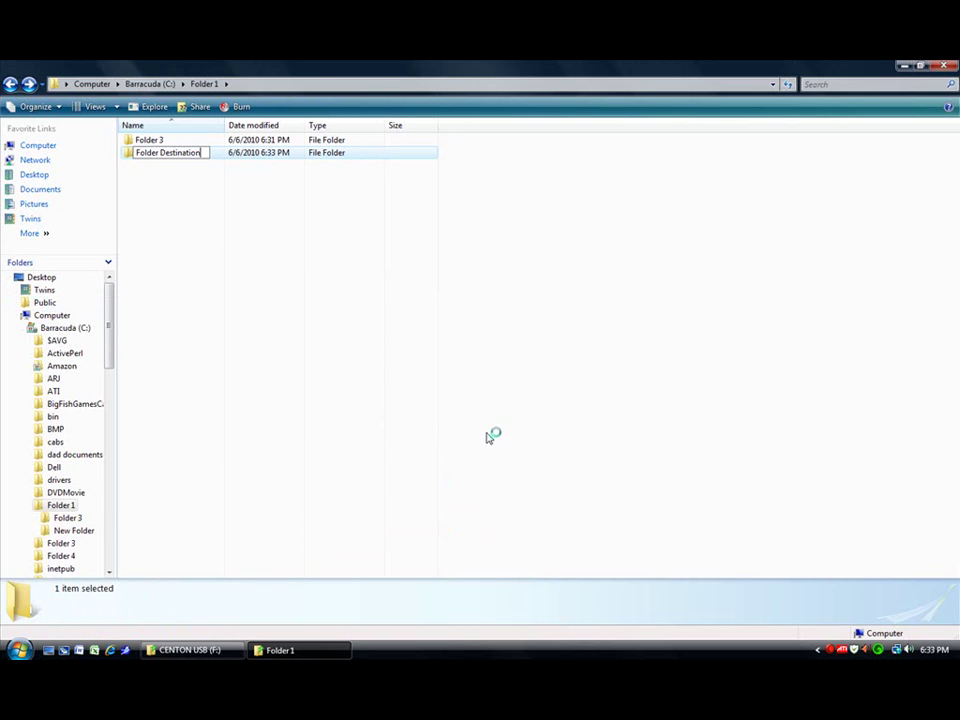
{"action": "key", "text": "Return"}
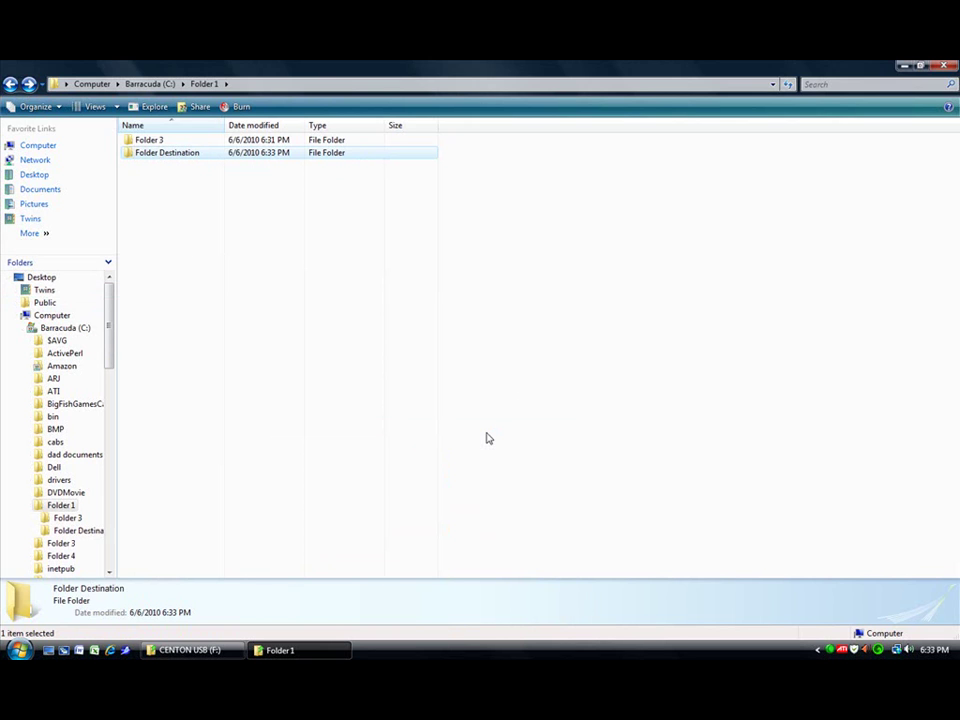
Move Folder 3 into Folder Destination by cutting and pasting it, and return to Folder 1
{"action": "left_click", "coordinate": [153, 141]}
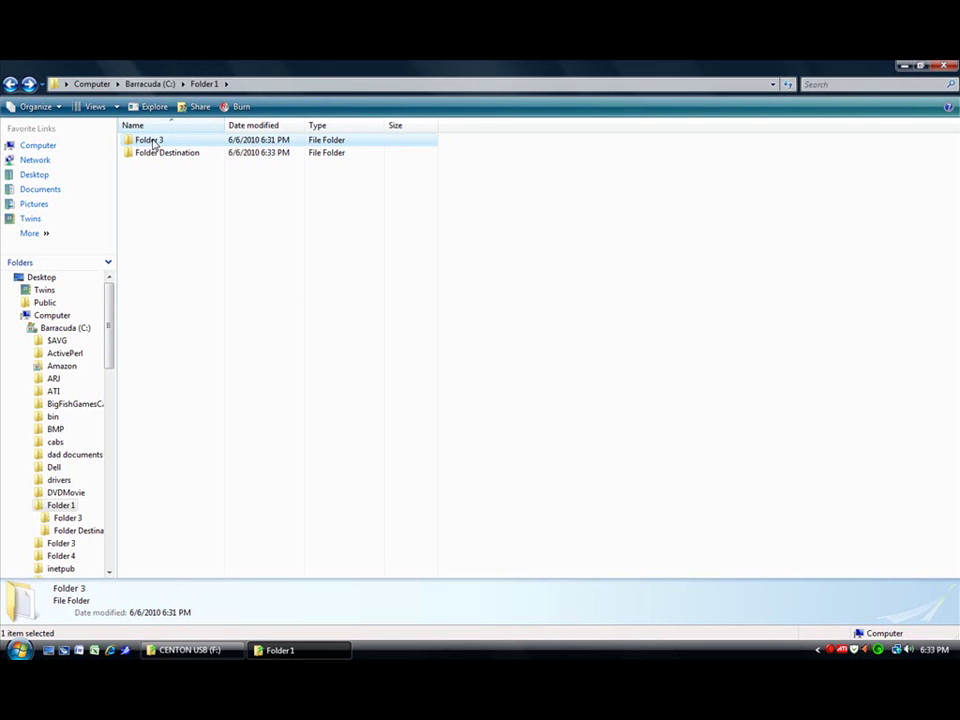
{"action": "right_click", "coordinate": [153, 141]}
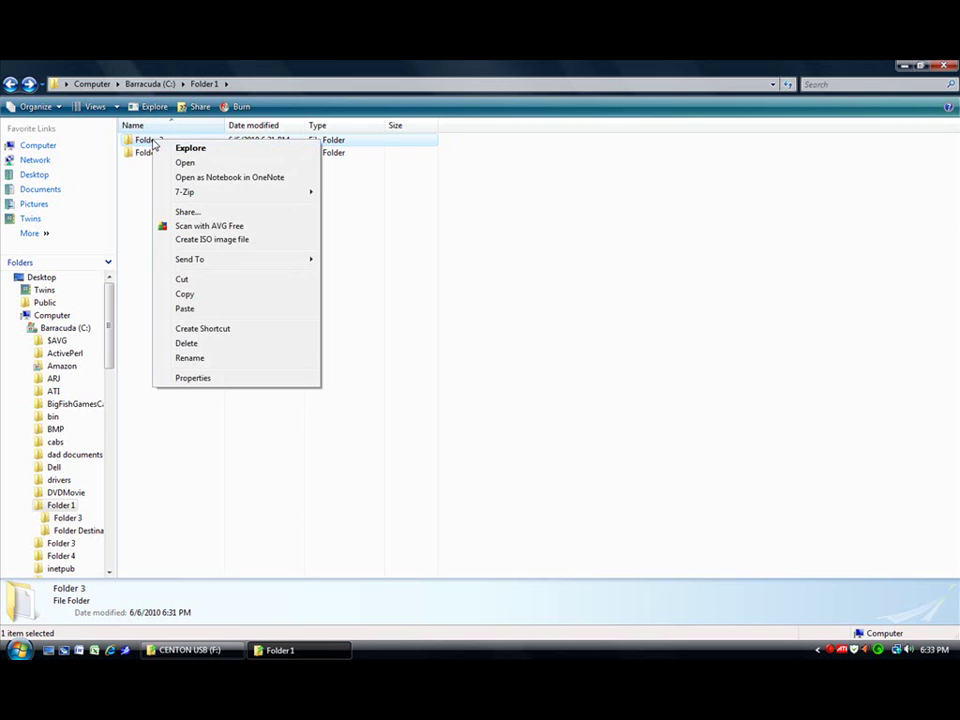
{"action": "left_click", "coordinate": [222, 289]}
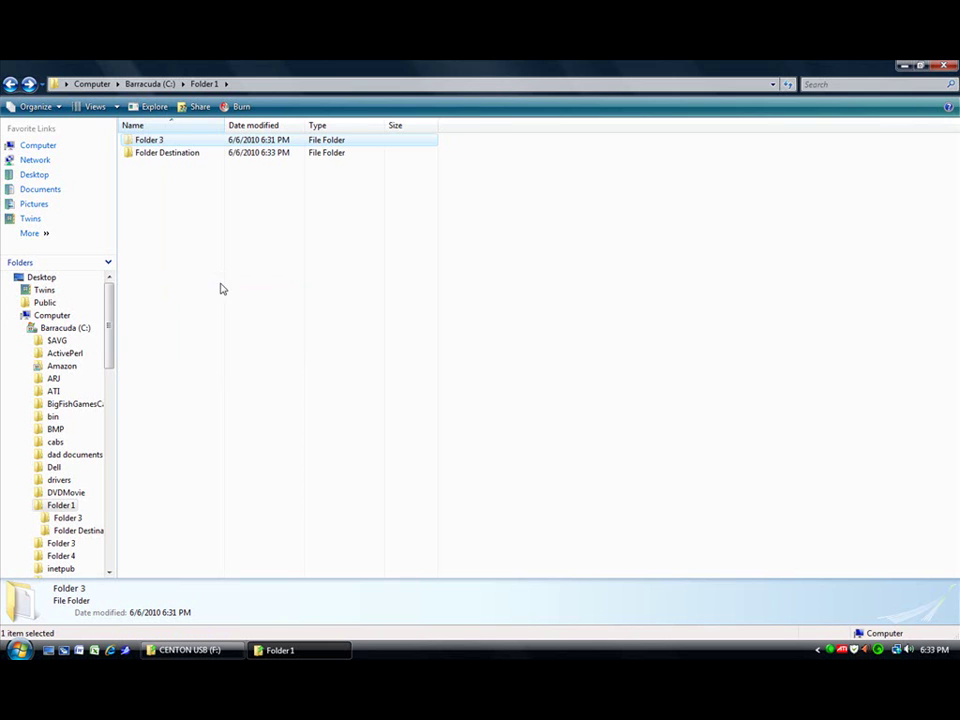
{"action": "double_click", "coordinate": [177, 156]}
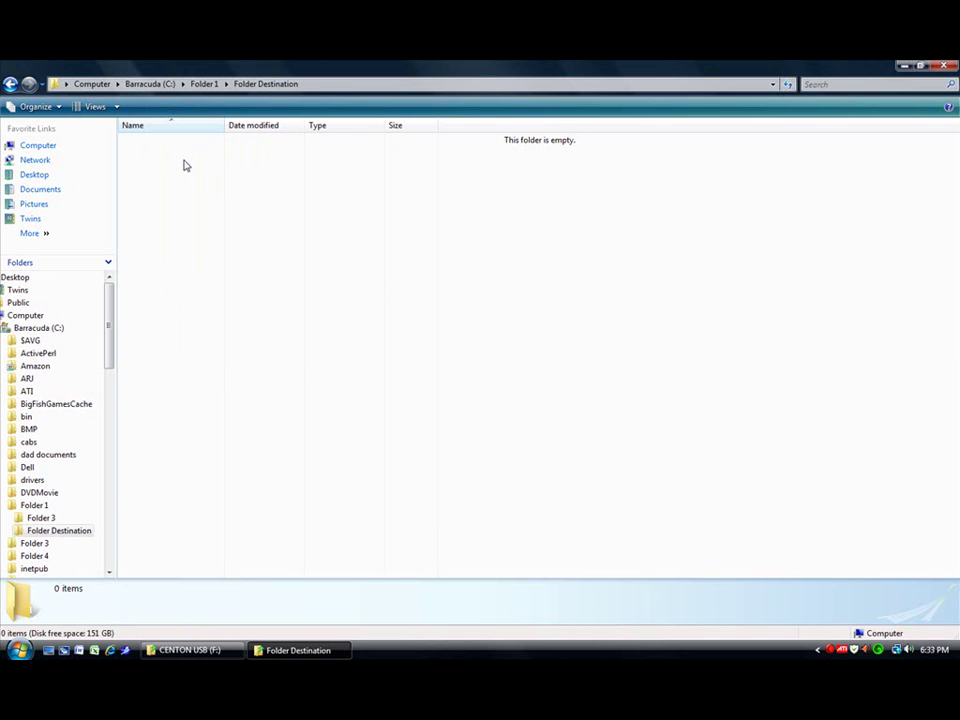
{"action": "right_click", "coordinate": [184, 161]}
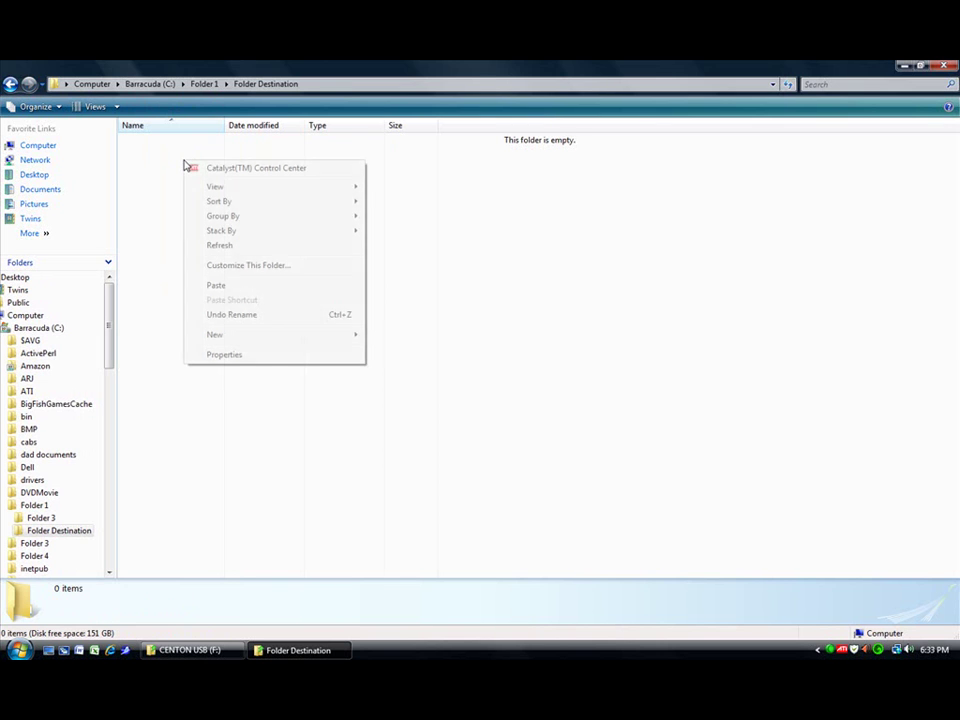
{"action": "left_click", "coordinate": [216, 286]}
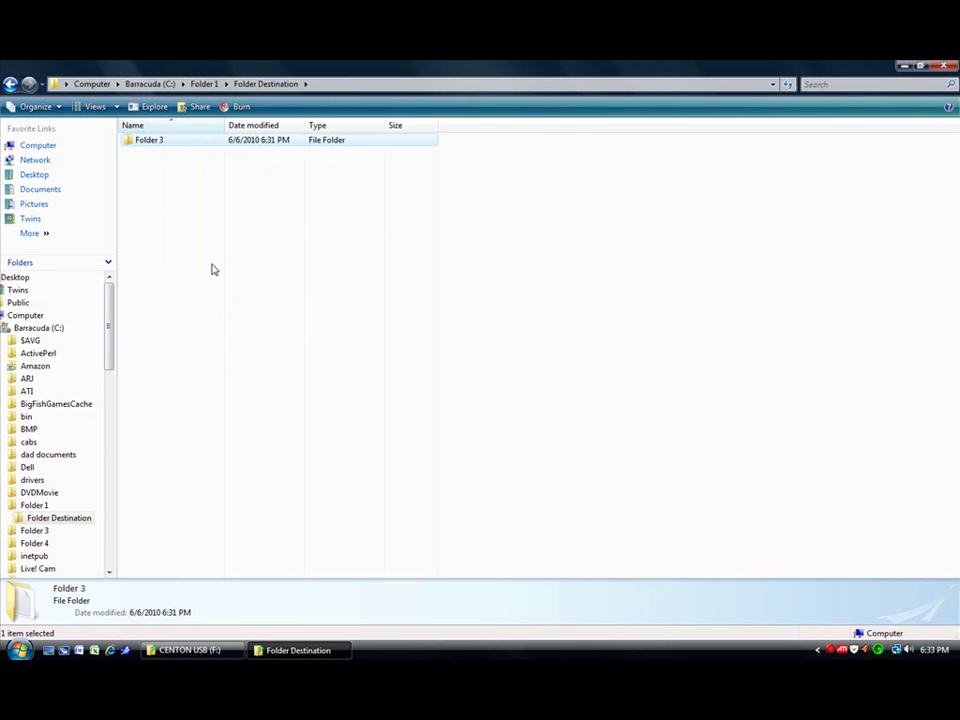
{"action": "left_click", "coordinate": [10, 84]}
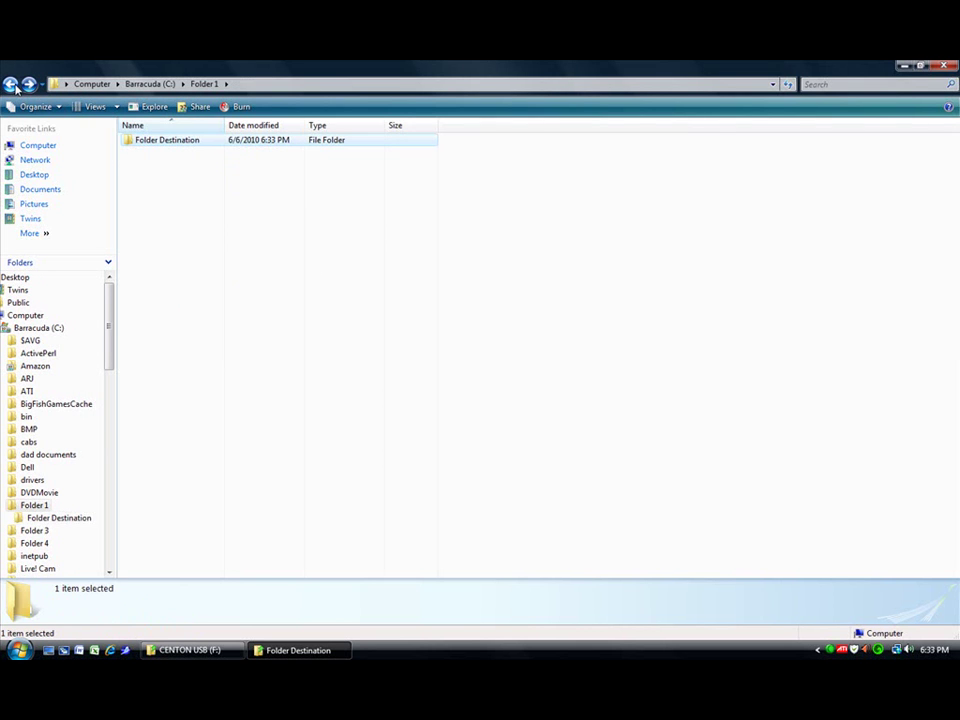
Move Folder 3 out of Folder Destination onto Folder 1 in the folder tree, and open Folder 1
{"action": "double_click", "coordinate": [172, 141]}
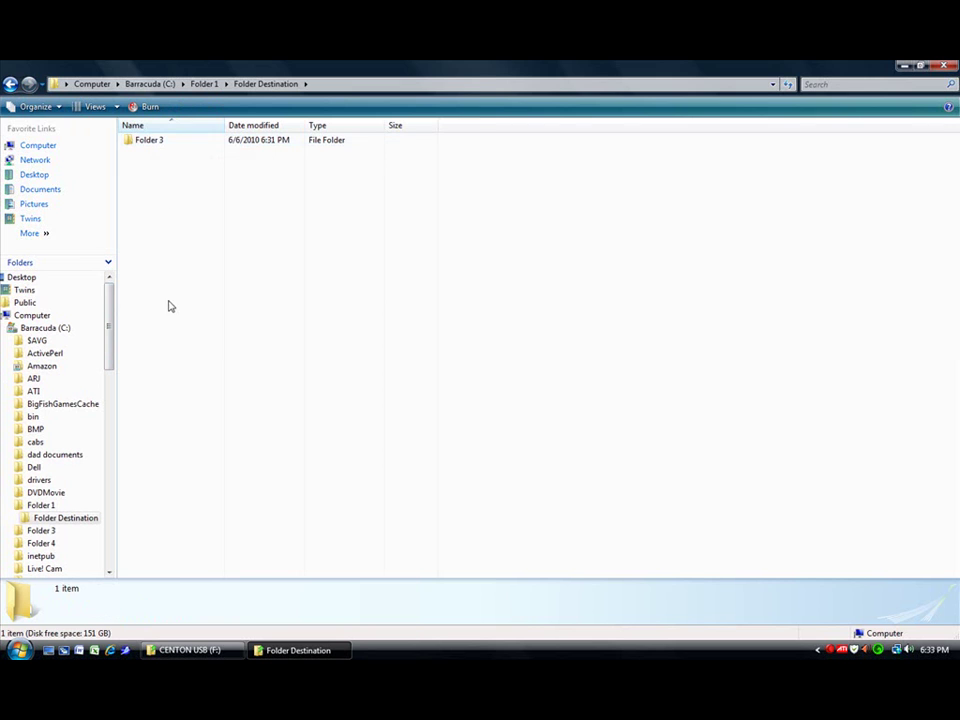
{"action": "left_click", "coordinate": [155, 143]}
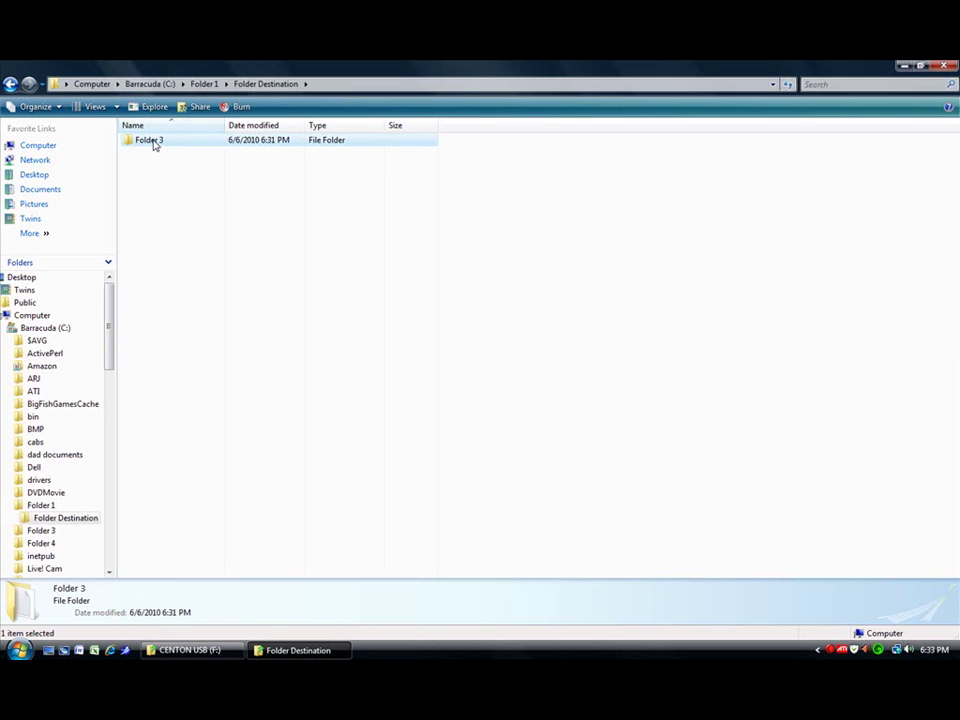
{"action": "left_click_drag", "start_coordinate": [155, 143], "coordinate": [46, 507]}
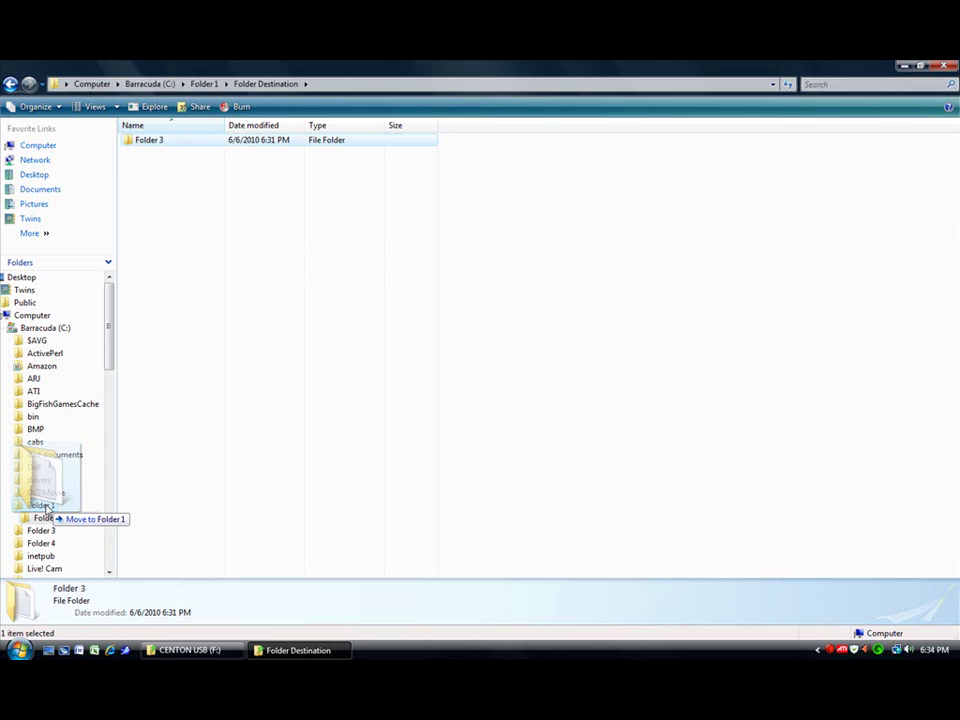
{"action": "left_click_drag", "start_coordinate": [46, 508], "coordinate": [47, 507]}
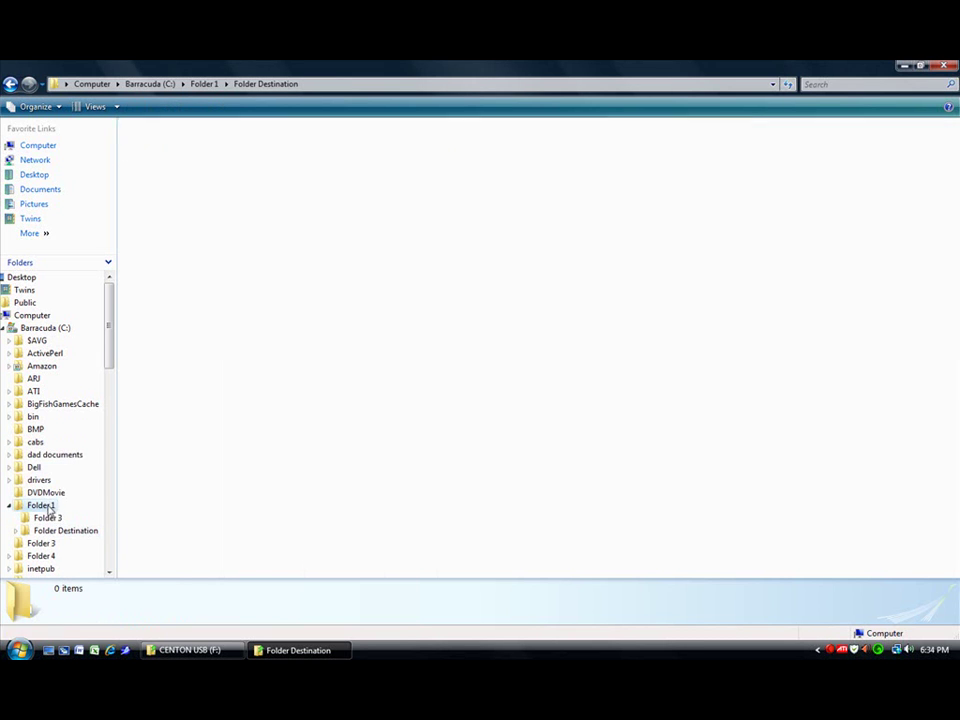
{"action": "left_click", "coordinate": [47, 508]}
Move Folder 3 directly onto Folder Destination within Folder 1, choosing the Move Here option
{"action": "left_click", "coordinate": [150, 142]}
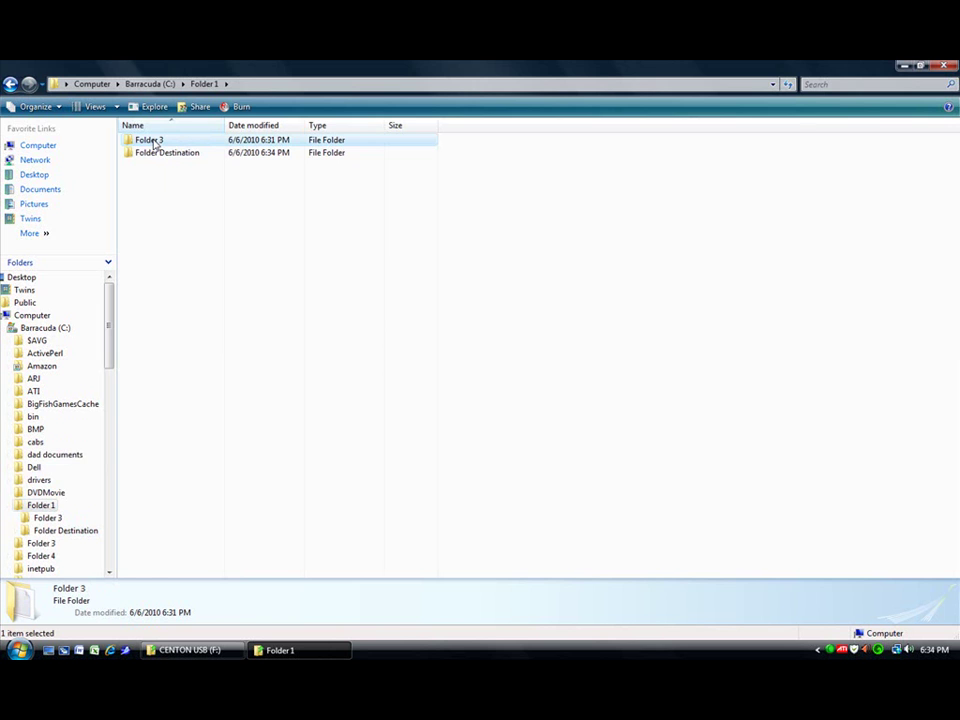
{"action": "left_click", "coordinate": [155, 143]}
{"action": "left_click", "coordinate": [195, 140]}
{"action": "left_click_drag", "start_coordinate": [160, 142], "coordinate": [193, 157]}
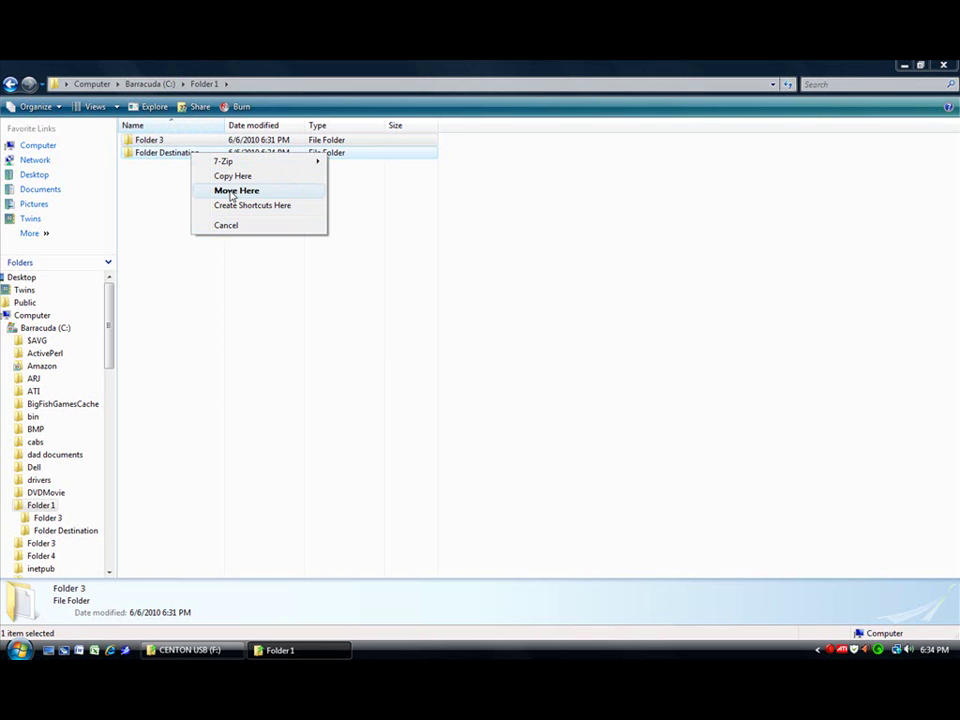
{"action": "left_click", "coordinate": [231, 192]}
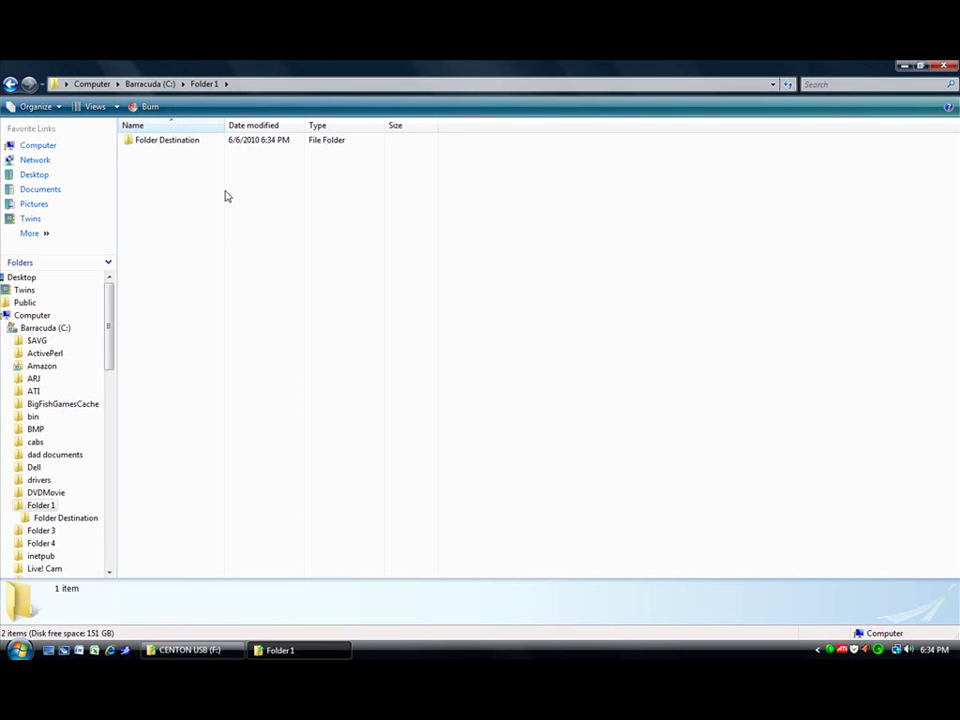
Restore the Explorer window to a smaller size and copy Folder Destination from Folder 1 to the desktop
{"action": "left_click", "coordinate": [919, 65]}
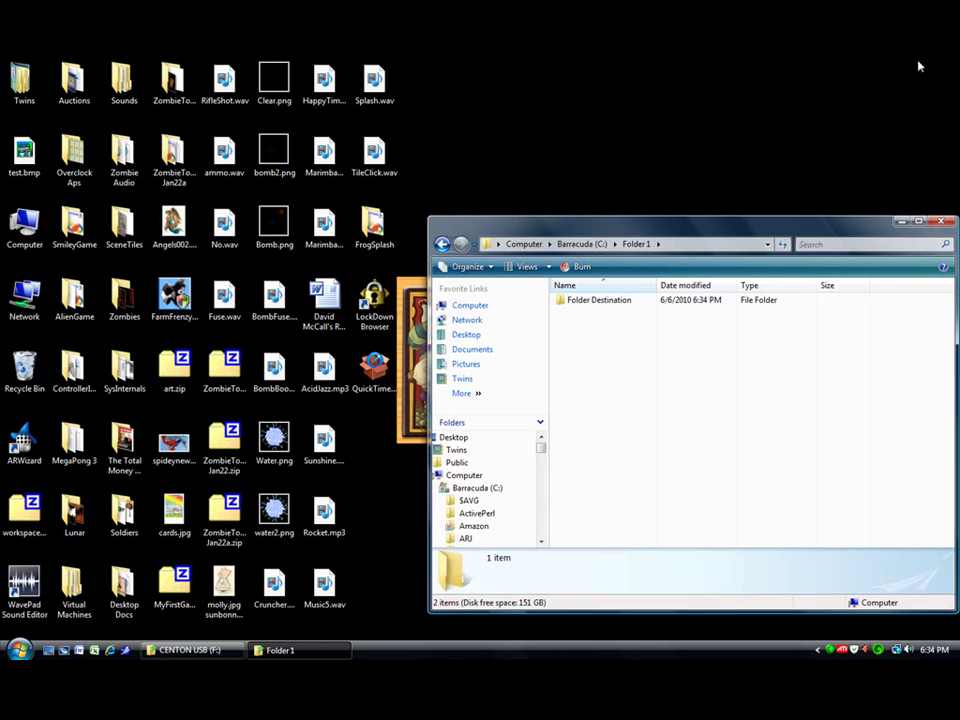
{"action": "left_click", "coordinate": [596, 304]}
{"action": "left_click_drag", "start_coordinate": [596, 306], "coordinate": [602, 343]}
{"action": "left_click", "coordinate": [651, 362]}
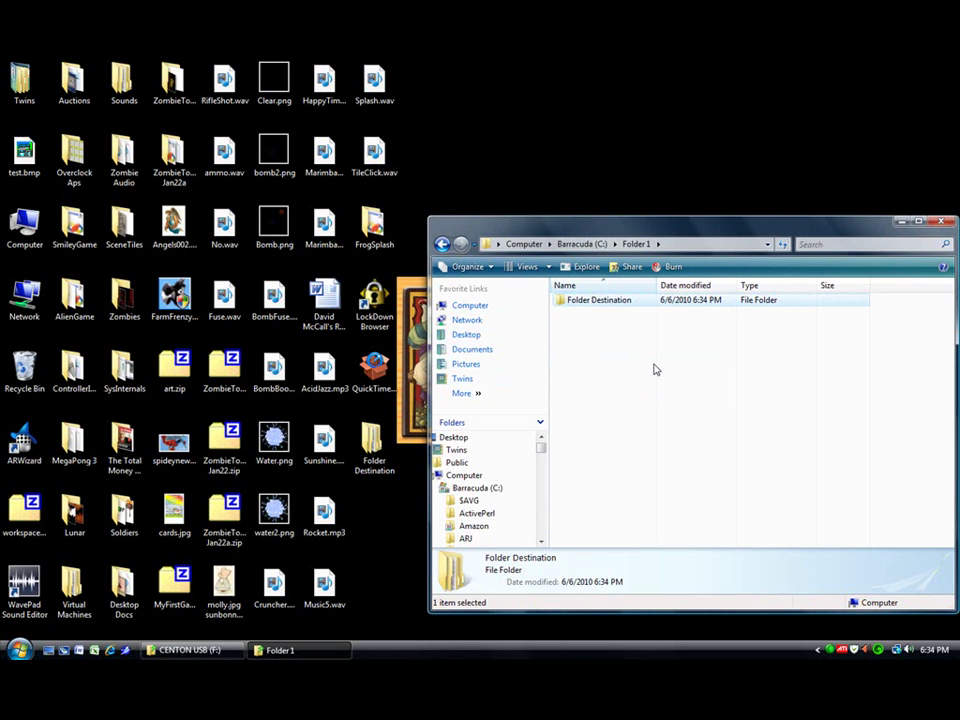
Cut Folder Destination from Folder 1 and paste it into the dad documents folder on the C: drive
{"action": "key", "text": "alt"}
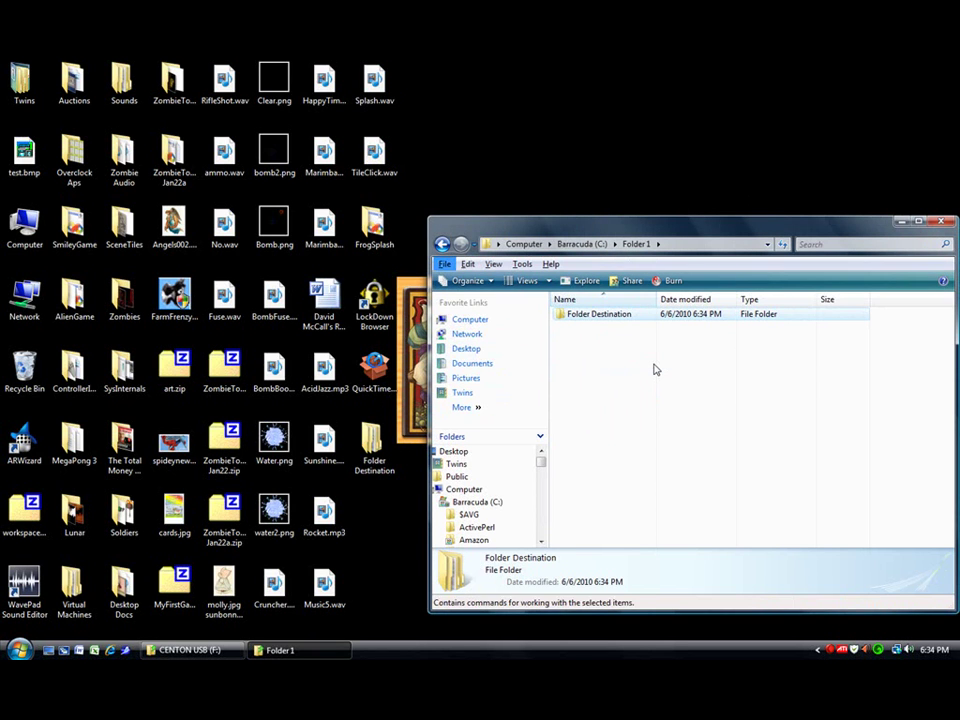
{"action": "left_click", "coordinate": [467, 264]}
{"action": "left_click", "coordinate": [514, 315]}
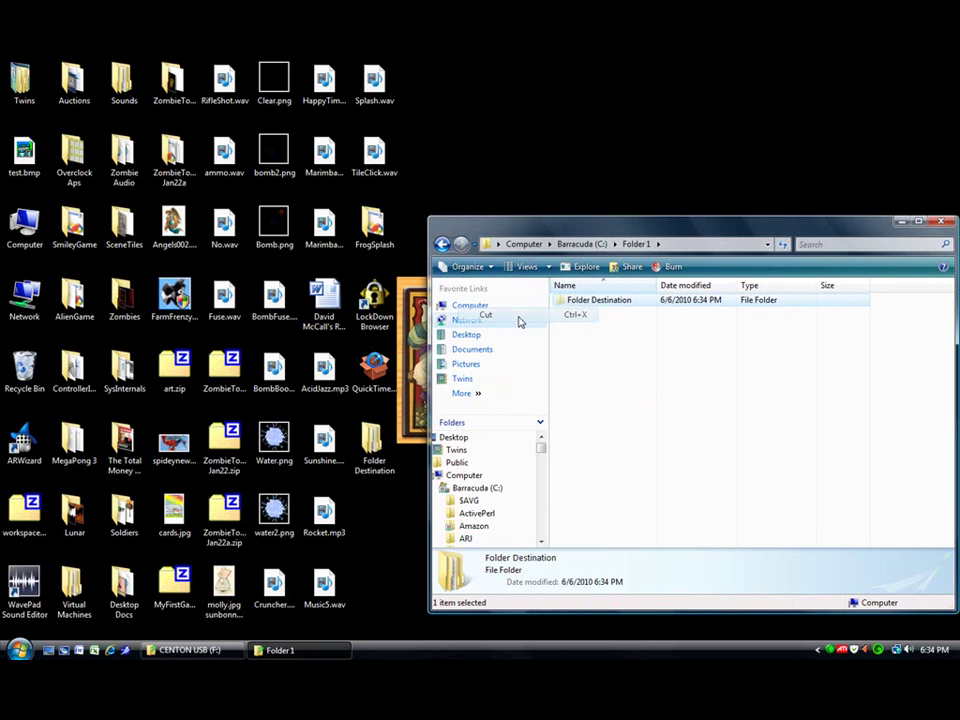
{"action": "scroll", "coordinate": [507, 470], "scroll_direction": "down", "scroll_amount": 5}
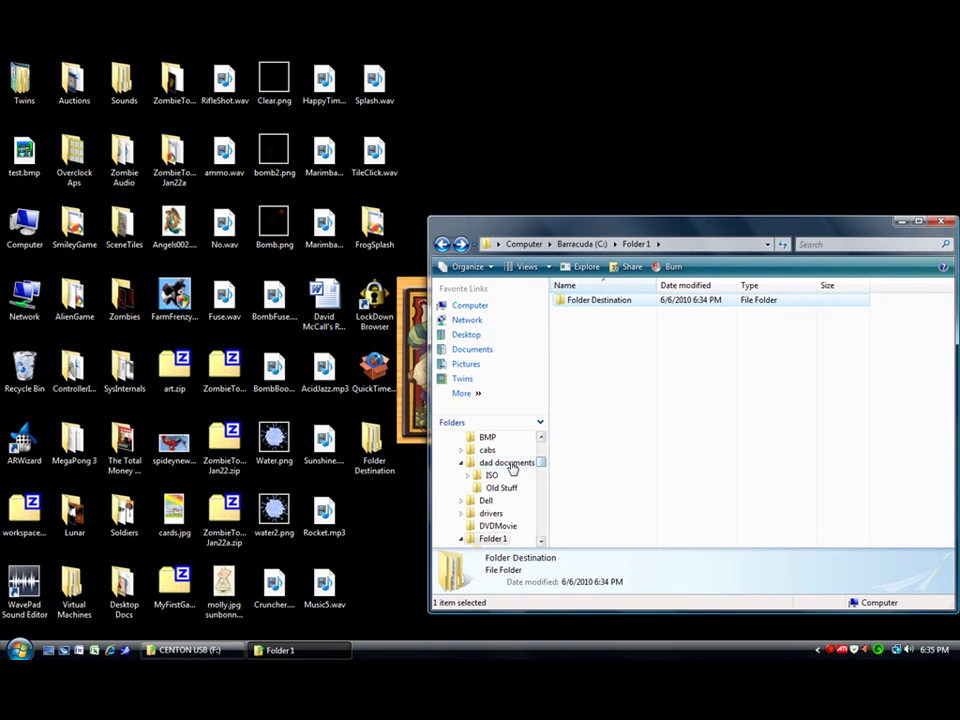
{"action": "left_click", "coordinate": [512, 464]}
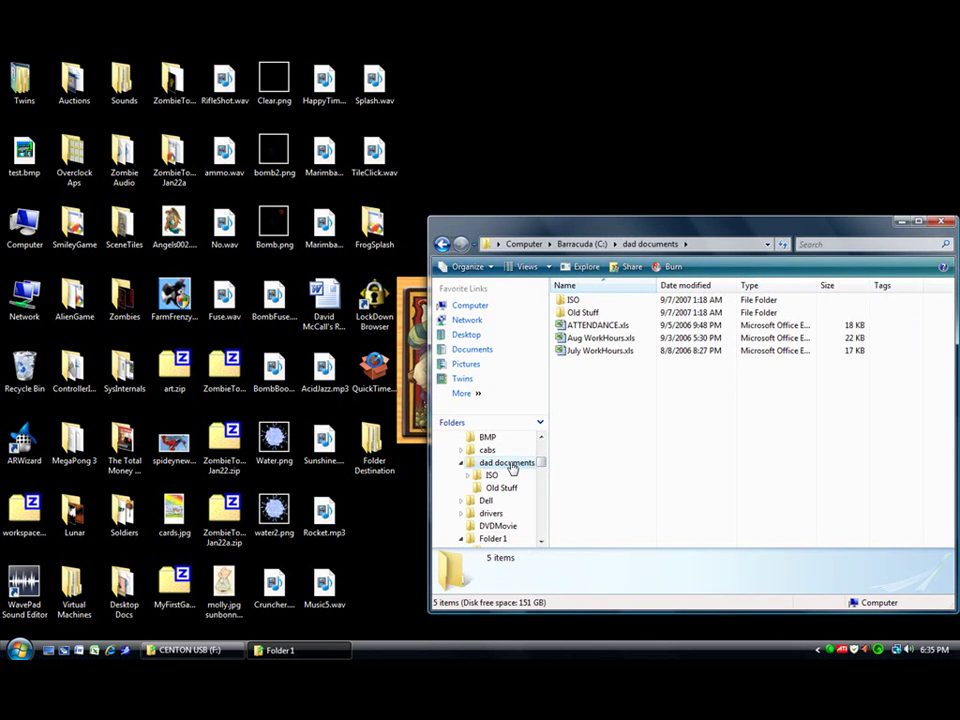
{"action": "key", "text": "alt"}
{"action": "left_click", "coordinate": [468, 264]}
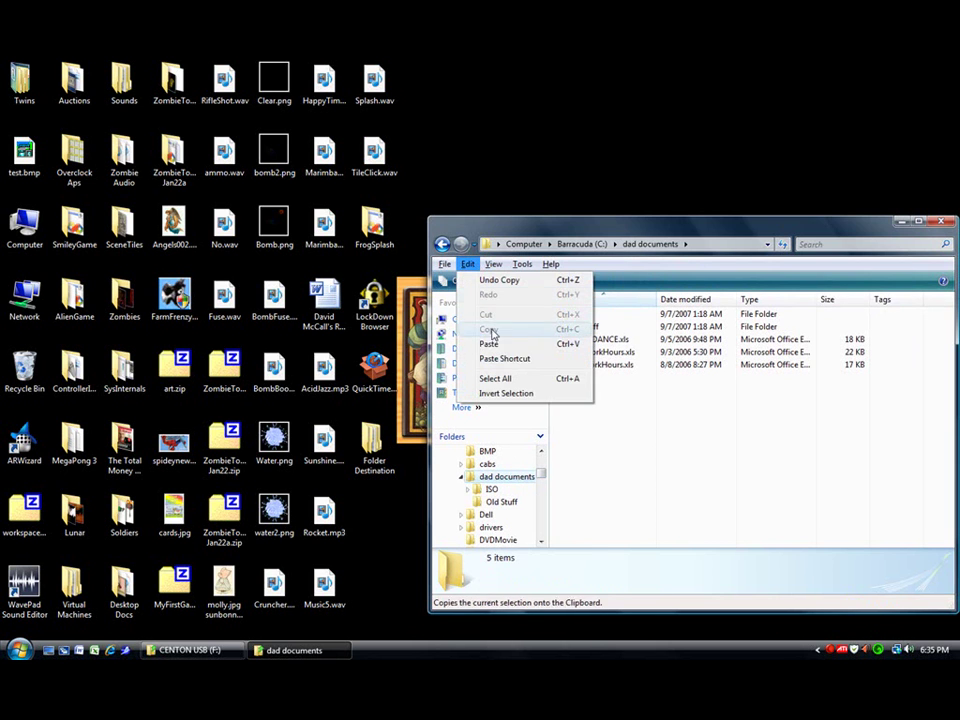
{"action": "left_click", "coordinate": [491, 343]}
Delete Folder Destination from dad documents to the Recycle Bin and close the Explorer window
{"action": "left_click", "coordinate": [598, 301]}
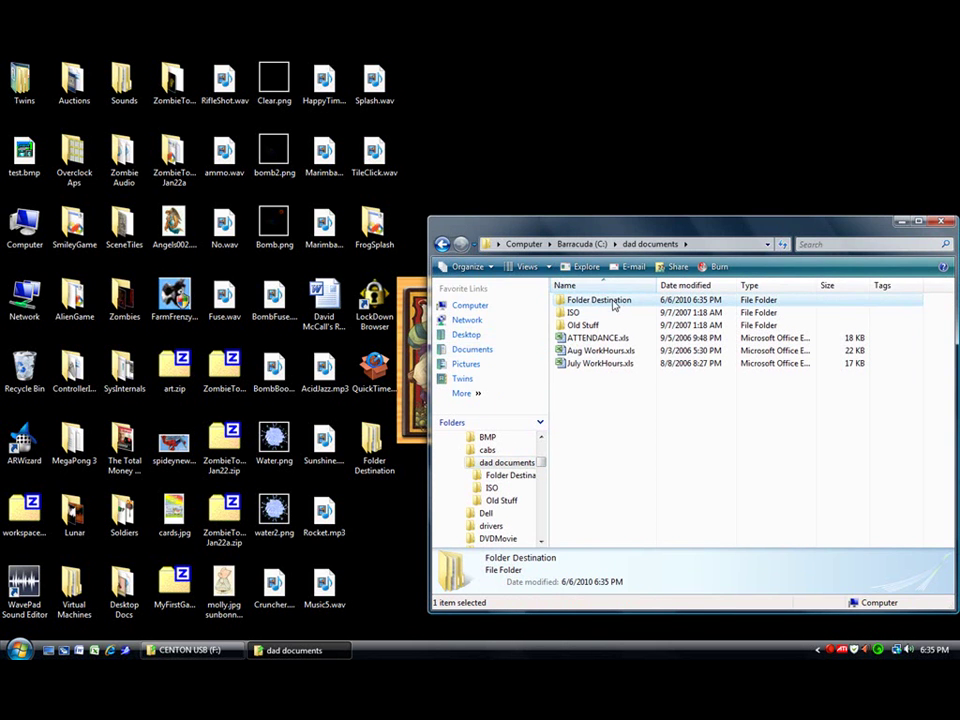
{"action": "key", "text": "Return"}
{"action": "key", "text": "Delete"}
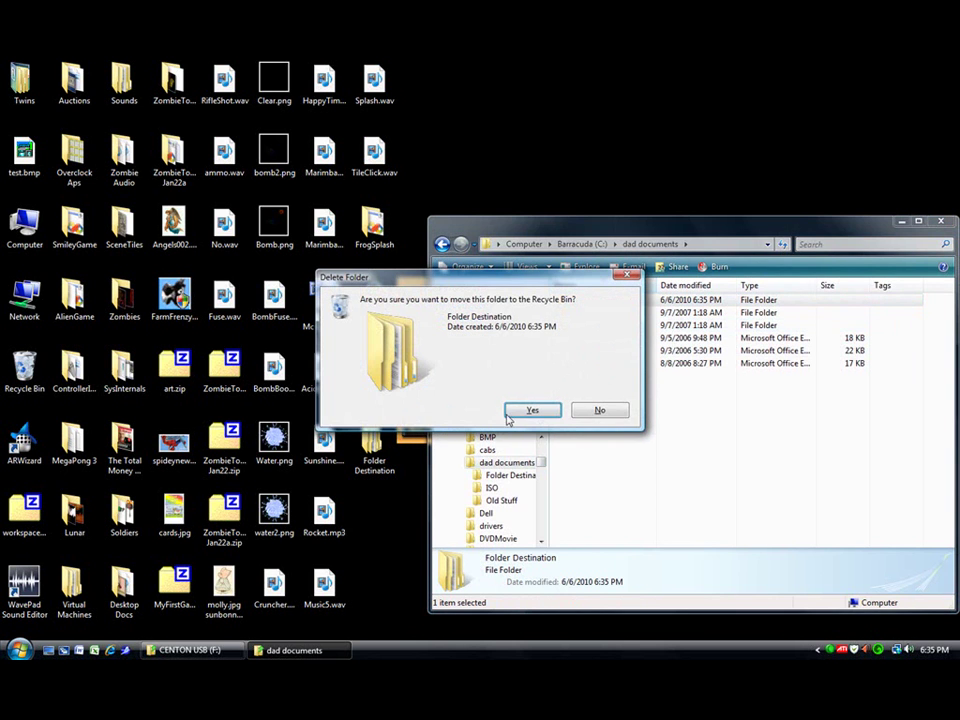
{"action": "left_click", "coordinate": [527, 410]}
{"action": "left_click", "coordinate": [941, 220]}
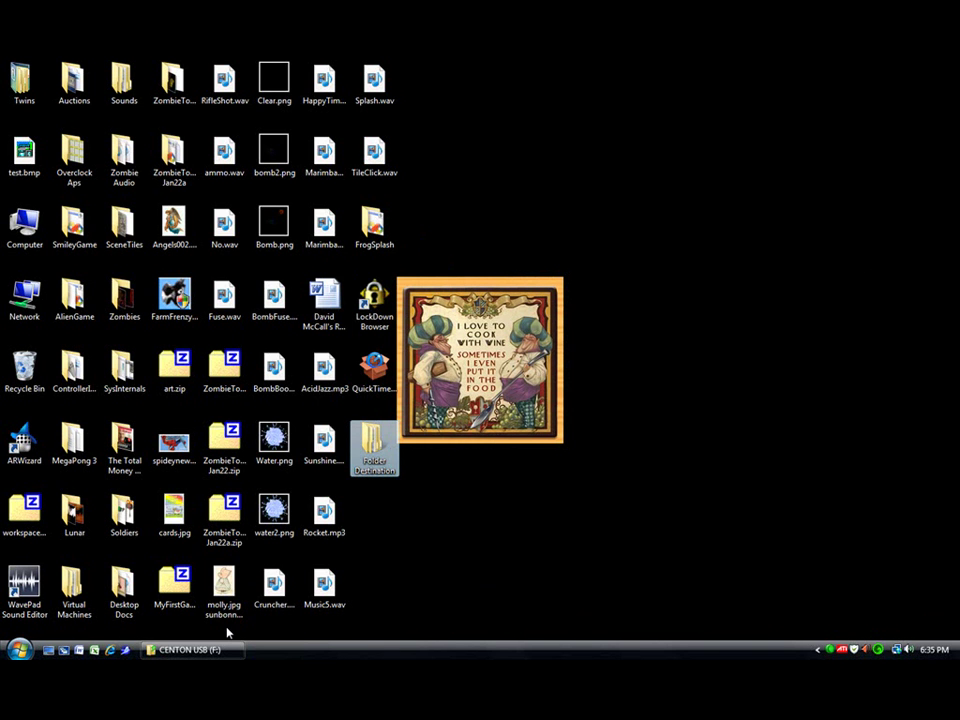
Bring up the CENTON USB (F:) window beside the desktop icons and copy Folder Destination from the desktop into it
{"action": "left_click", "coordinate": [208, 652]}
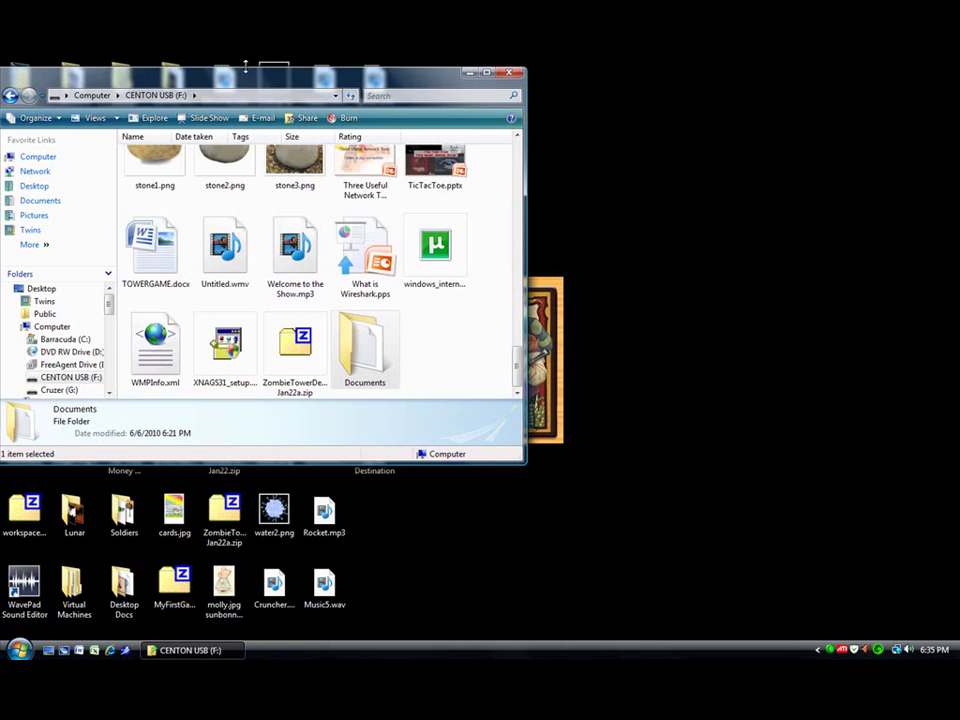
{"action": "left_click_drag", "start_coordinate": [244, 85], "coordinate": [671, 111]}
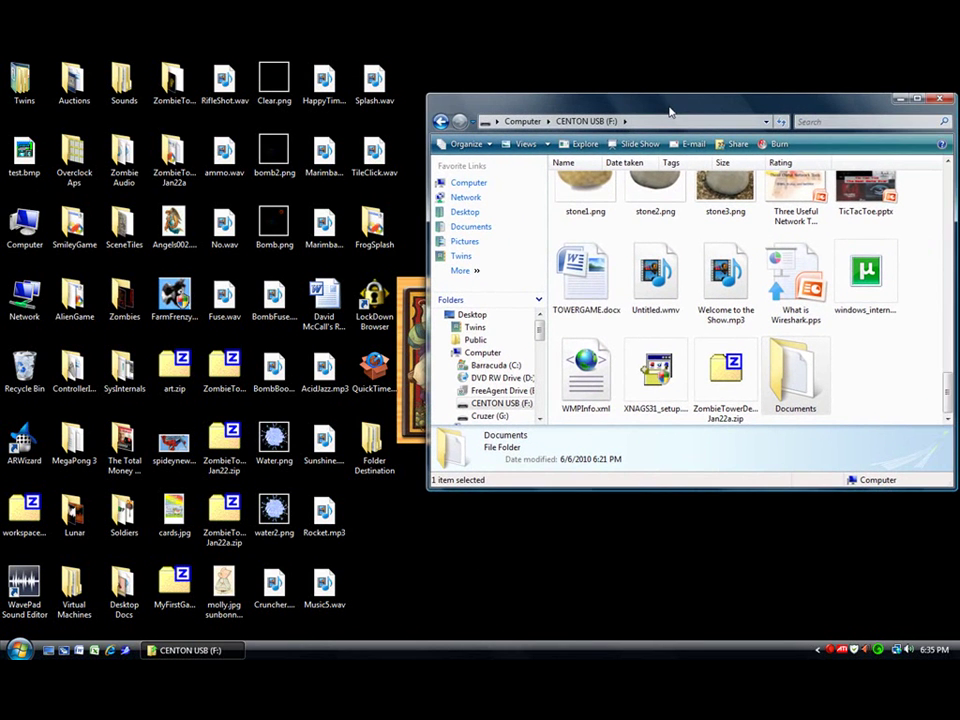
{"action": "left_click_drag", "start_coordinate": [372, 442], "coordinate": [843, 372]}
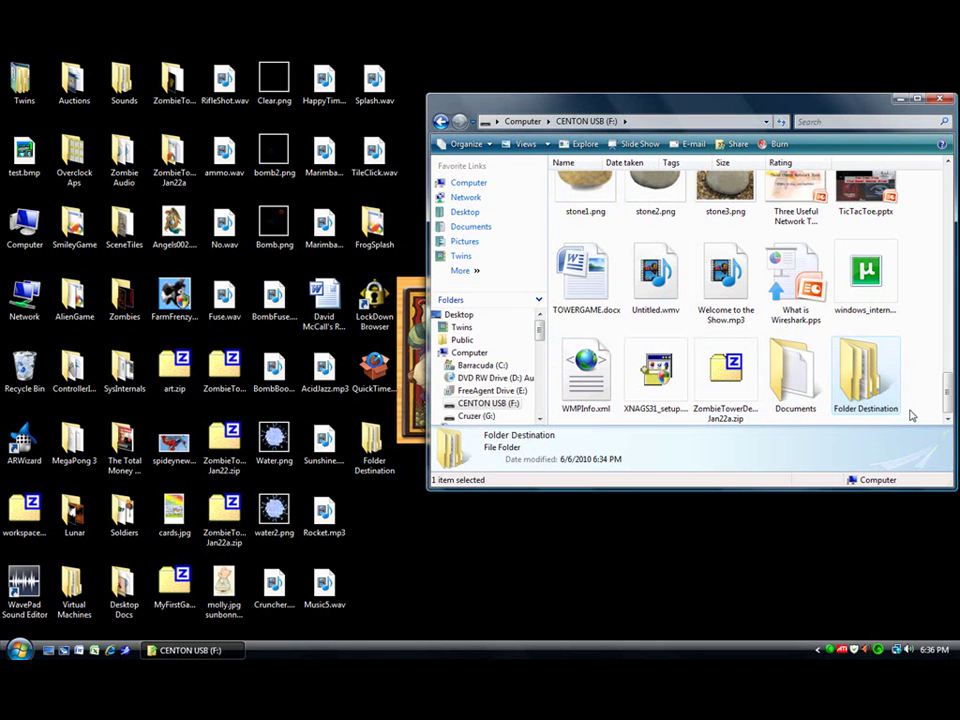
Delete Folder Destination from the USB drive and copy it there again from the desktop, choosing the Copy Here option
{"action": "key", "text": "Delete"}
{"action": "left_click", "coordinate": [550, 406]}
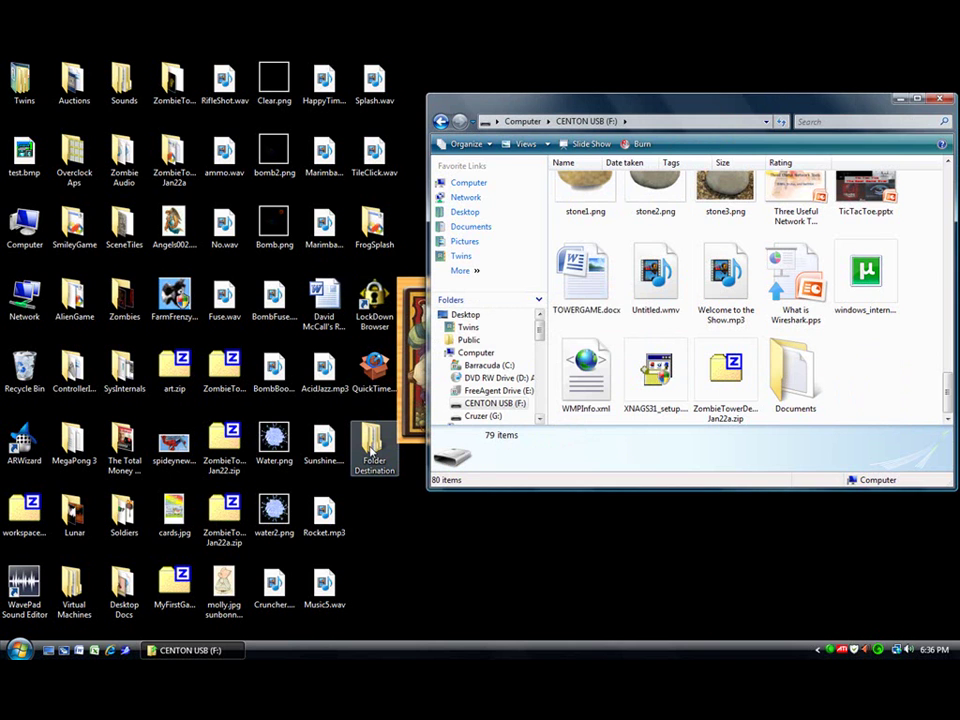
{"action": "left_click_drag", "start_coordinate": [372, 442], "coordinate": [851, 364]}
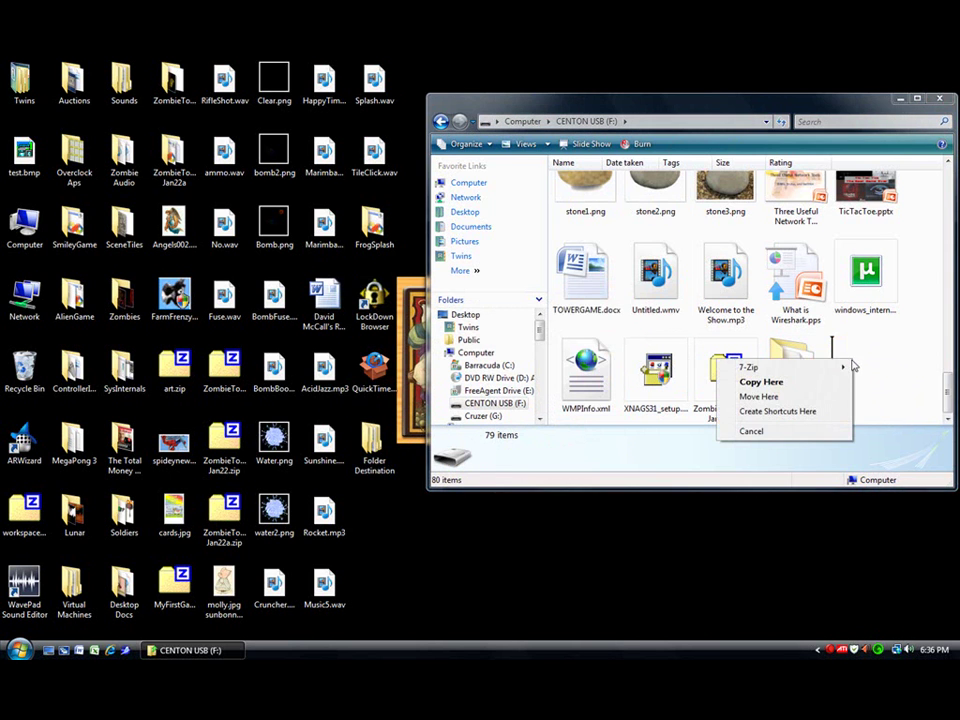
{"action": "left_click", "coordinate": [797, 382]}
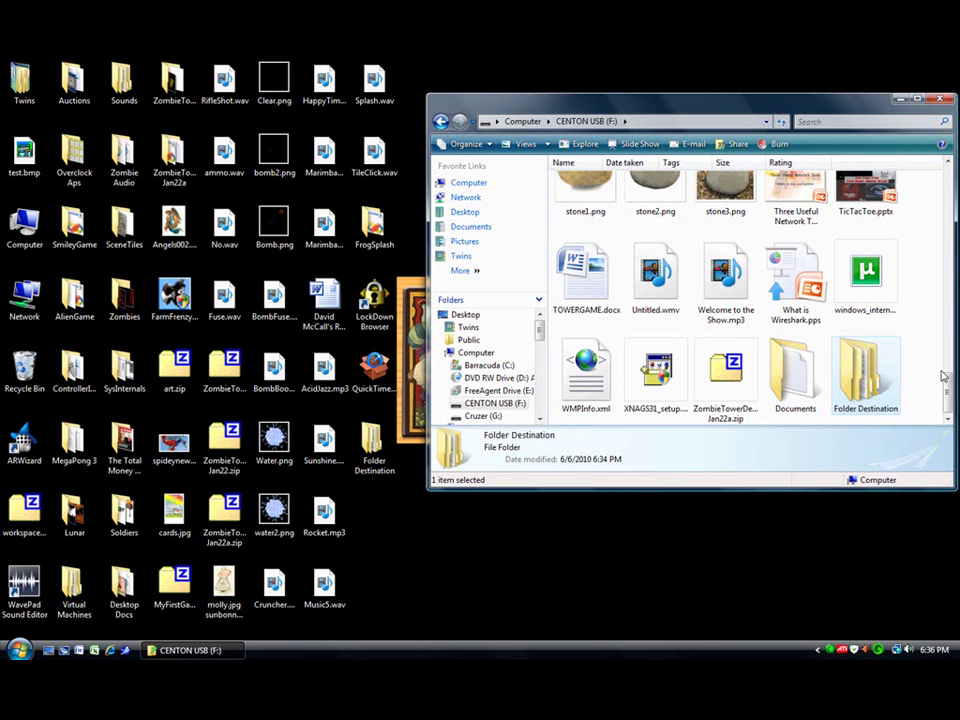
Maximize the CENTON USB (F:) window and rename its Folder Destination as Newly Named Folder directly on the label
{"action": "left_click", "coordinate": [877, 420]}
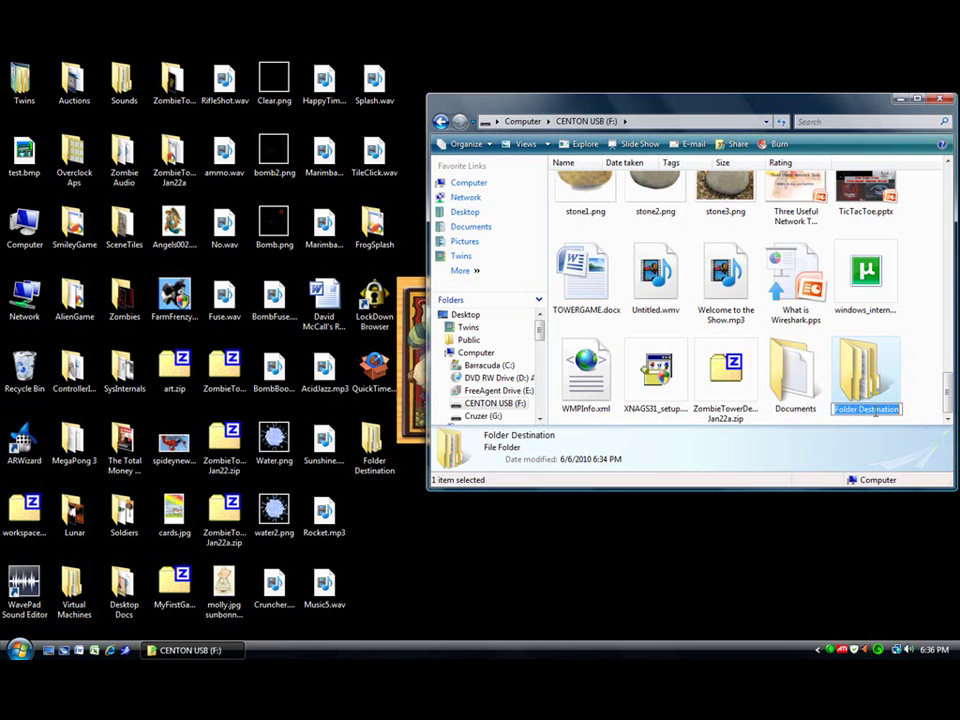
{"action": "left_click", "coordinate": [917, 98]}
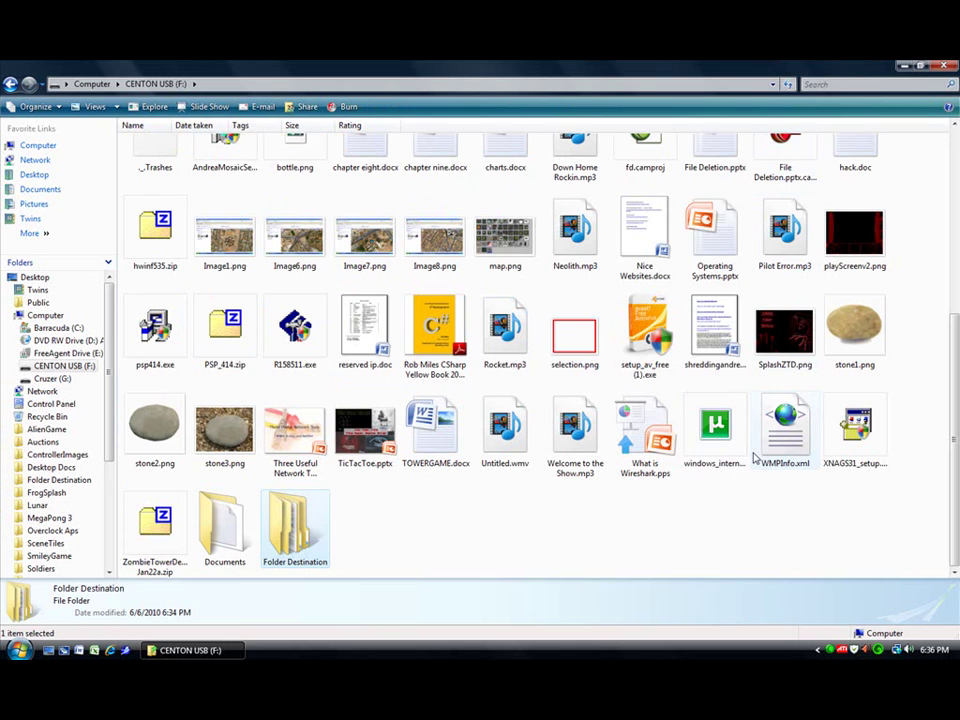
{"action": "left_click", "coordinate": [296, 562]}
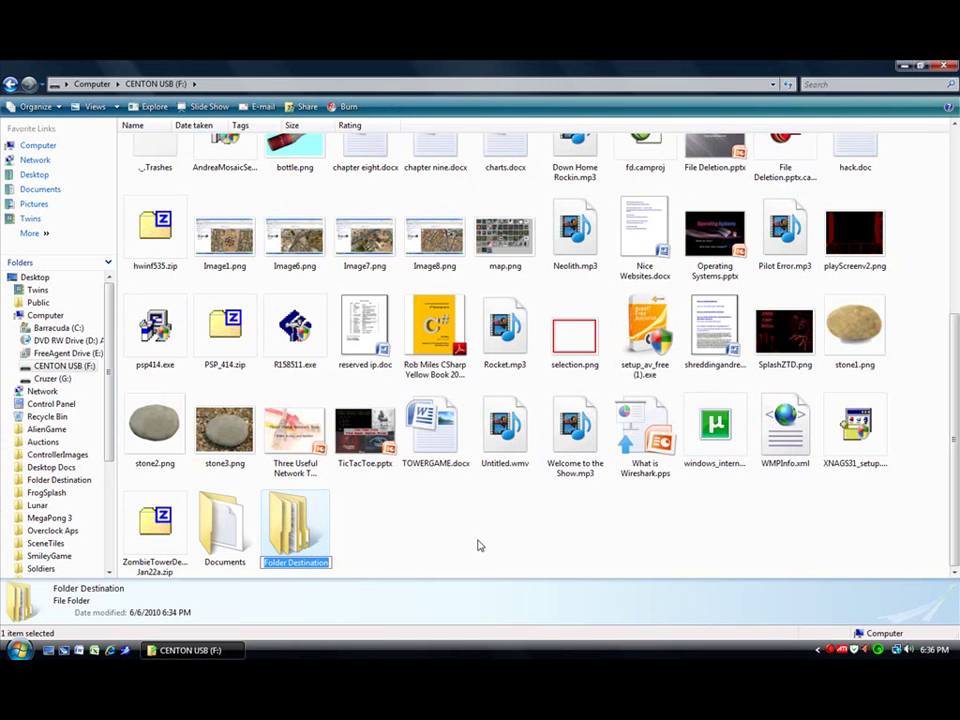
{"action": "type", "text": "F"}
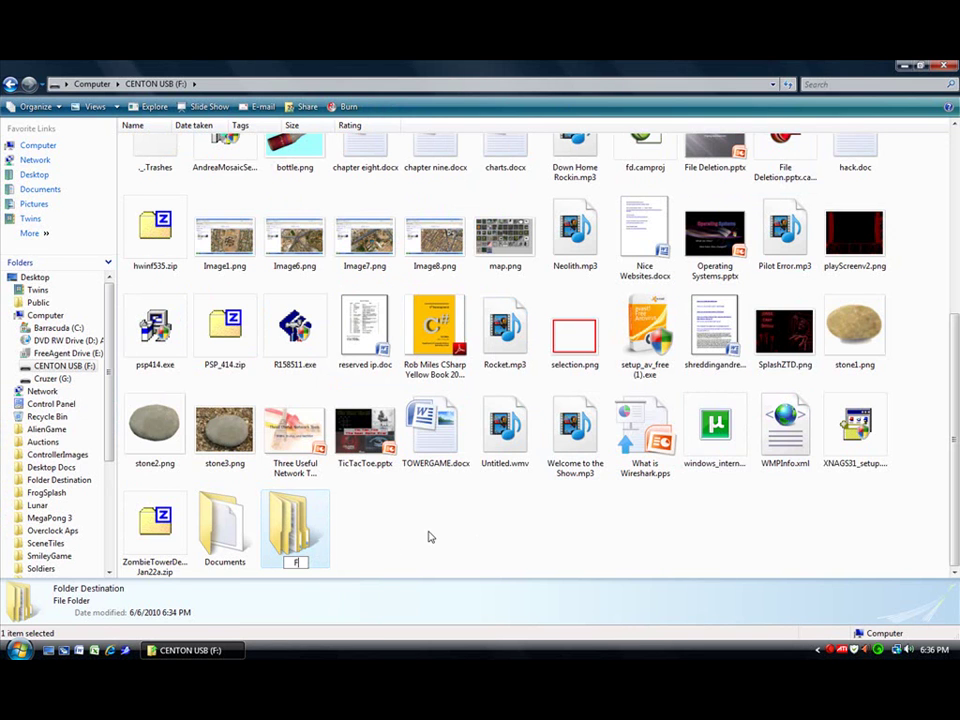
{"action": "type", "text": "ewly Named Folder"}
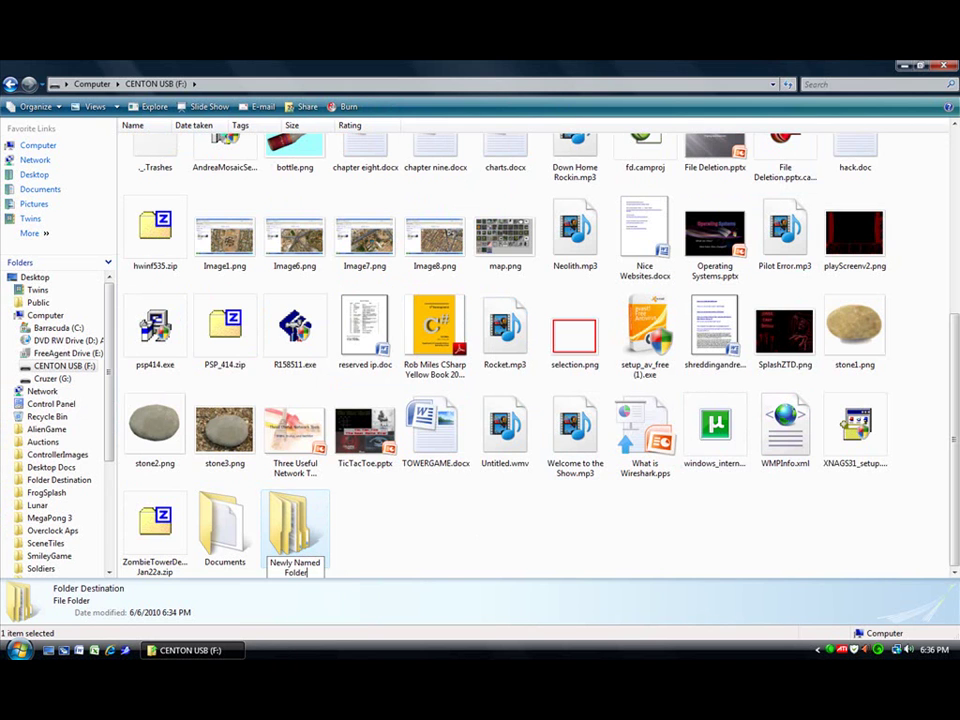
{"action": "key", "text": "Return"}
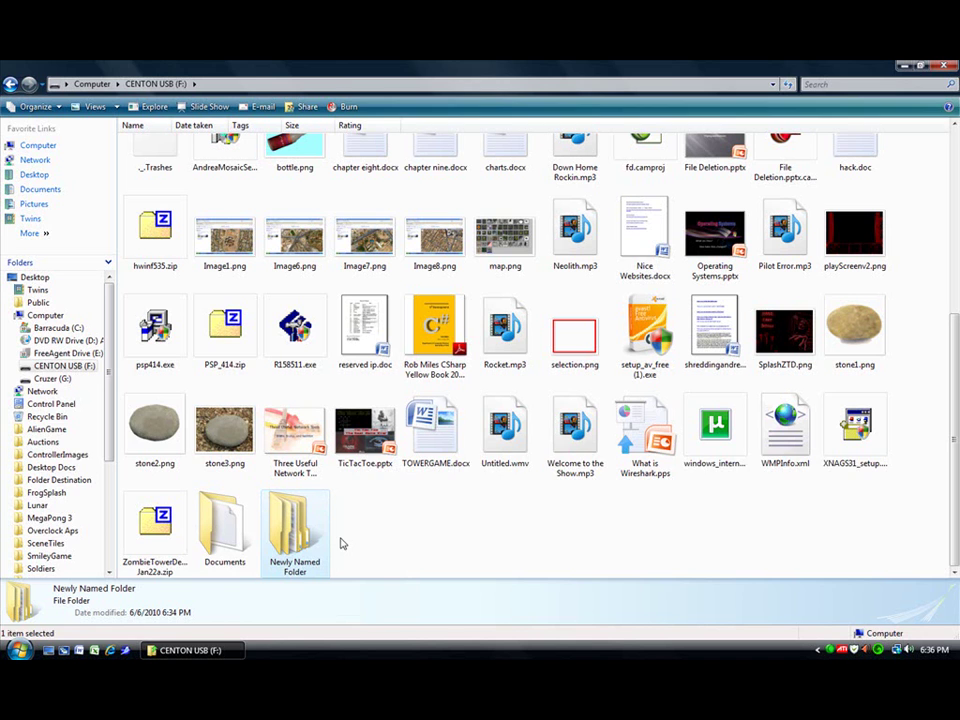
Rename Newly Named Folder on the USB drive as Renamed Folder
{"action": "key", "text": "alt"}
{"action": "left_click", "coordinate": [12, 104]}
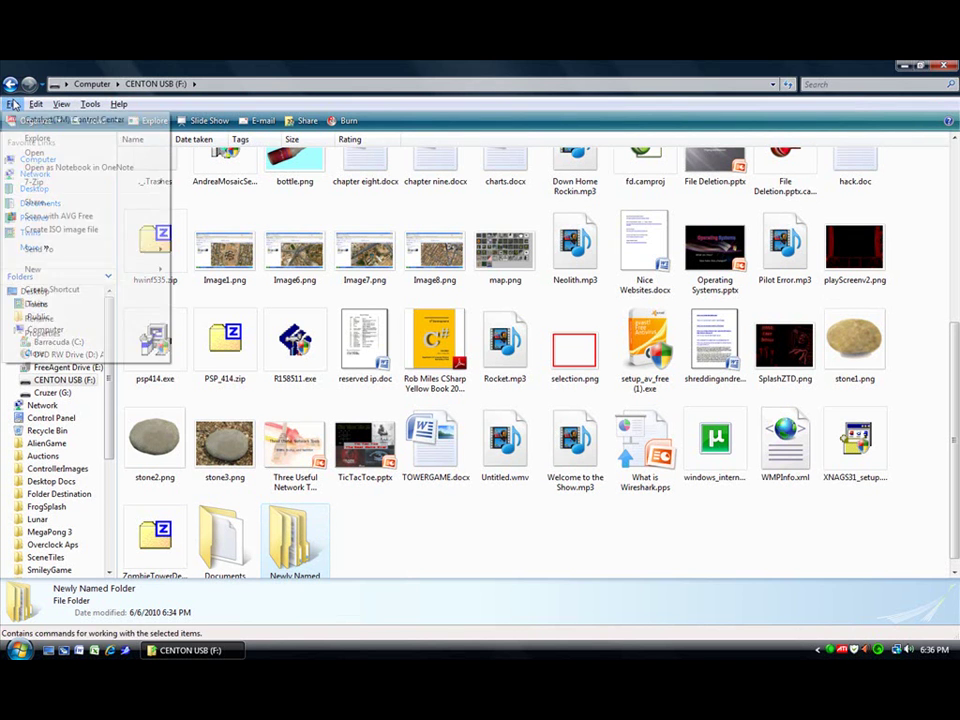
{"action": "left_click", "coordinate": [40, 318]}
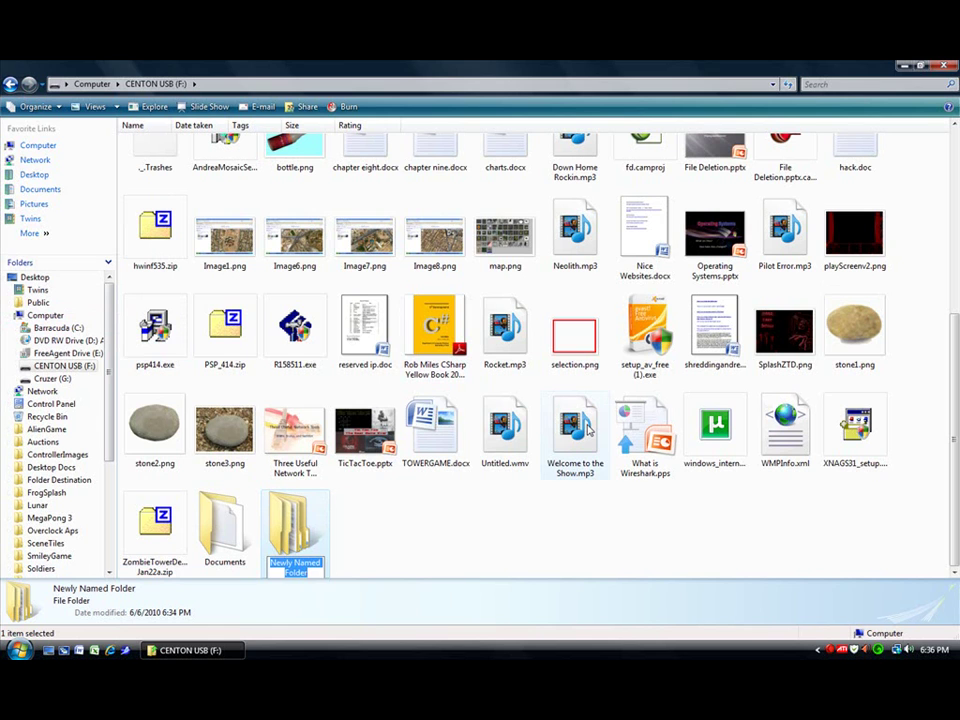
{"action": "type", "text": "Renamed"}
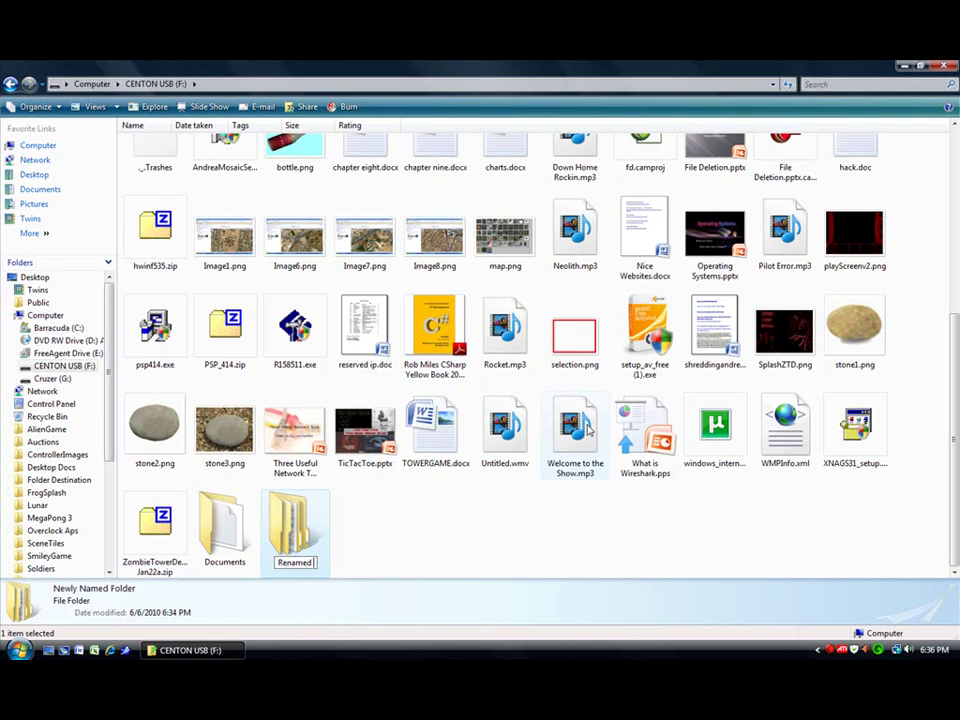
{"action": "type", "text": " Folder"}
{"action": "key", "text": "Return"}
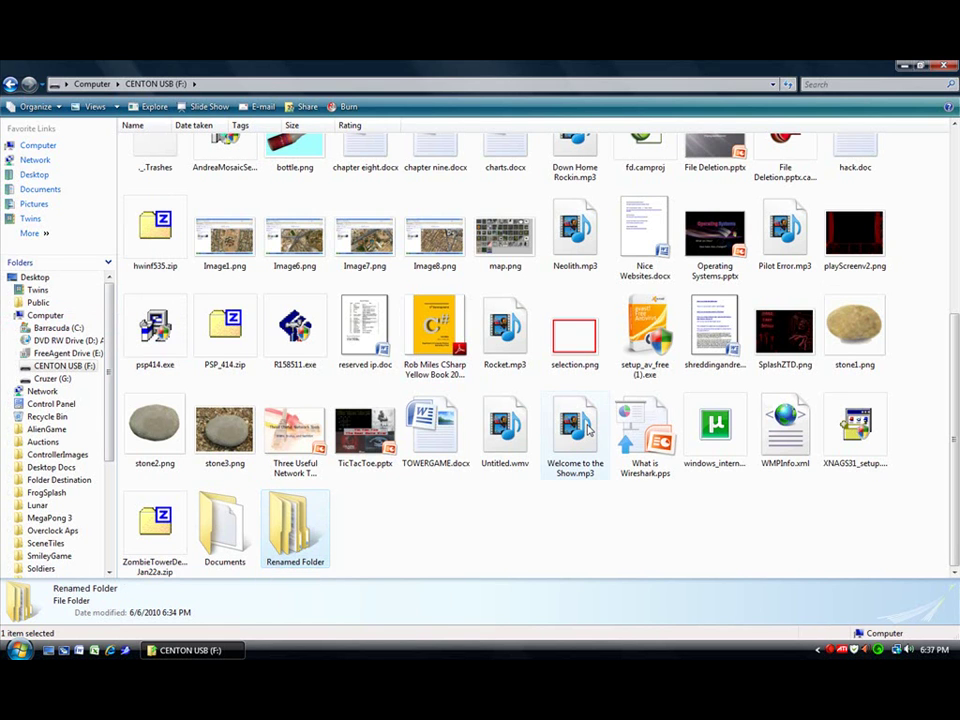
Rename Renamed Folder on the USB drive as Re-Renamed Folder
{"action": "right_click", "coordinate": [310, 541]}
{"action": "left_click", "coordinate": [350, 506]}
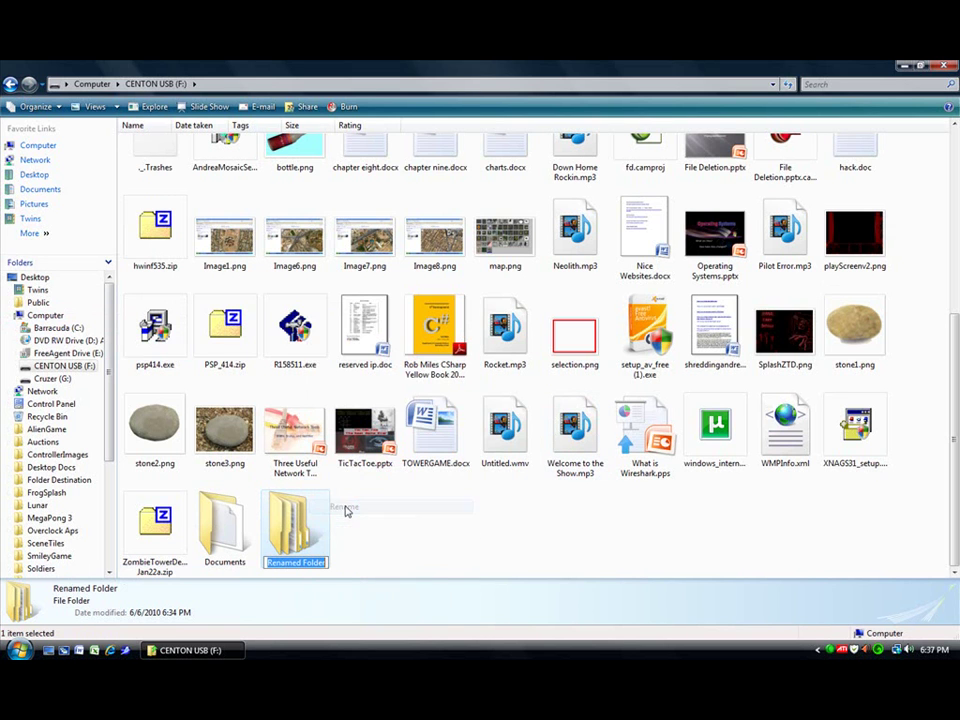
{"action": "type", "text": "Re"}
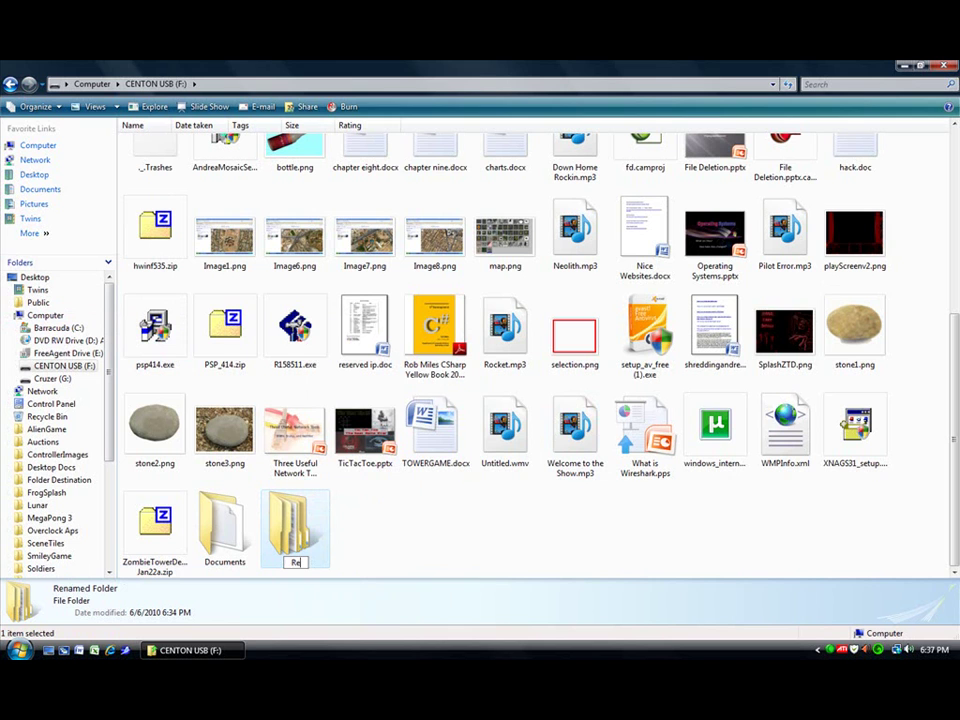
{"action": "type", "text": "-Renamed Folder"}
{"action": "key", "text": "Return"}
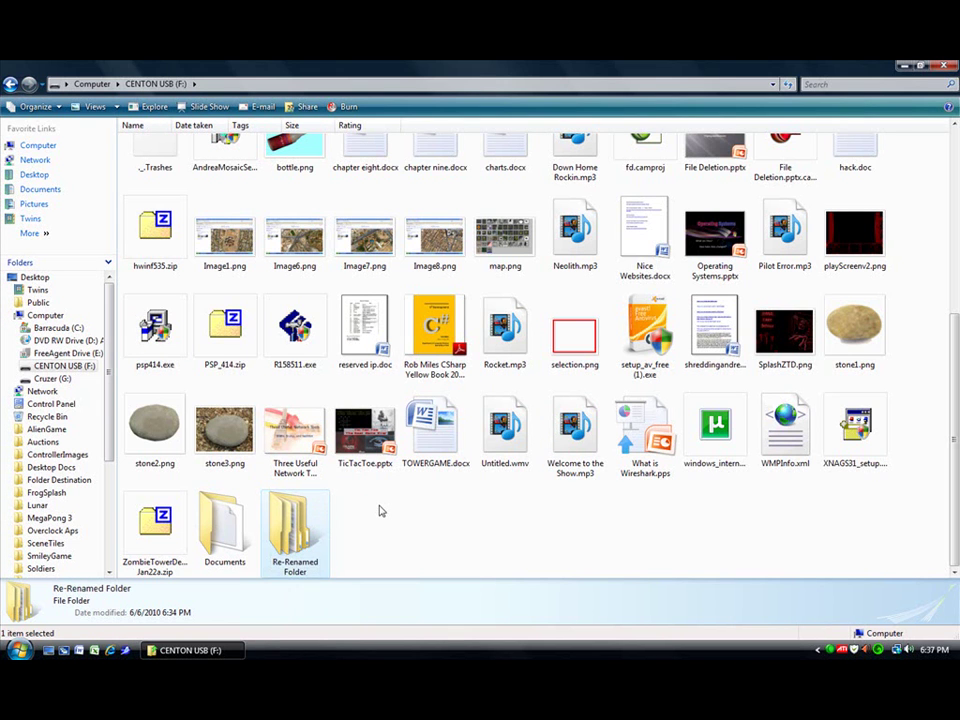
Open Folder 3 inside Re-Renamed Folder and rename My Document.txt as Ne Name.txt
{"action": "double_click", "coordinate": [279, 527]}
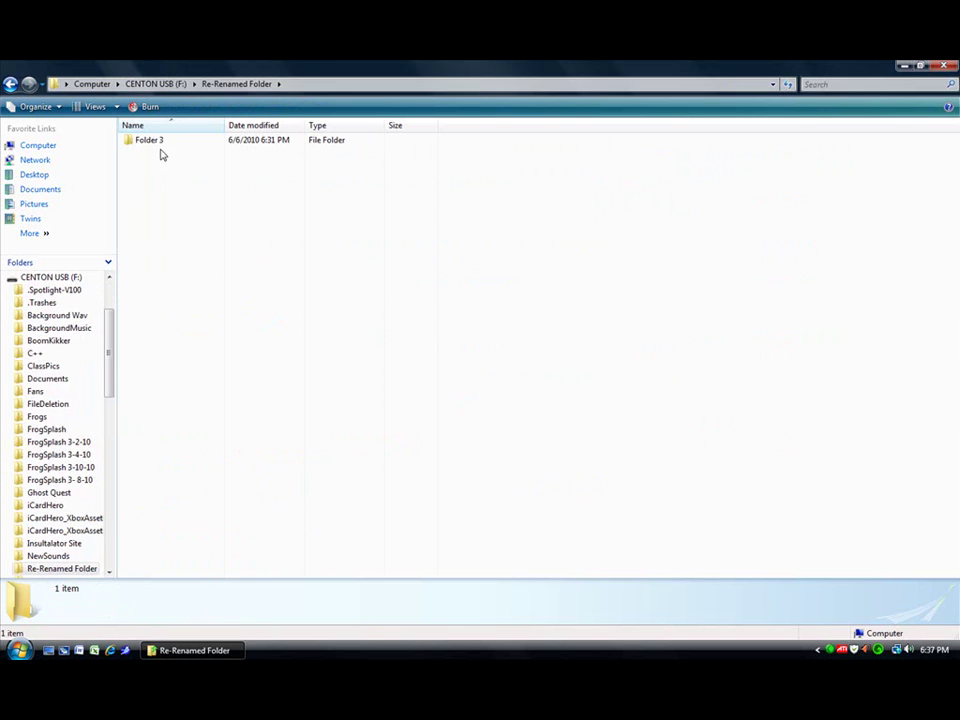
{"action": "double_click", "coordinate": [150, 139]}
{"action": "left_click", "coordinate": [156, 147]}
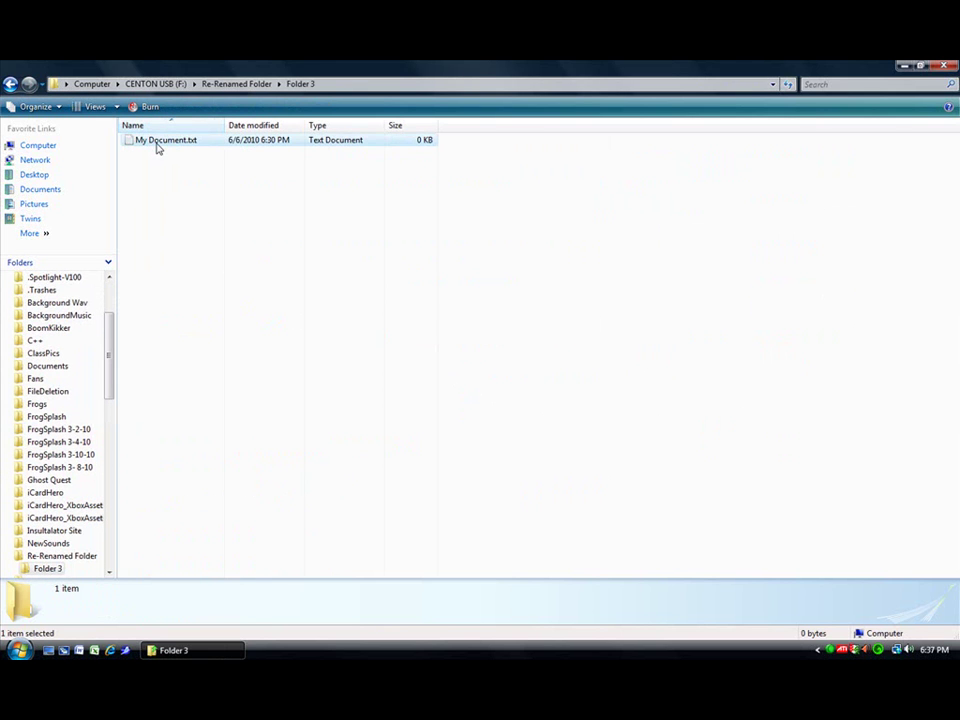
{"action": "right_click", "coordinate": [156, 147]}
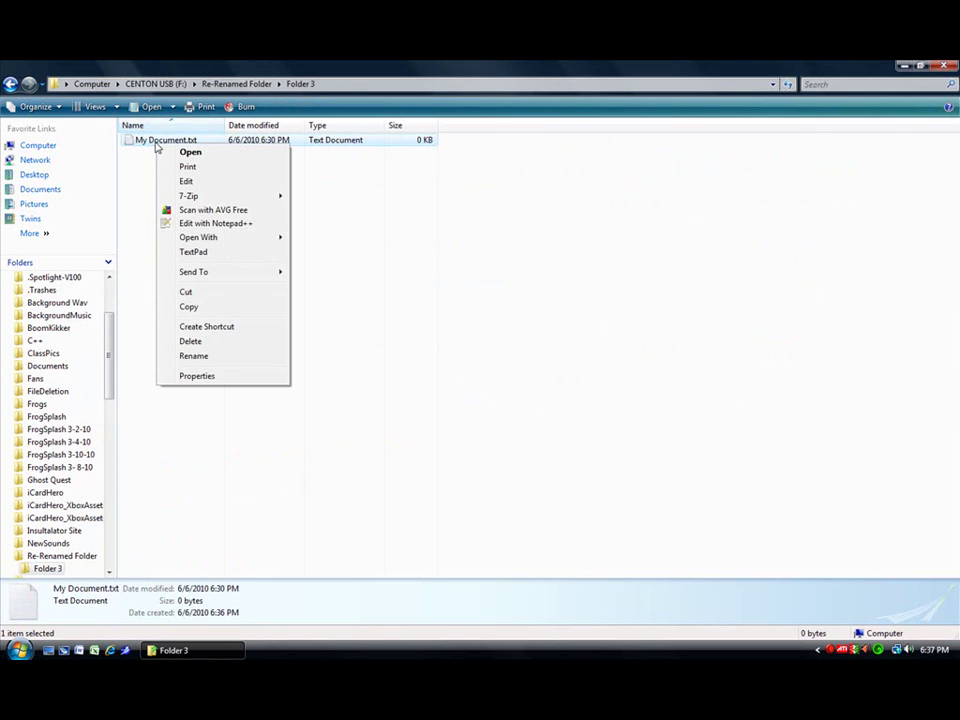
{"action": "left_click", "coordinate": [200, 356]}
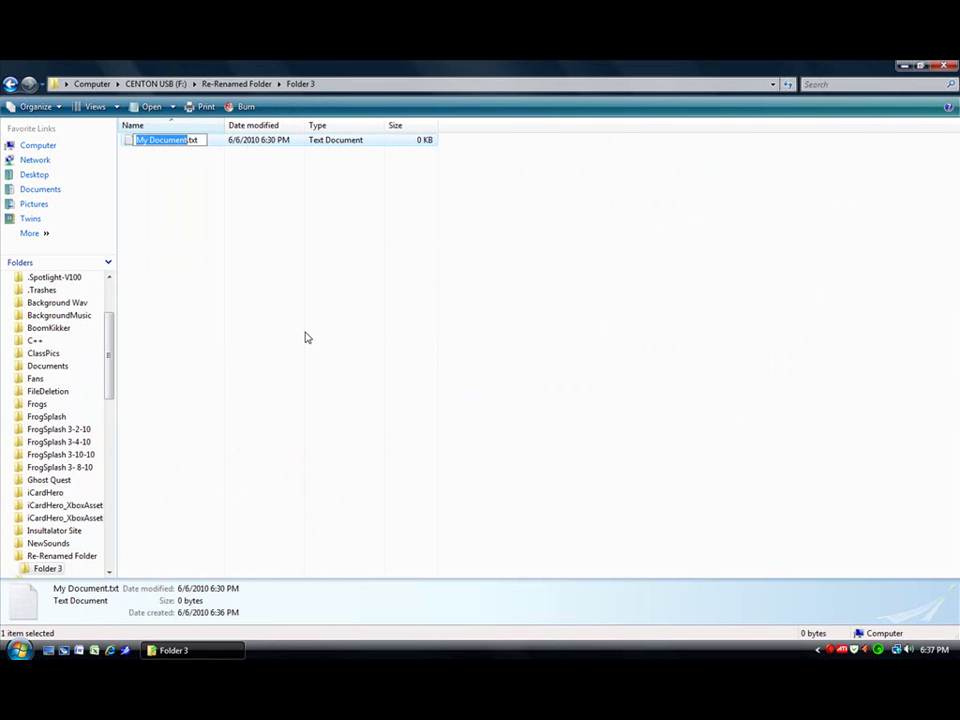
{"action": "type", "text": "Ne Name"}
{"action": "key", "text": "Return"}
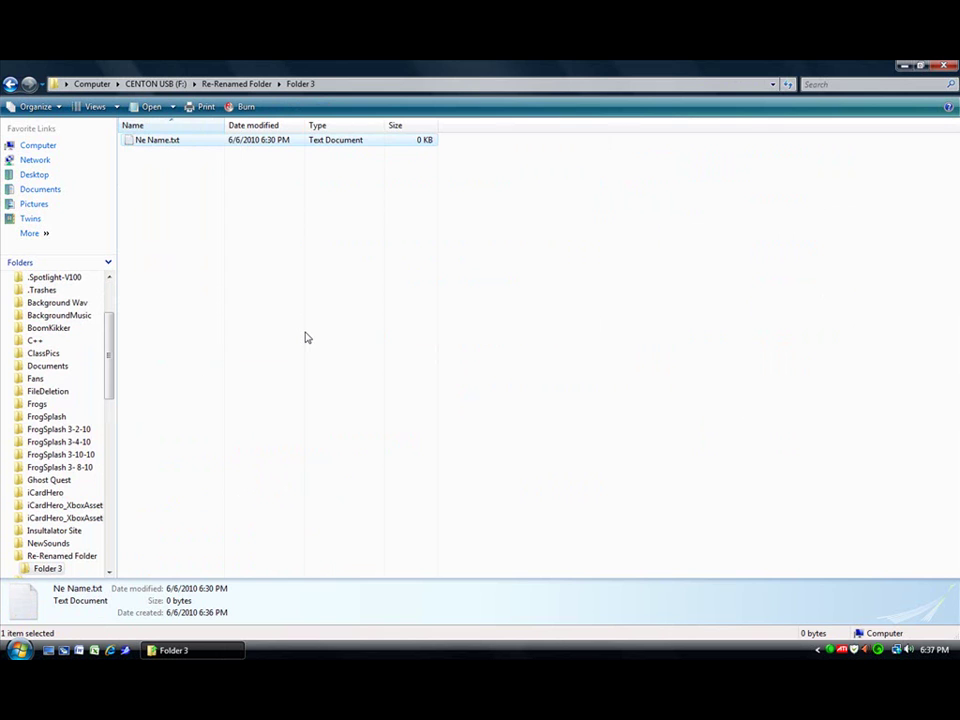
Correct the text file's name in Folder 3 to New Name.txt by editing its label directly
{"action": "left_click", "coordinate": [144, 145]}
{"action": "left_click", "coordinate": [141, 140]}
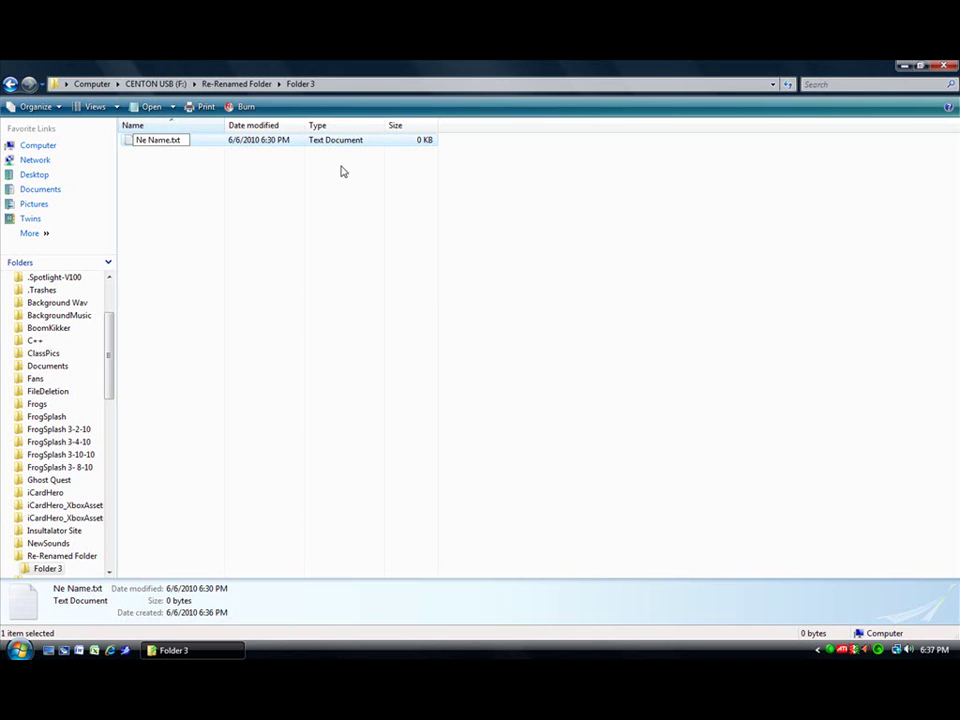
{"action": "type", "text": "w"}
{"action": "key", "text": "Return"}
Rename the text file in Folder 3 as New Name Documents.txt and widen the Name column to fit the full name
{"action": "key", "text": "alt"}
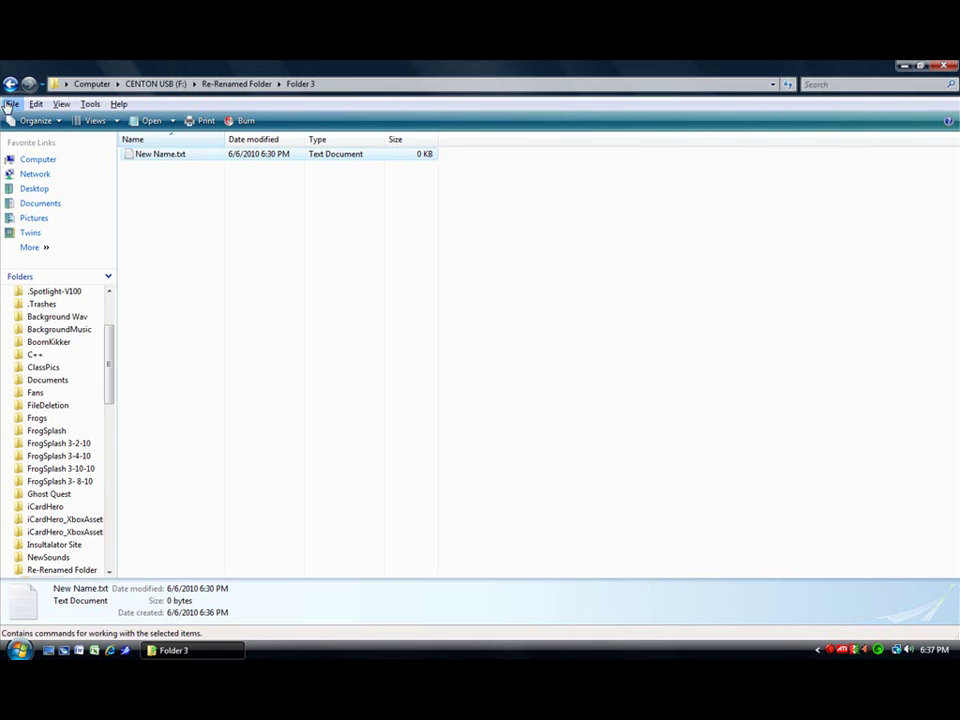
{"action": "left_click", "coordinate": [12, 104]}
{"action": "left_click", "coordinate": [45, 328]}
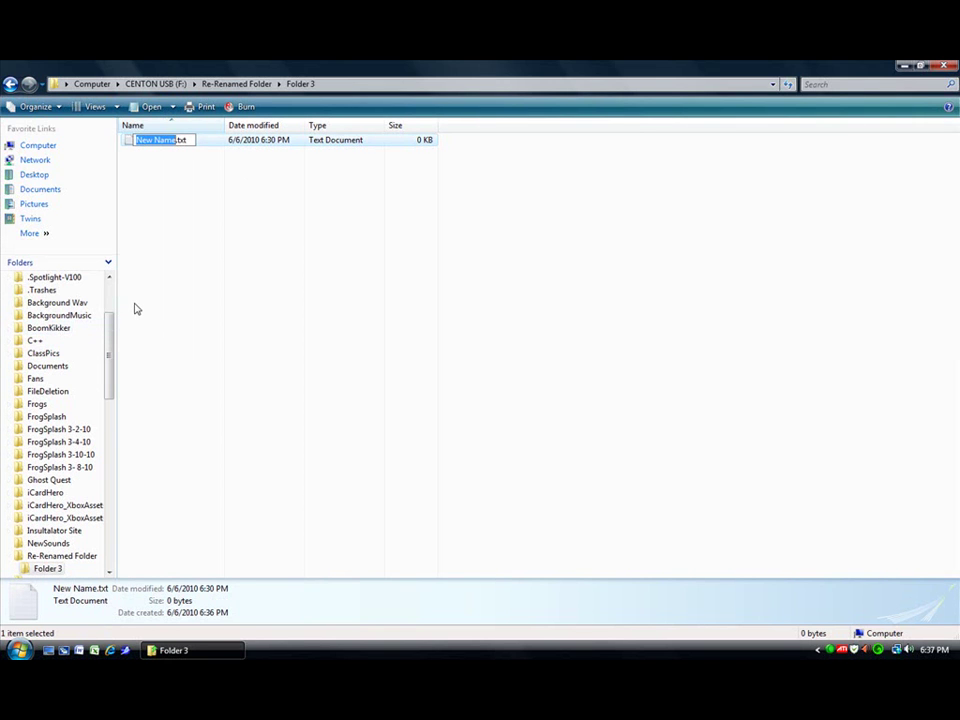
{"action": "type", "text": "New"}
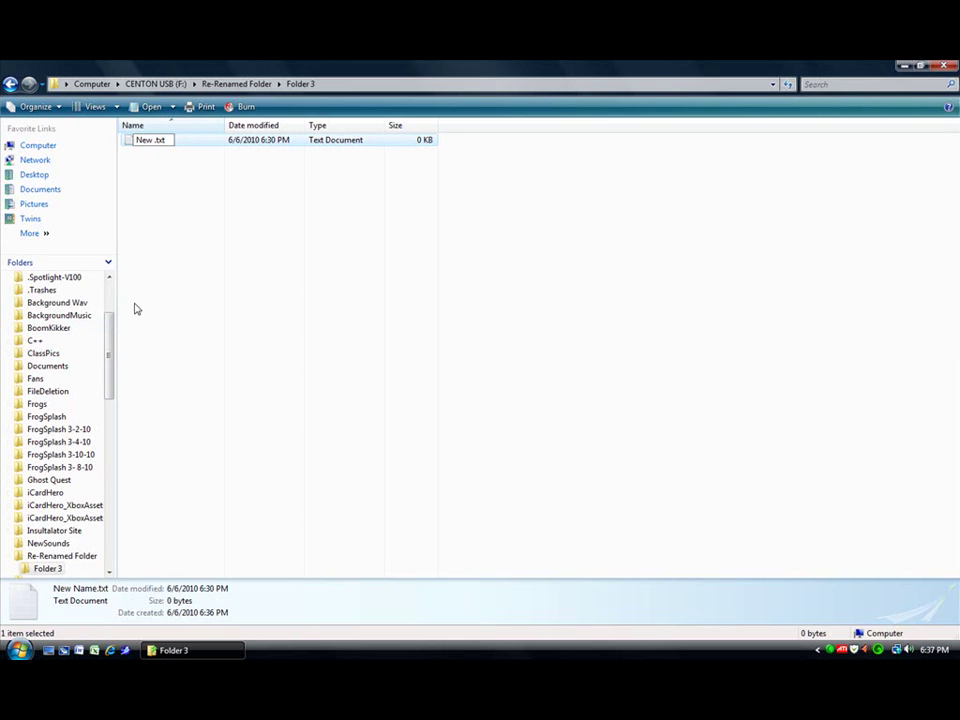
{"action": "type", "text": " Name Document"}
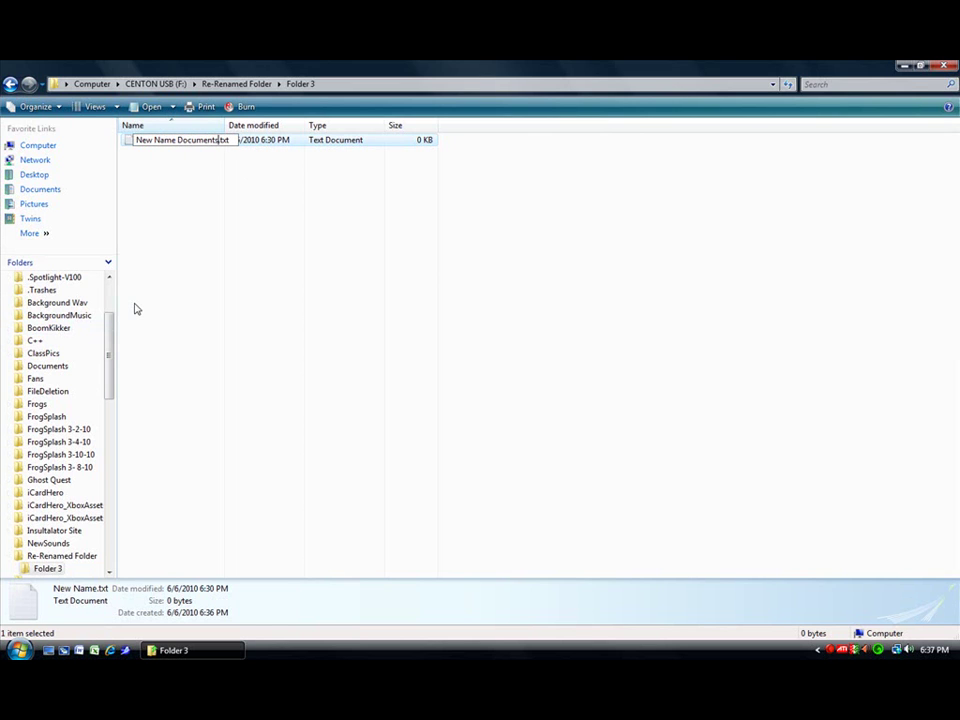
{"action": "type", "text": "s"}
{"action": "key", "text": "Return"}
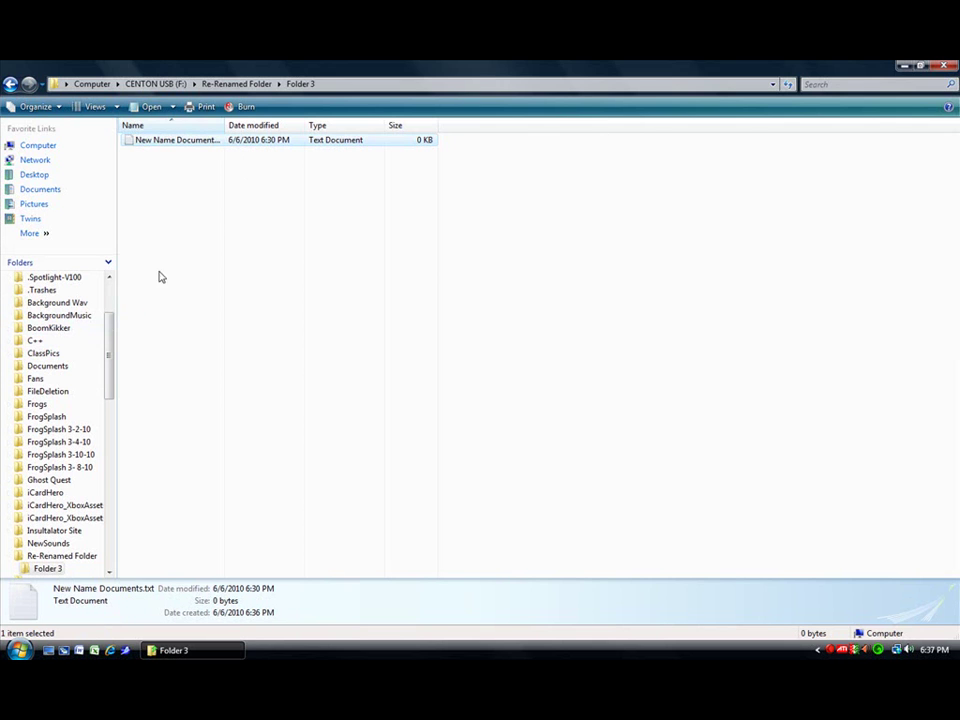
{"action": "left_click_drag", "start_coordinate": [224, 126], "coordinate": [268, 126]}
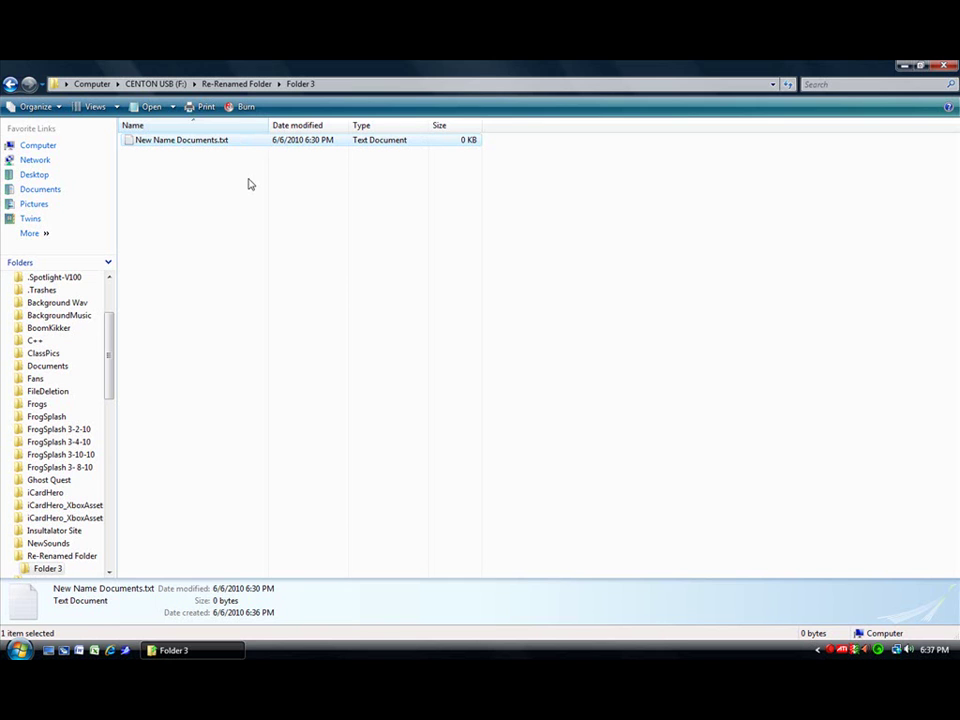